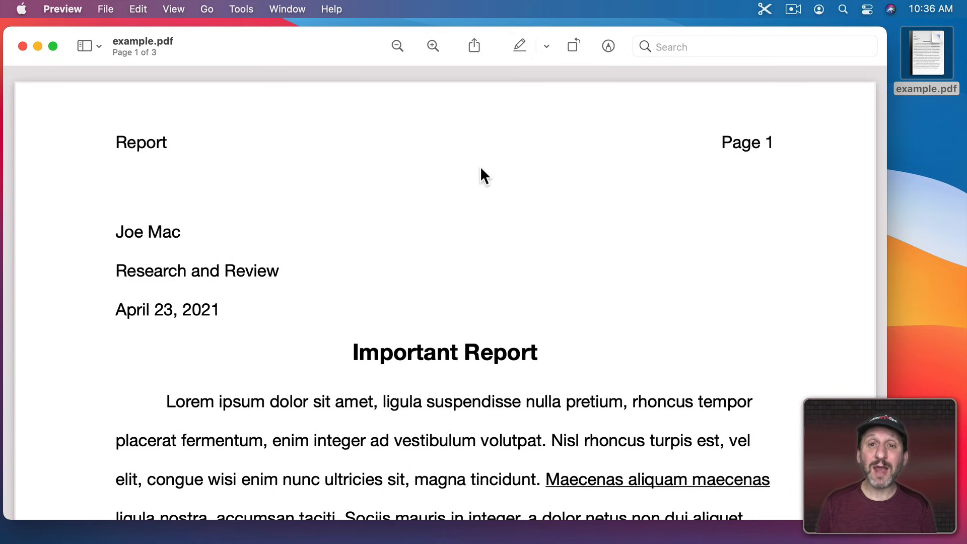
Highlight "Lorem ipsum dolor sit amet" in the first paragraph in yellow, and remove that highlight again.
left_click_drag(185, 401, 375, 395)
left_click(519, 44)
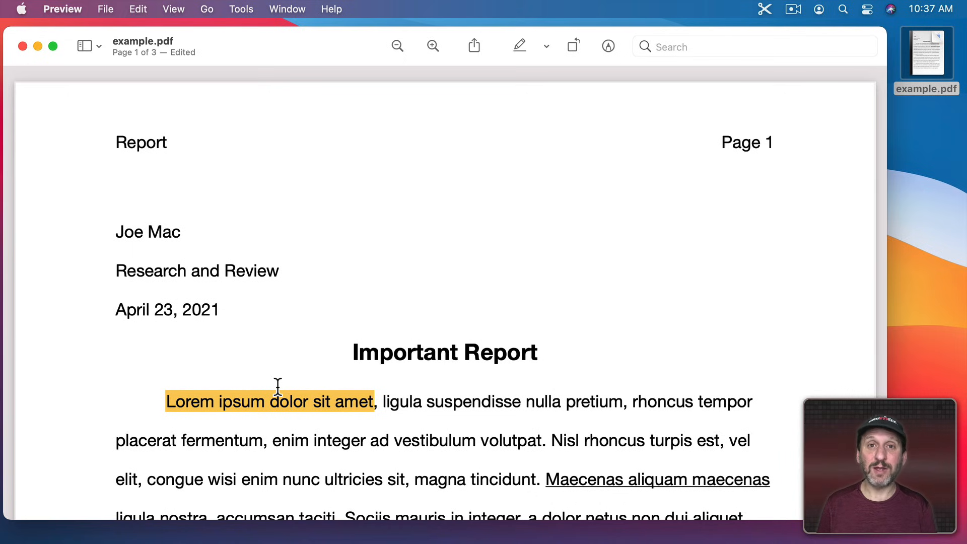
left_click_drag(182, 401, 356, 400)
left_click(518, 45)
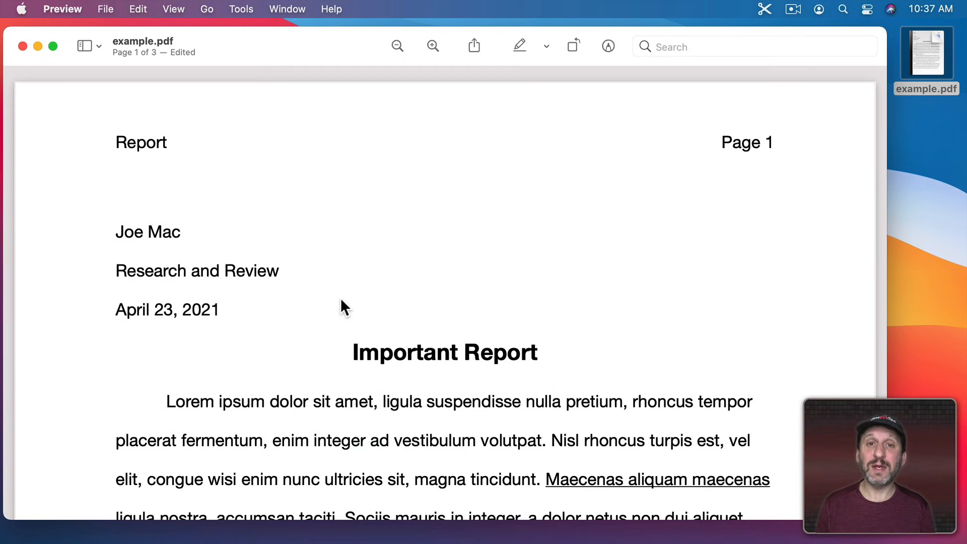
Turn on highlighting mode with blue and highlight "ipsum dolor sit amet" and "vestibulum volutpat" in the first paragraph.
left_click(546, 45)
left_click(559, 106)
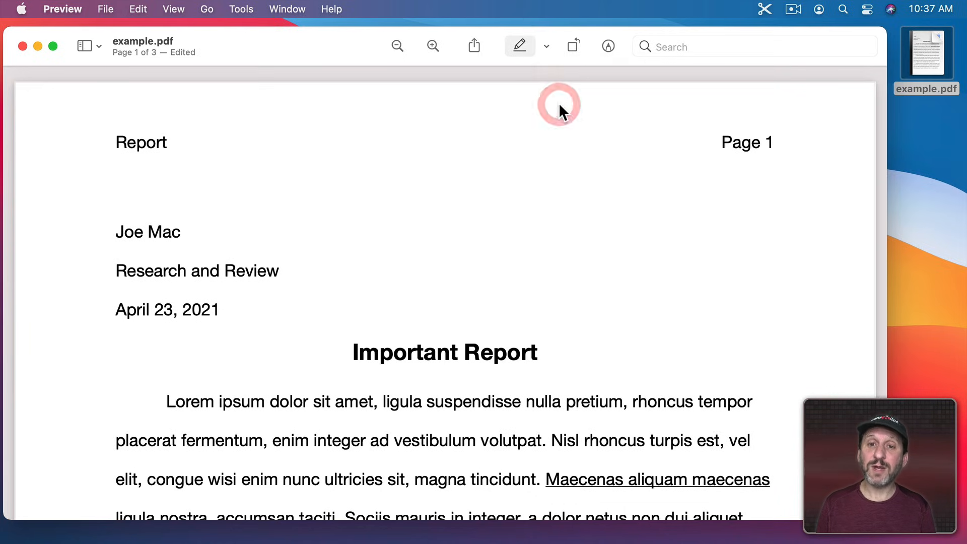
left_click(526, 41)
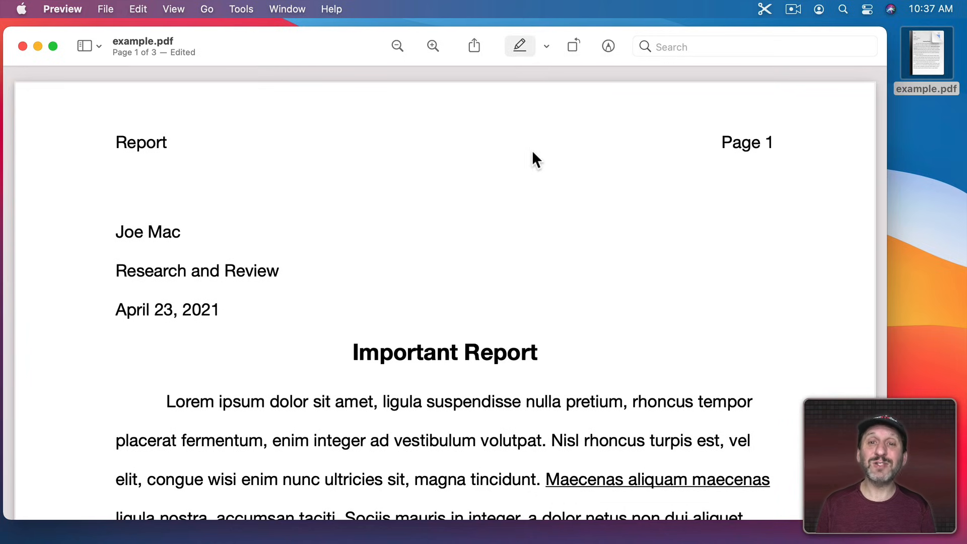
left_click_drag(221, 401, 373, 402)
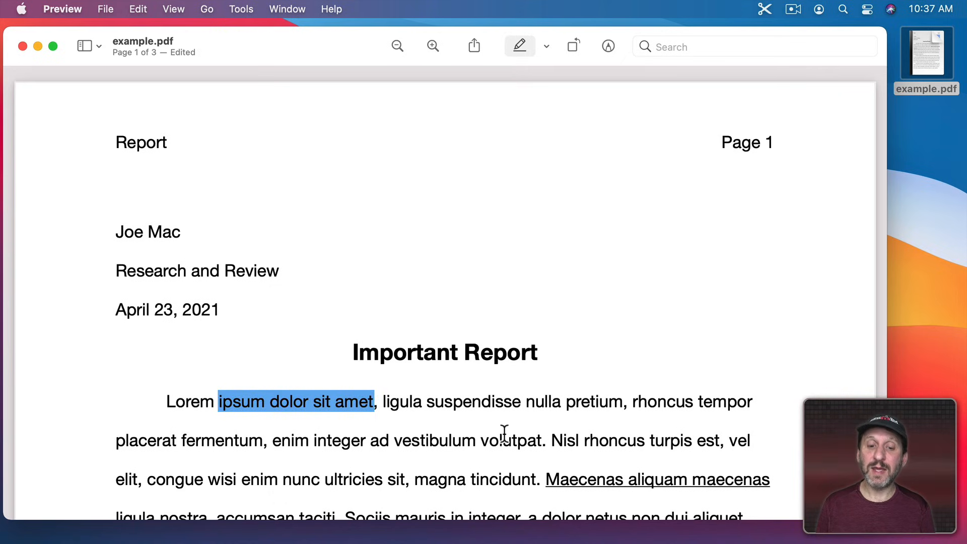
left_click_drag(542, 440, 393, 440)
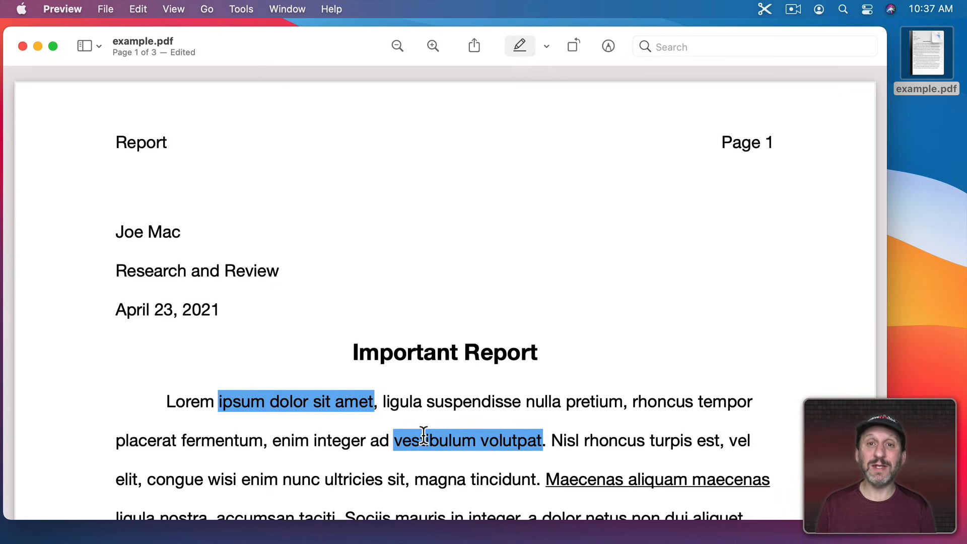
Turn off highlighting mode and highlight the selected text "suspendisse nulla pretium" in blue.
left_click(520, 42)
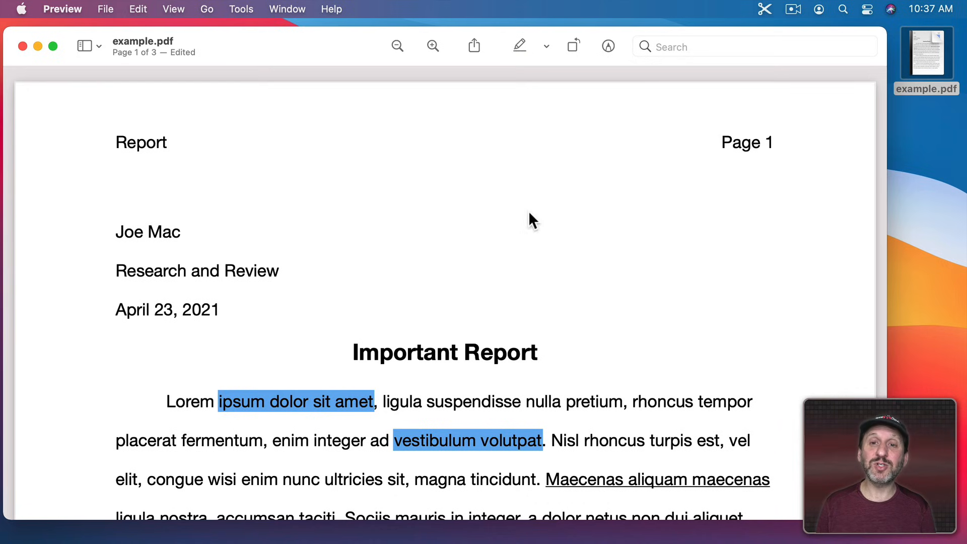
left_click_drag(623, 401, 427, 402)
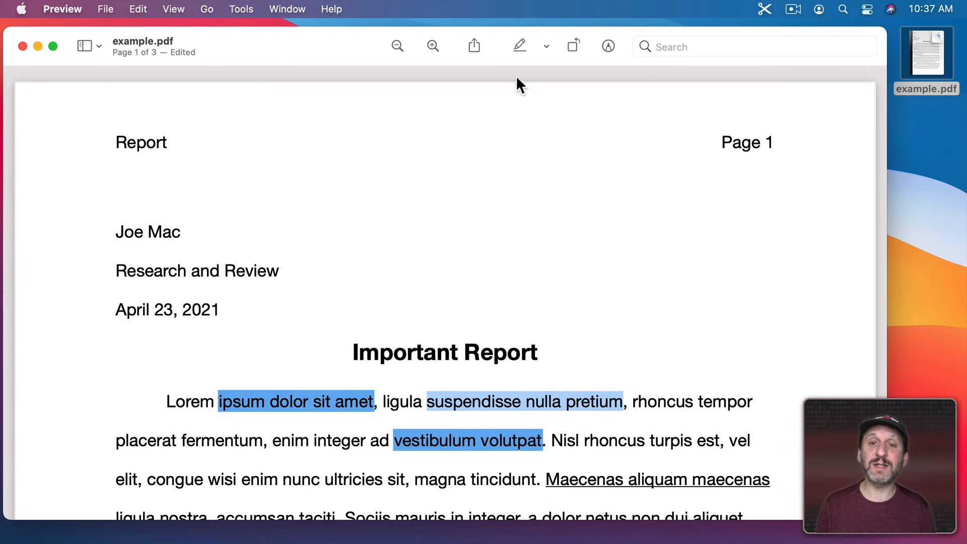
left_click(519, 45)
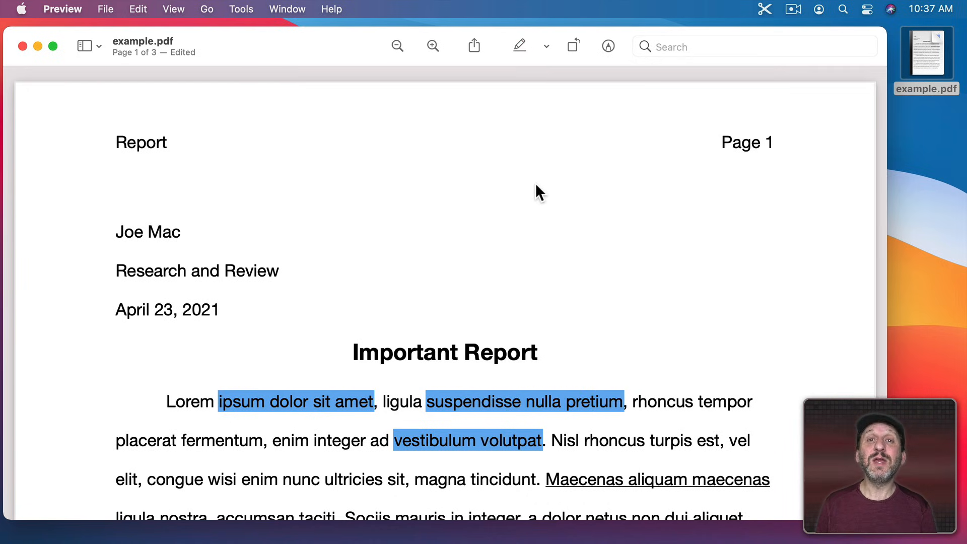
Turn highlighting mode back on and choose the Strikethrough style.
left_click(521, 43)
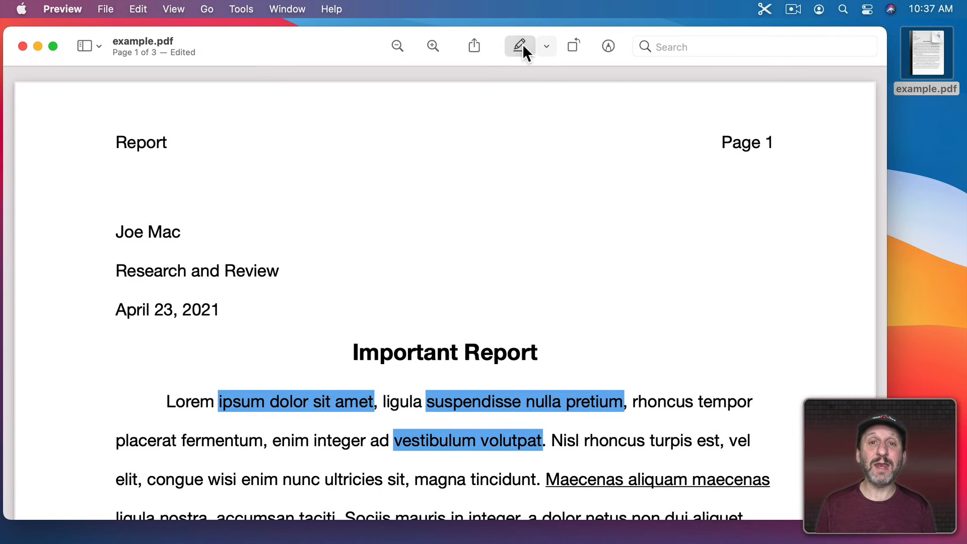
left_click(545, 46)
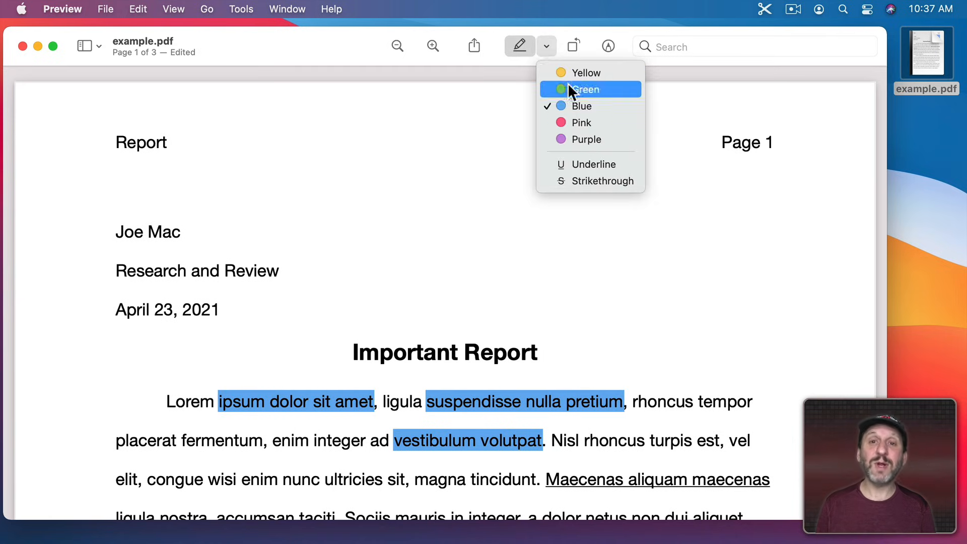
left_click(590, 177)
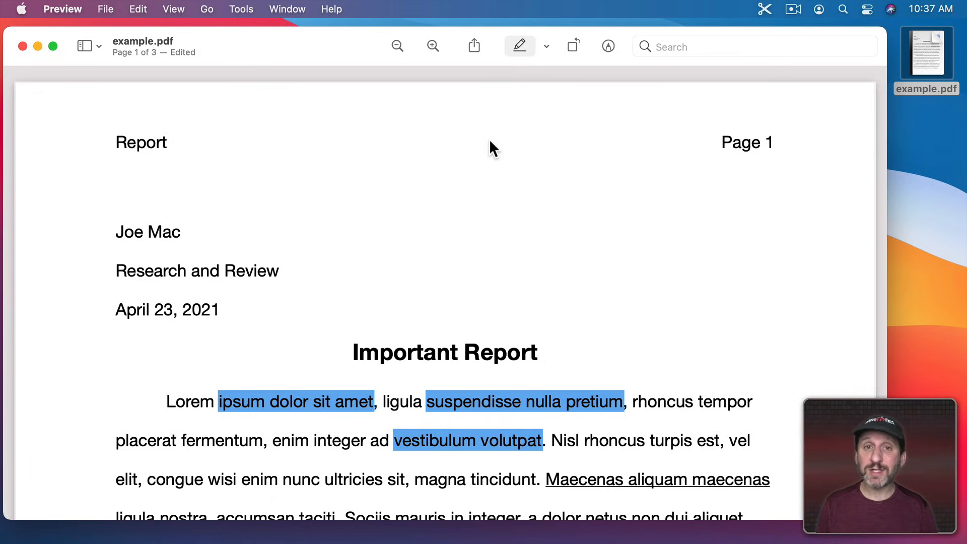
Show the Markup tools and use Text Selection to select from "accumsan taciti" through "dolor netus", and clear the selection.
left_click(607, 46)
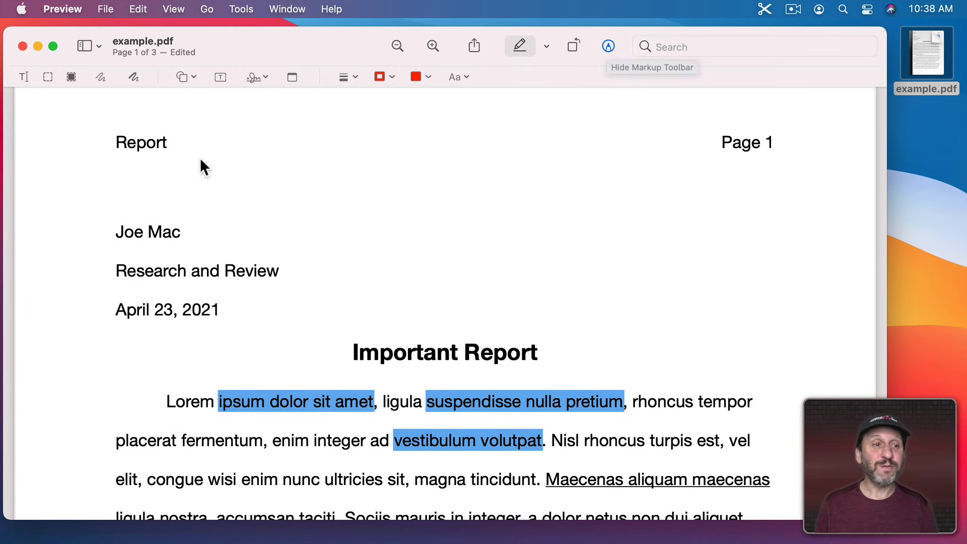
left_click(23, 77)
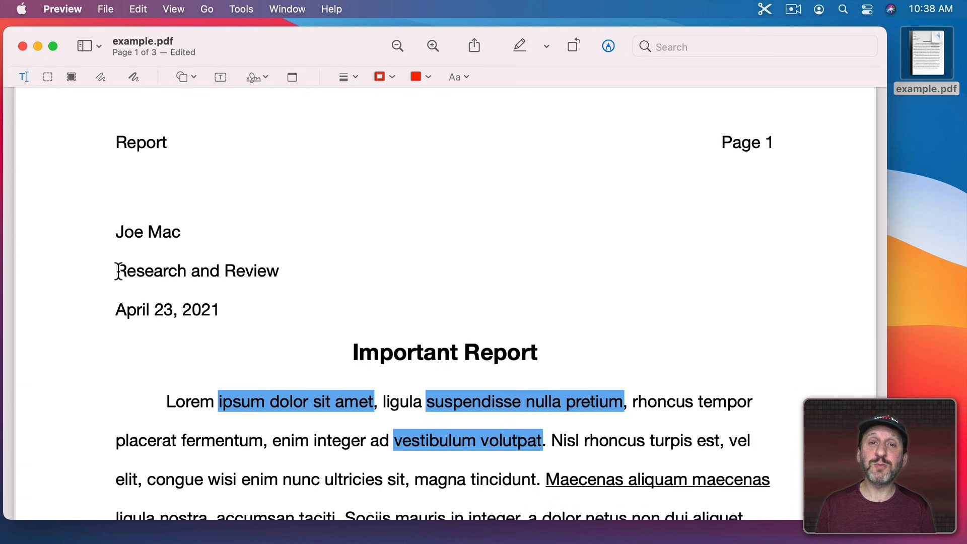
scroll(176, 350, "down", 10)
scroll(176, 346, "up", 2)
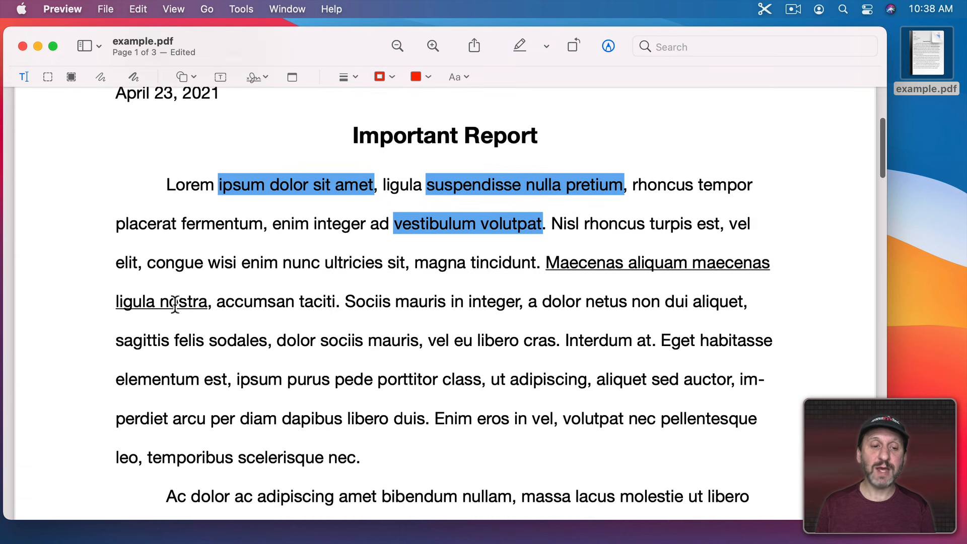
left_click_drag(217, 301, 650, 301)
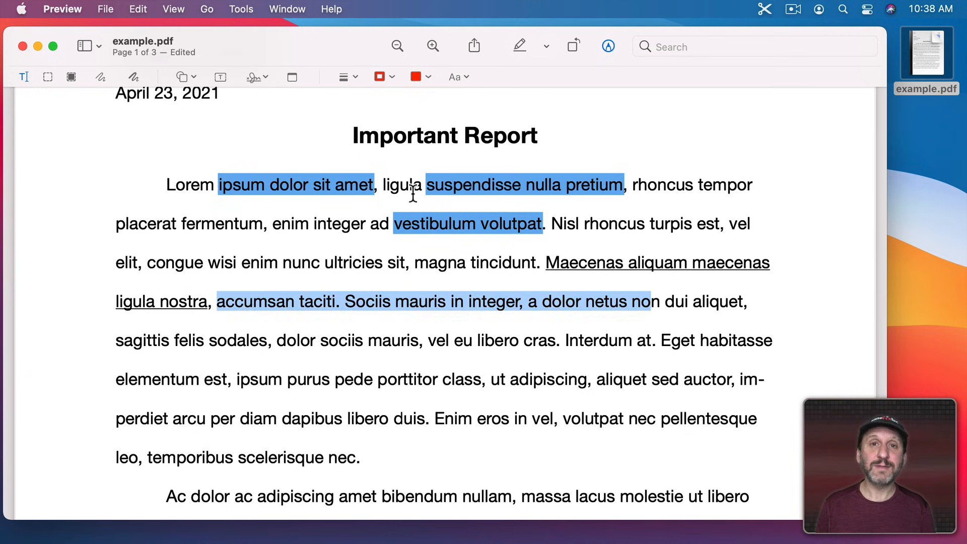
left_click(97, 161)
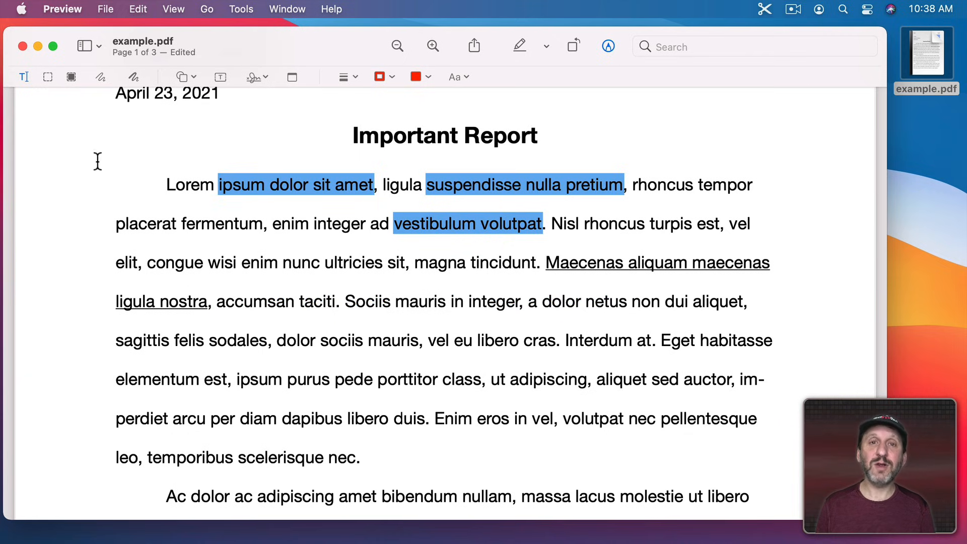
Copy a rectangular area covering part of the first paragraph and create a new document from the clipboard.
left_click(47, 77)
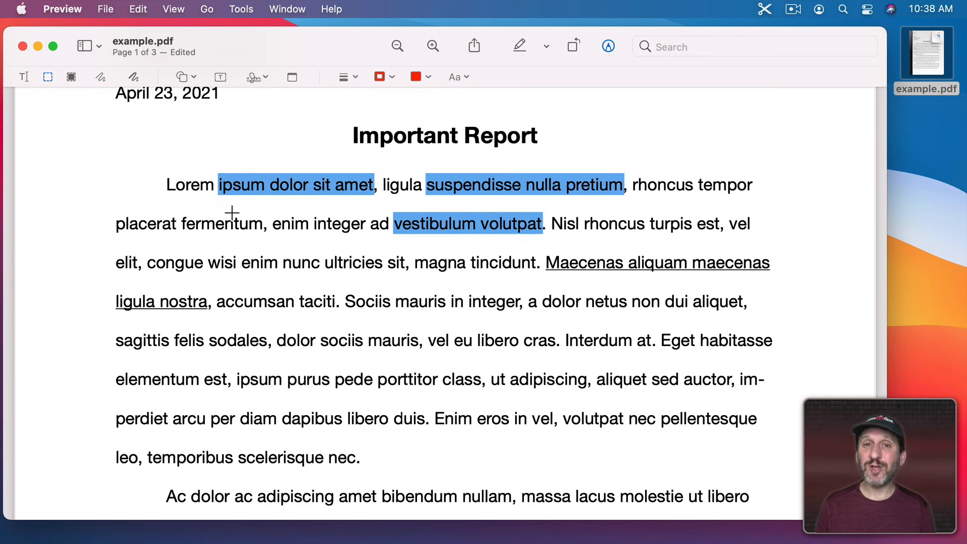
left_click_drag(208, 155, 459, 358)
left_click(148, 8)
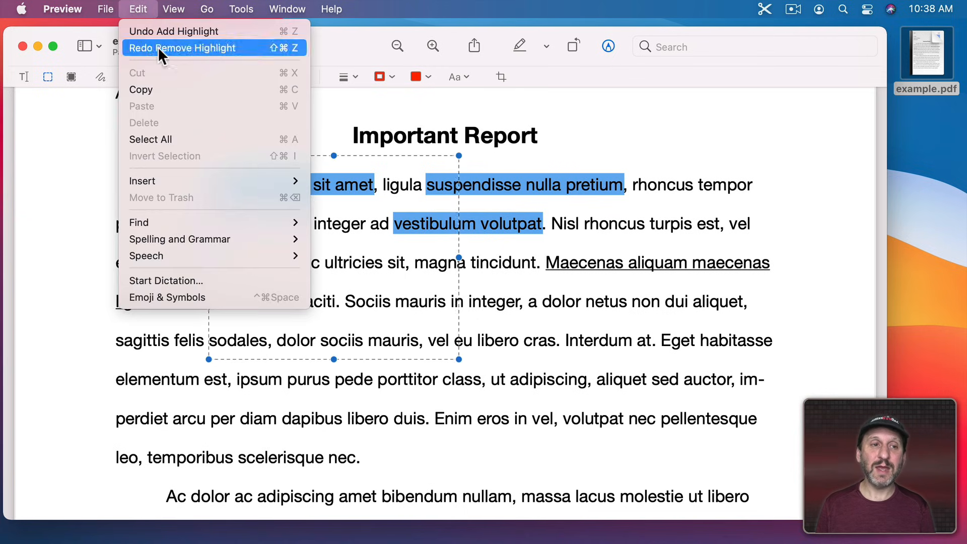
left_click(165, 90)
left_click(106, 9)
left_click(113, 30)
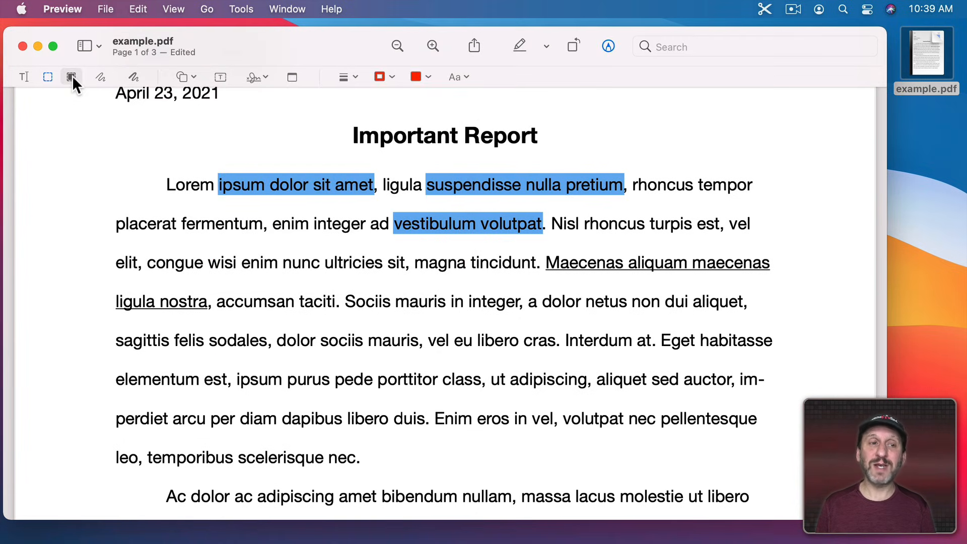
Redact "dolor sociis mauris" in the first paragraph, setting the redaction warning not to show again.
left_click(72, 76)
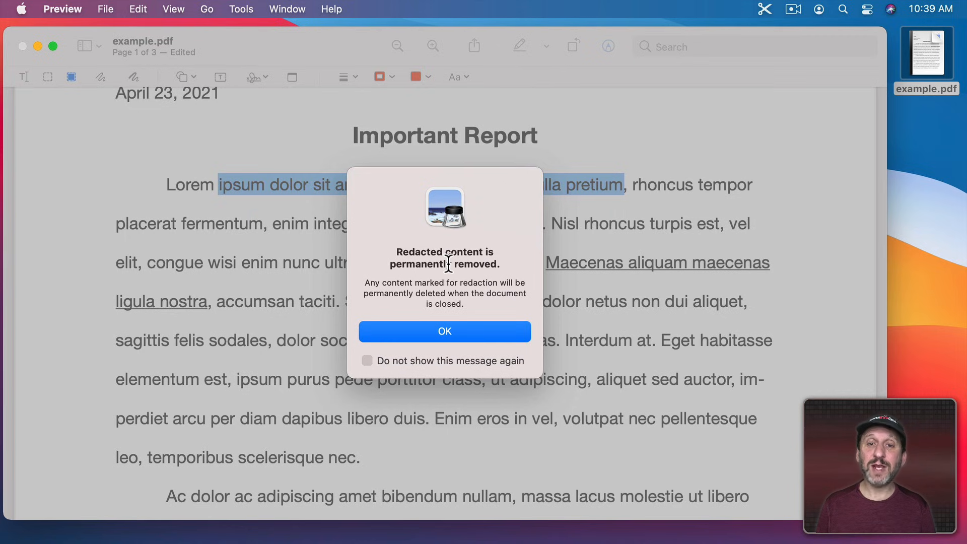
left_click(381, 359)
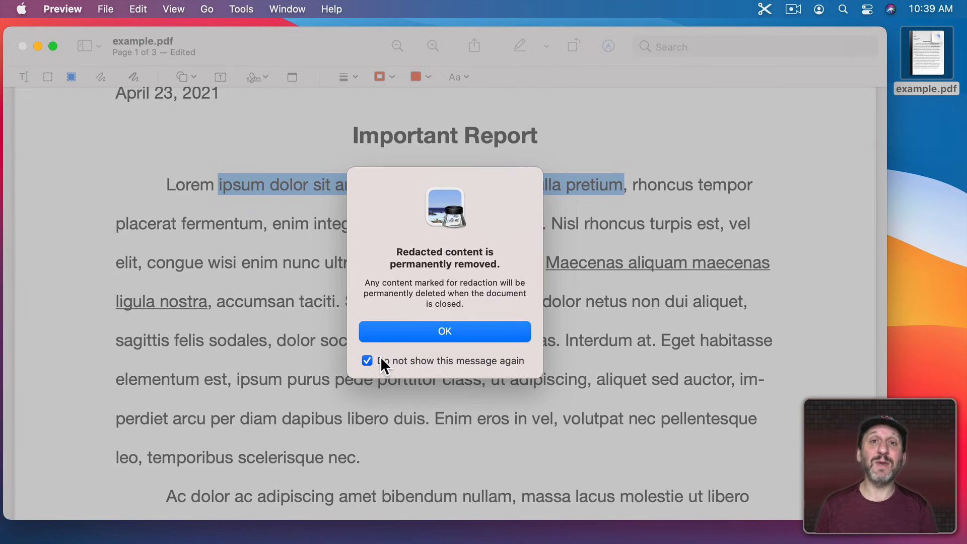
left_click(421, 331)
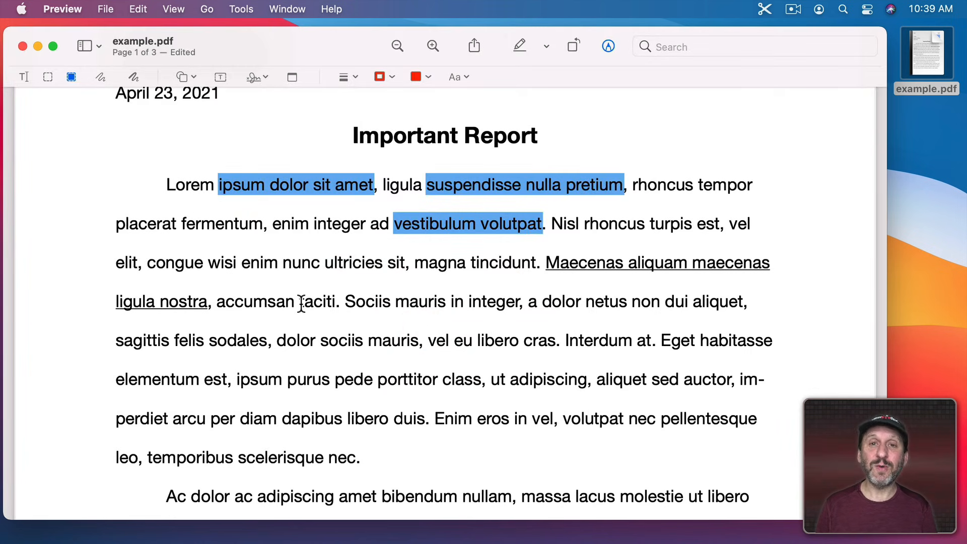
left_click_drag(277, 340, 420, 340)
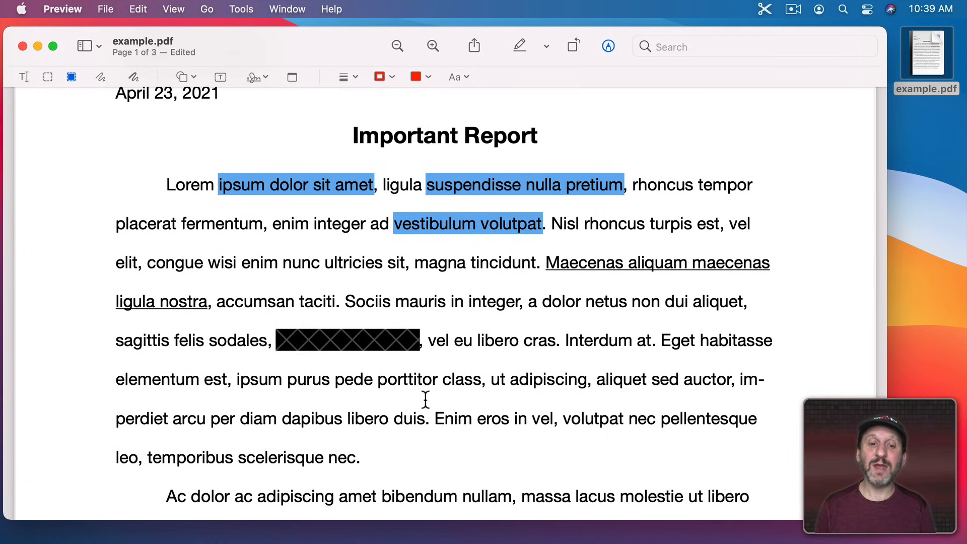
mouse_move(359, 334)
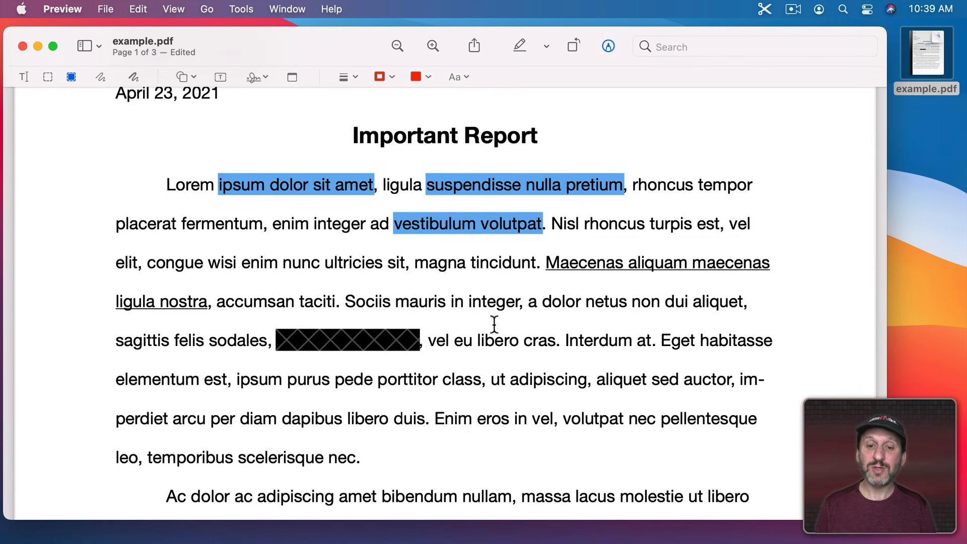
Try redacting "mauris in integer, a dolor netus", undo it, and try redacting a large rectangular area of the first paragraph.
left_click_drag(628, 301, 412, 307)
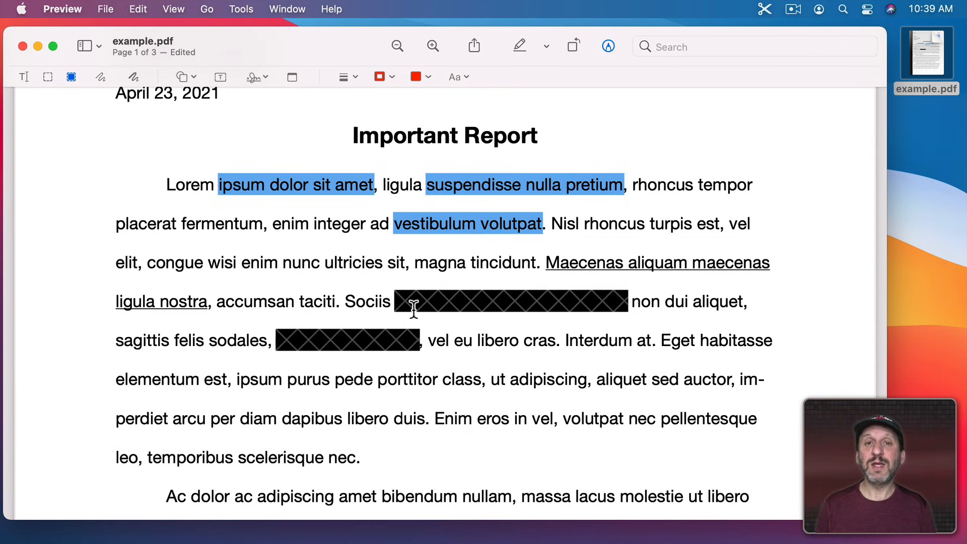
key("cmd+z")
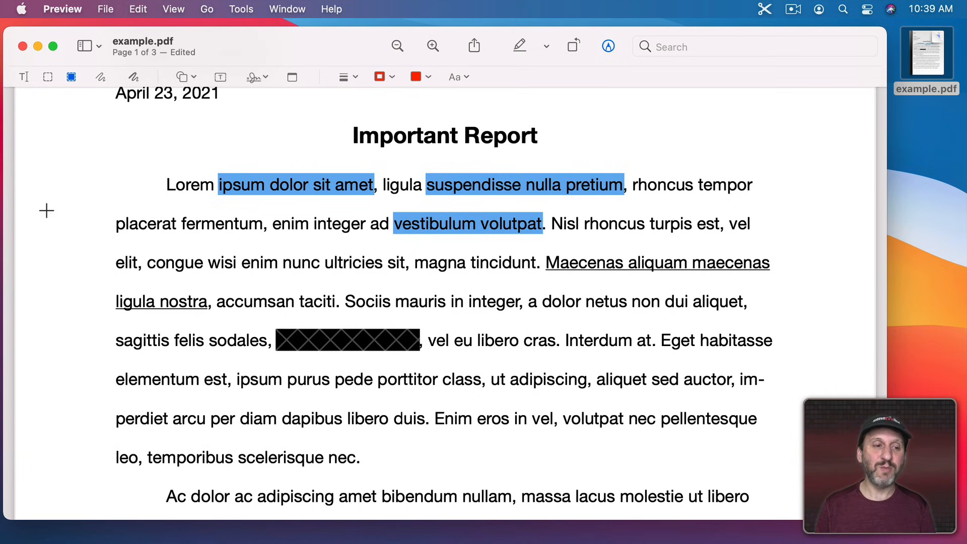
left_click_drag(50, 203, 652, 459)
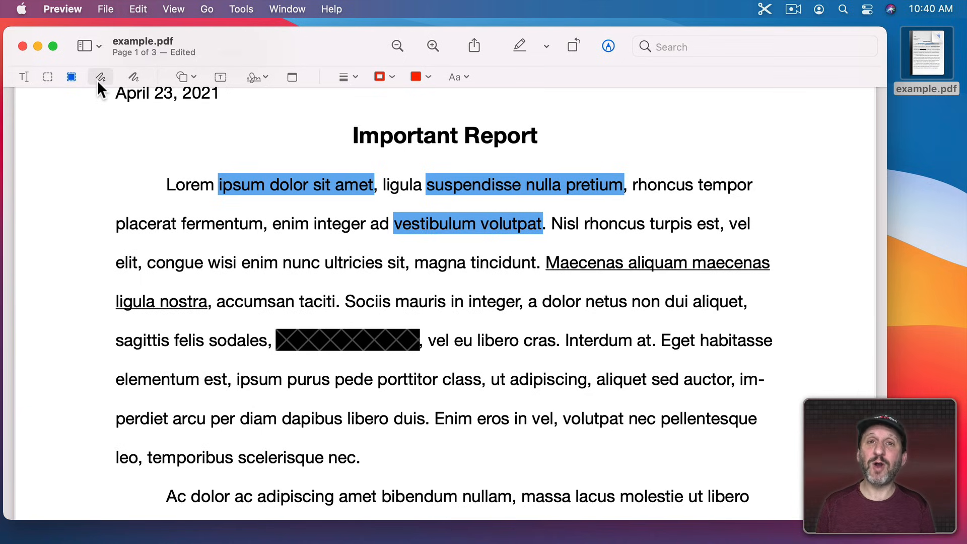
Activate the Sketch tool with the third line thickness and a green border color.
left_click(102, 78)
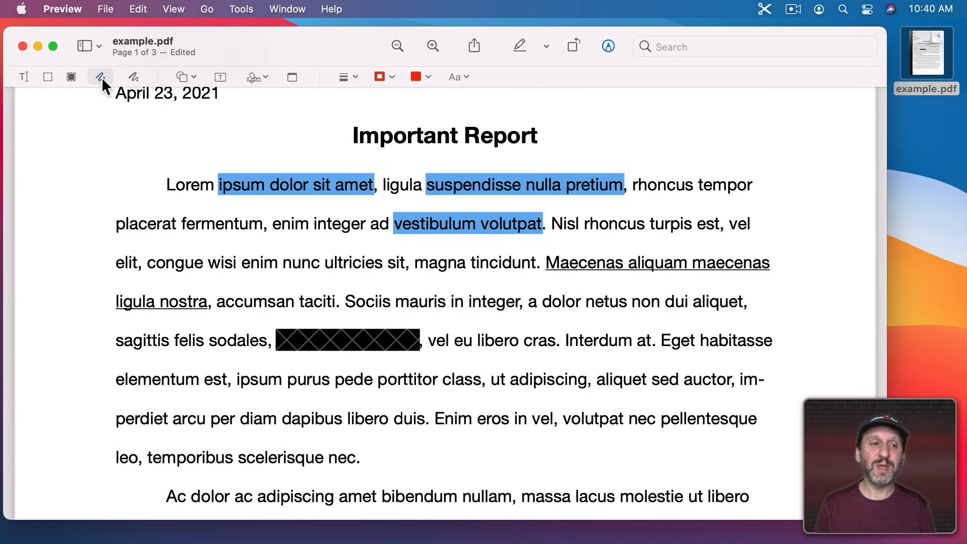
left_click(357, 75)
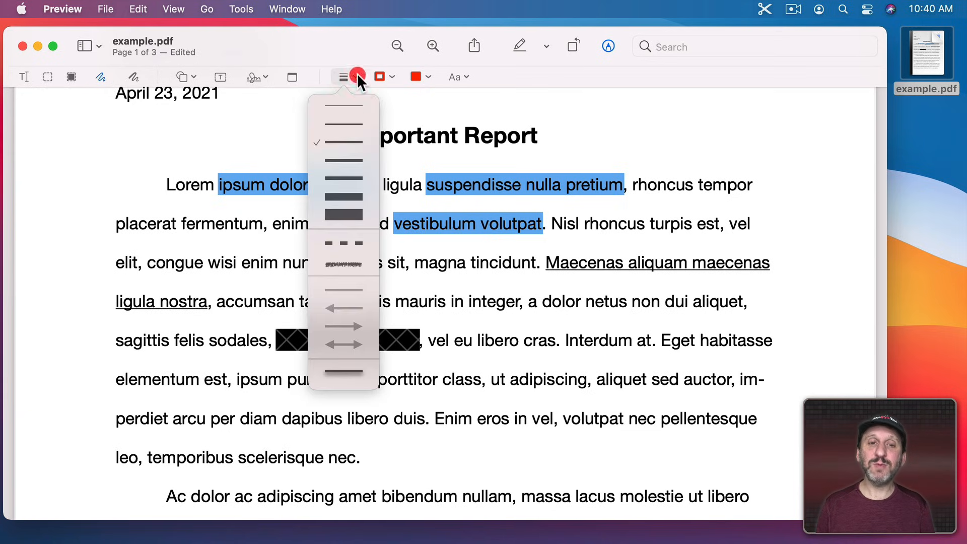
left_click(343, 143)
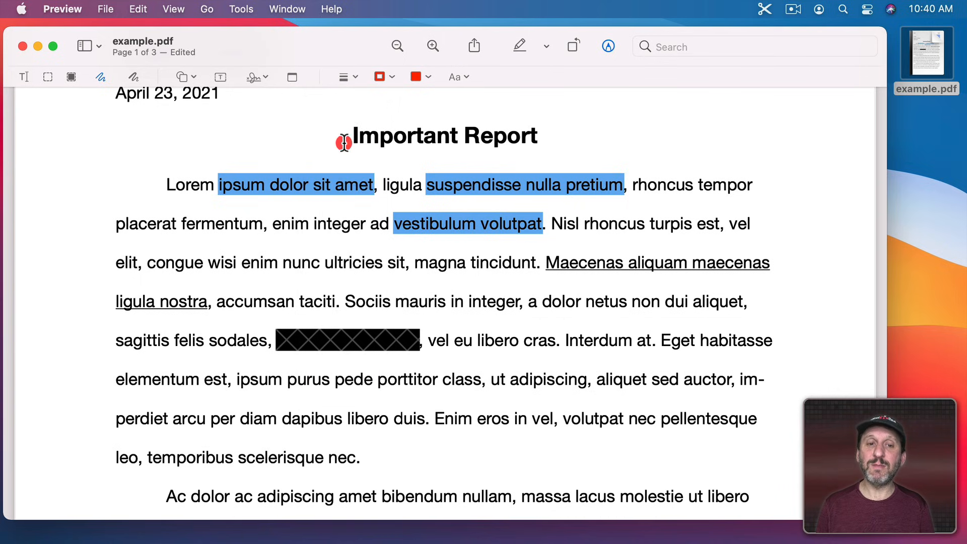
left_click(389, 74)
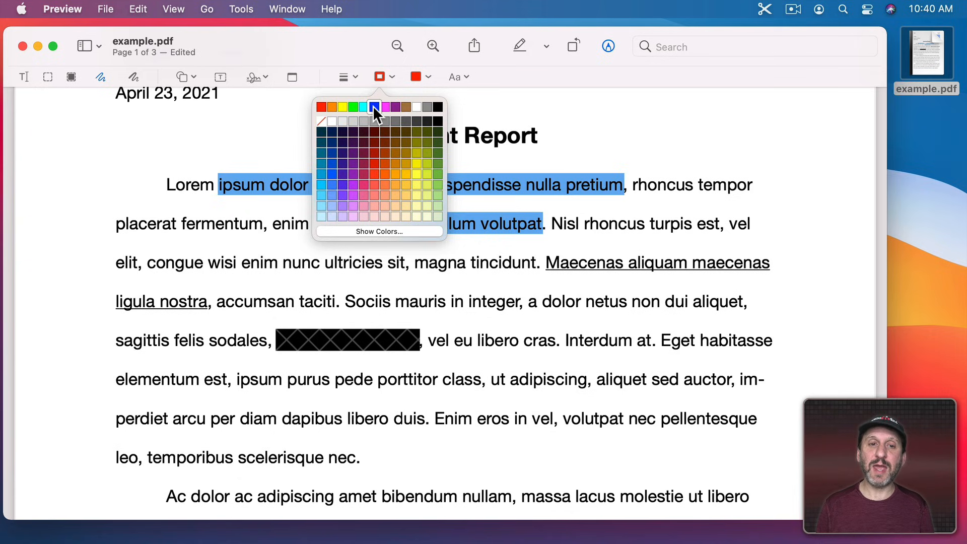
left_click(353, 107)
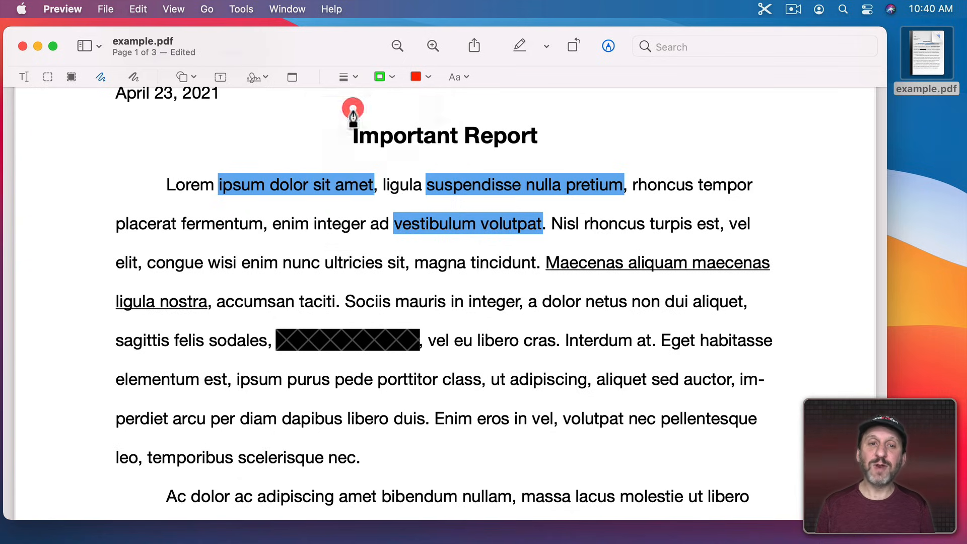
Set the shape fill color to none so sketched shapes are drawn without a fill.
left_click(425, 75)
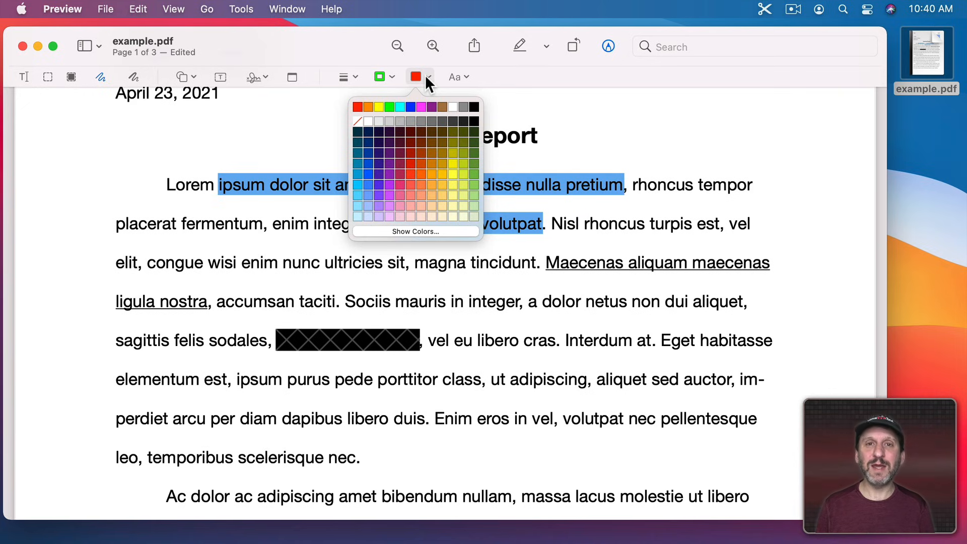
left_click(424, 76)
left_click(424, 75)
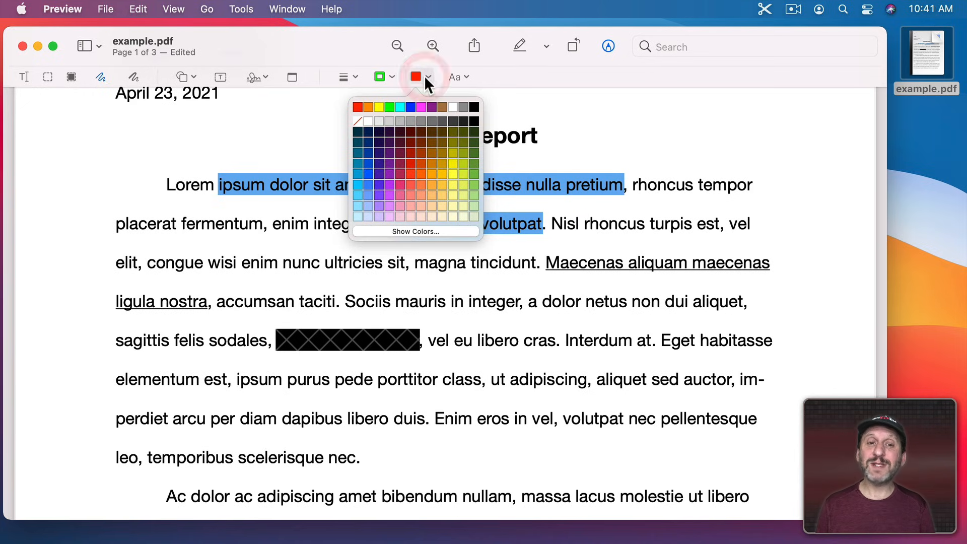
left_click(356, 120)
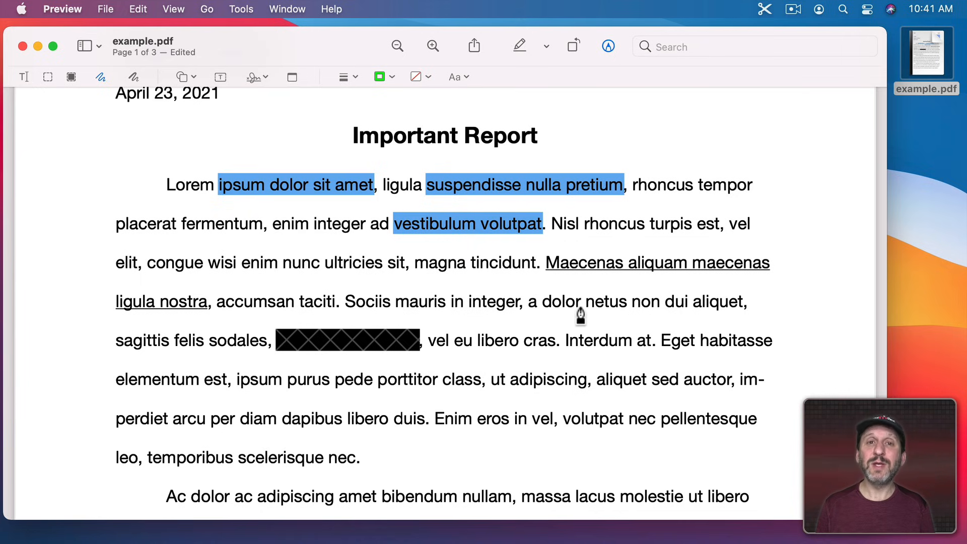
Sketch a loop around "Interdum at" in the first paragraph, convert it to the suggested oval, and delete it.
mouse_move(583, 290)
left_mouse_down()
mouse_move(526, 416)
mouse_move(633, 327)
mouse_move(571, 270)
left_mouse_up()
left_click(100, 131)
left_click(101, 153)
left_click(102, 133)
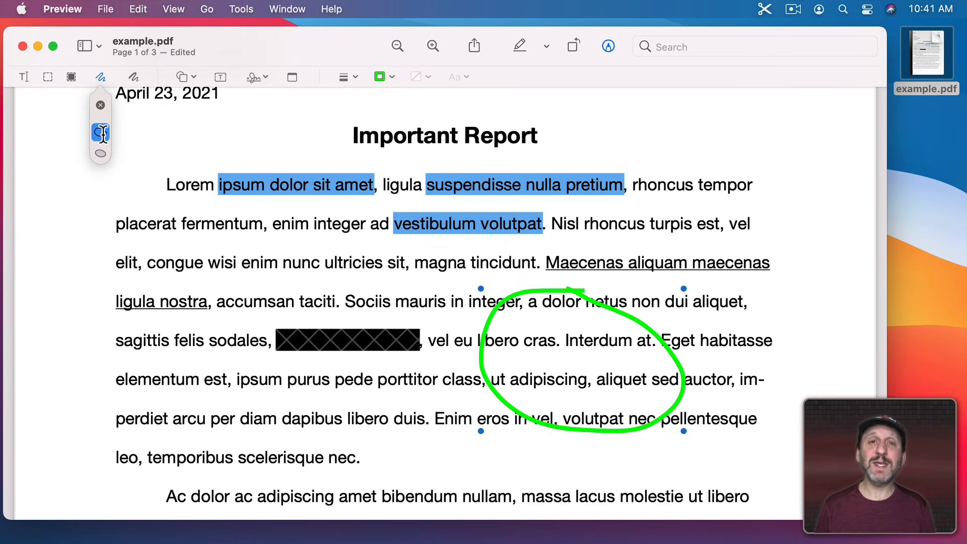
left_click(101, 153)
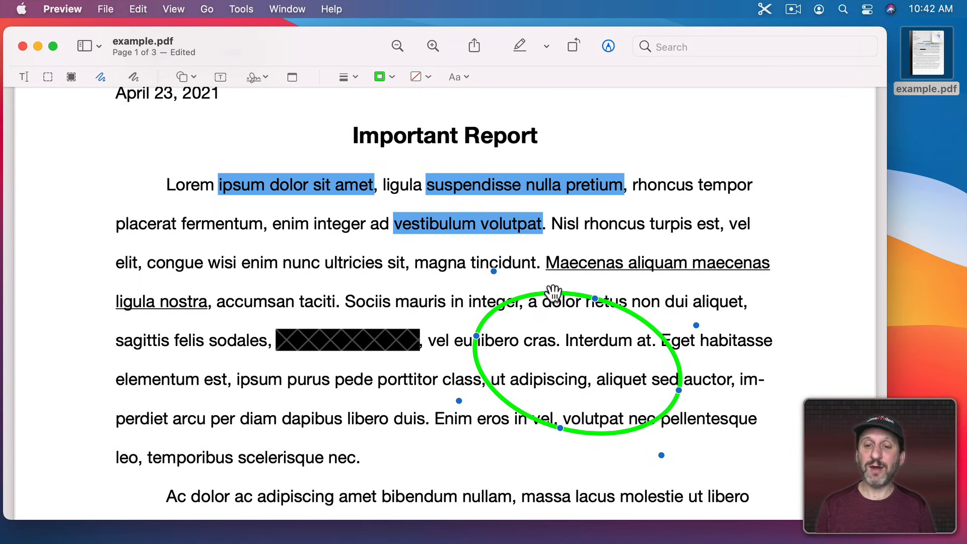
left_click_drag(553, 291, 554, 270)
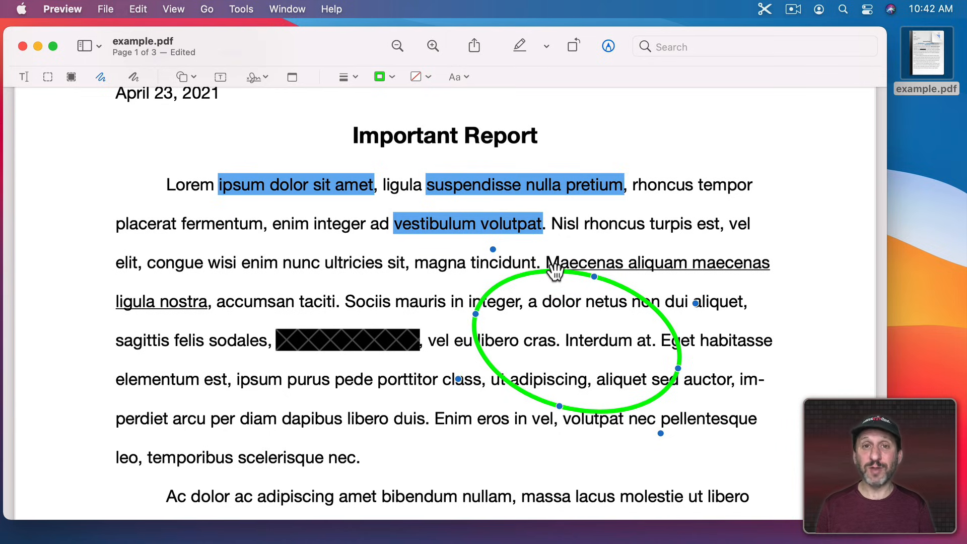
key("BackSpace")
Sketch a circle over "Interdum at", switch between its freehand and perfect circle versions, and delete it.
mouse_move(583, 316)
left_mouse_down()
mouse_move(554, 322)
mouse_move(636, 410)
mouse_move(658, 320)
mouse_move(584, 306)
left_mouse_up()
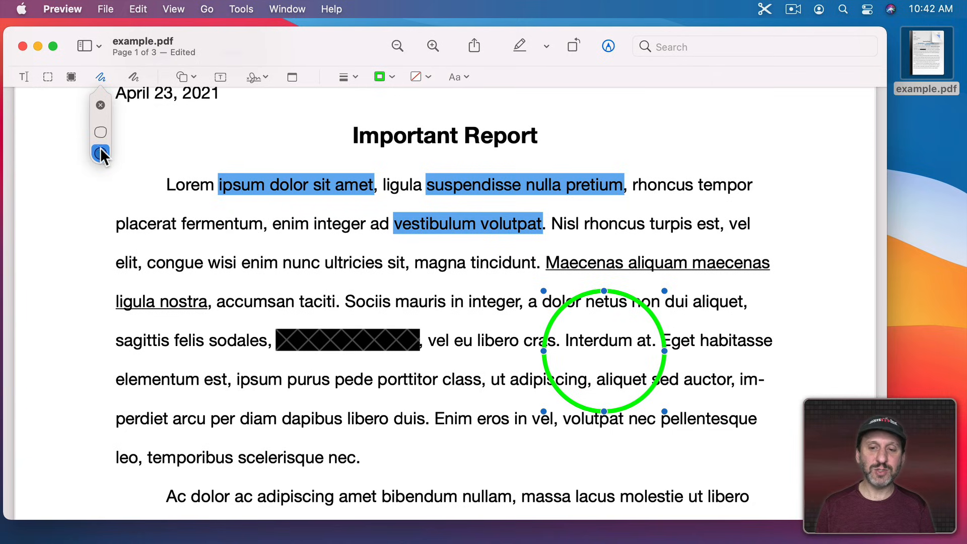
left_click(100, 132)
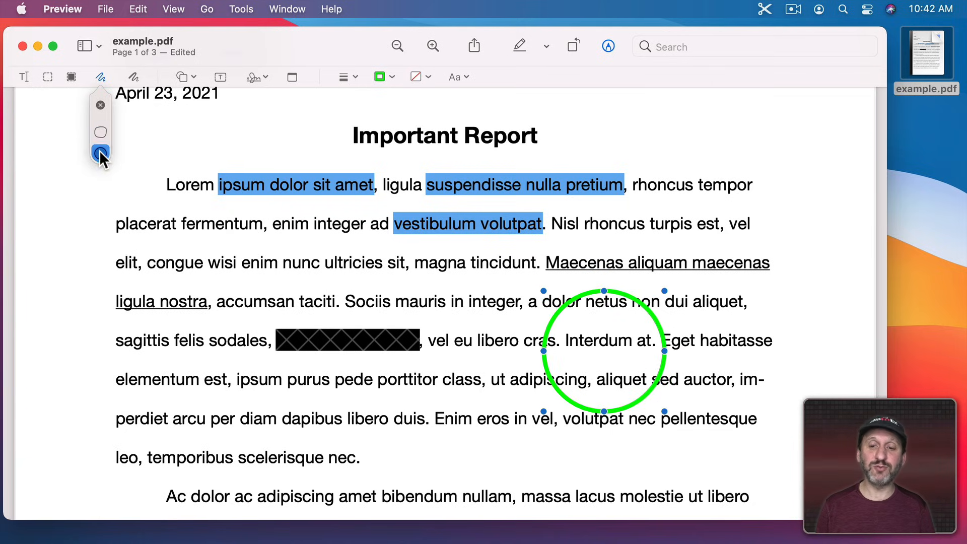
left_click(100, 153)
key("Delete")
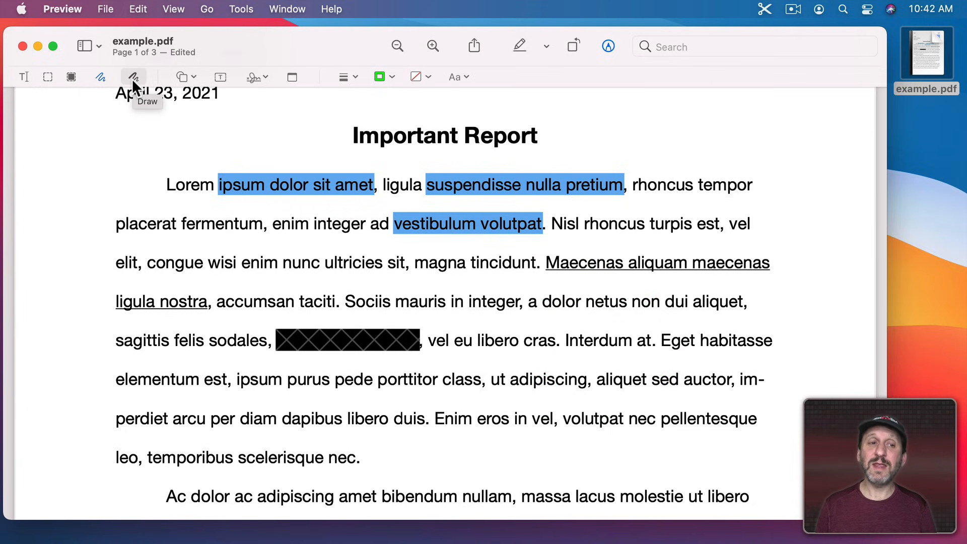
Use the Draw tool to make a green loop around "Interdum at" and a curved stroke of varying thickness above it.
left_click(133, 79)
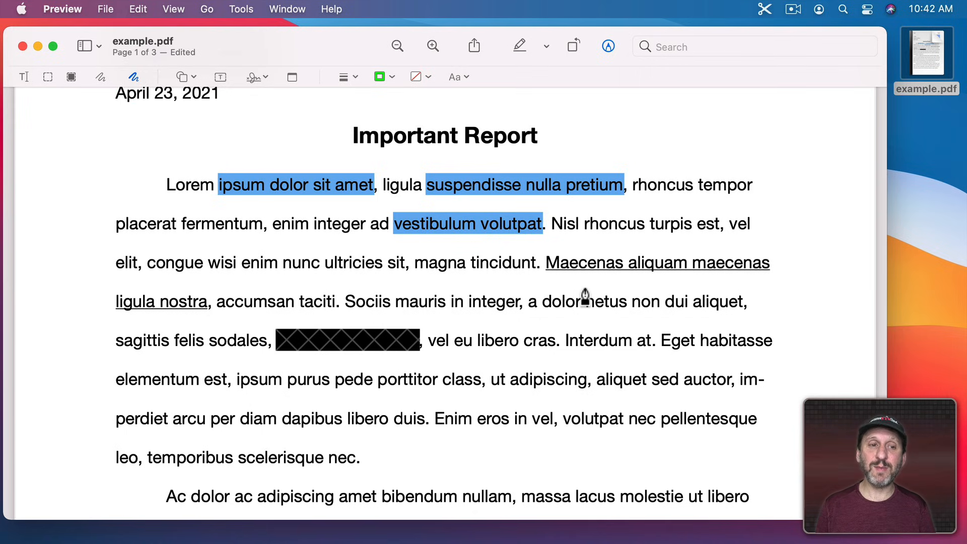
mouse_move(580, 297)
left_mouse_down()
mouse_move(582, 431)
mouse_move(684, 318)
mouse_move(569, 280)
left_mouse_up()
mouse_move(436, 261)
left_mouse_down()
mouse_move(580, 375)
mouse_move(626, 239)
mouse_move(439, 313)
left_mouse_up()
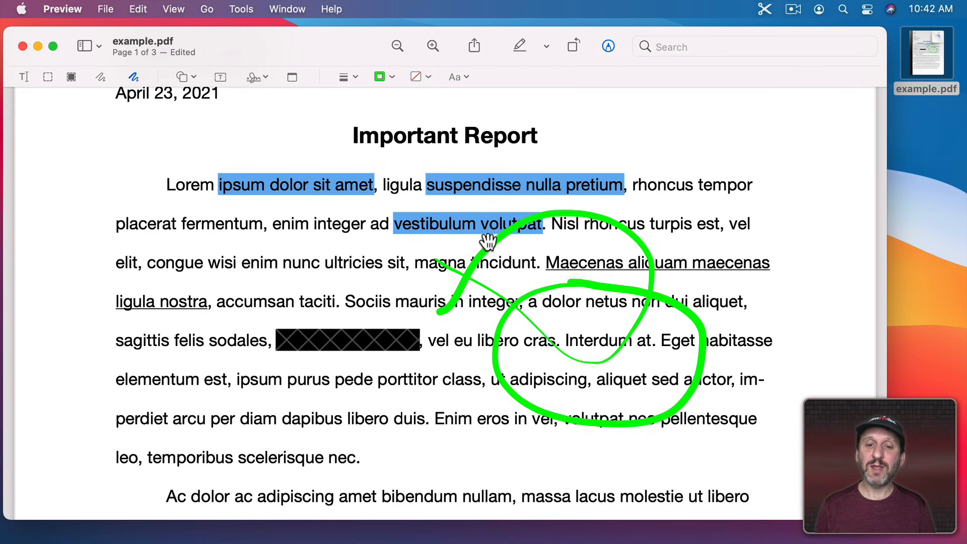
Reposition the two green pressure-drawn strokes on the page and delete both of them.
mouse_move(489, 242)
left_mouse_down()
mouse_move(392, 196)
mouse_move(187, 189)
left_mouse_up()
mouse_move(587, 281)
left_mouse_down()
mouse_move(566, 171)
mouse_move(543, 164)
left_mouse_up()
left_click_drag(664, 158, 629, 167)
left_click(277, 152)
key("BackSpace")
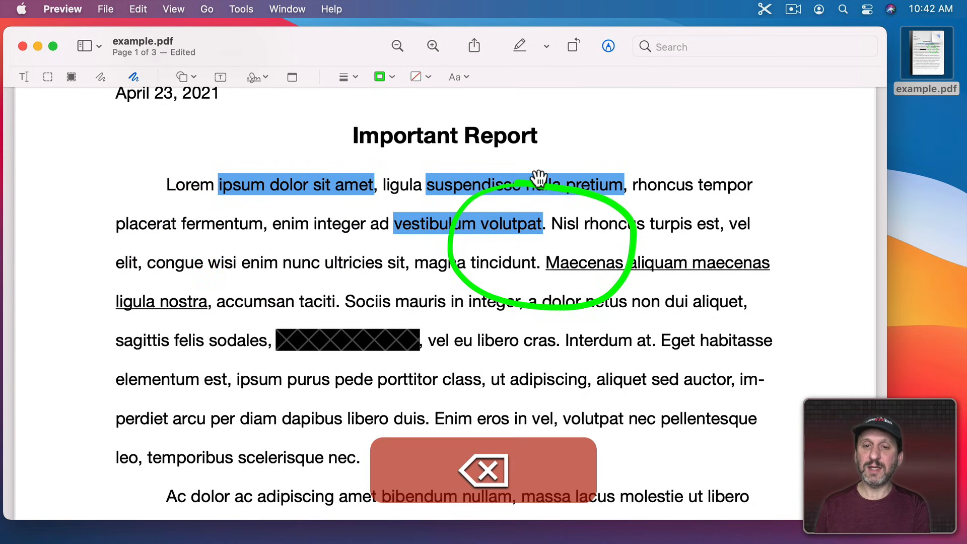
left_click(540, 181)
key("BackSpace")
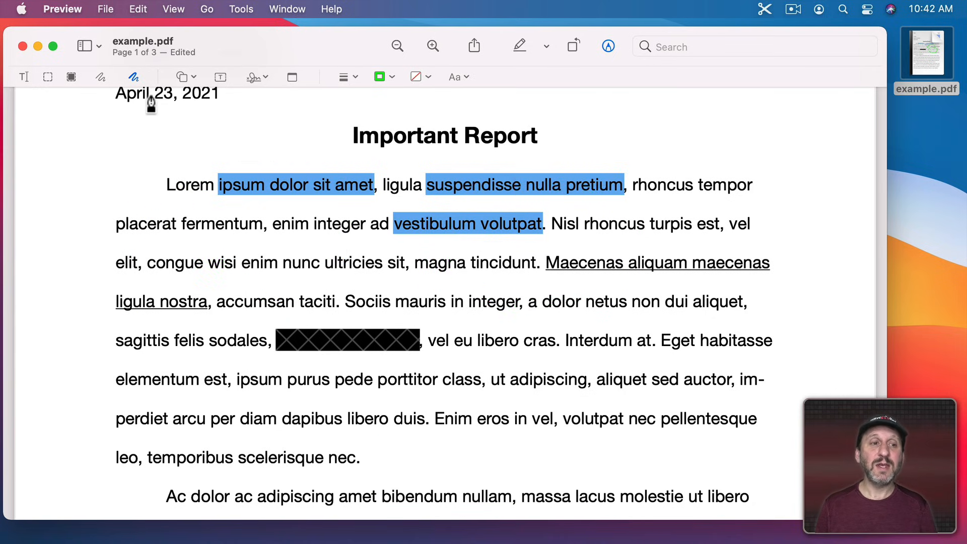
Set the shape style to an orange fill, a purple border and the fifth line thickness.
left_click(427, 76)
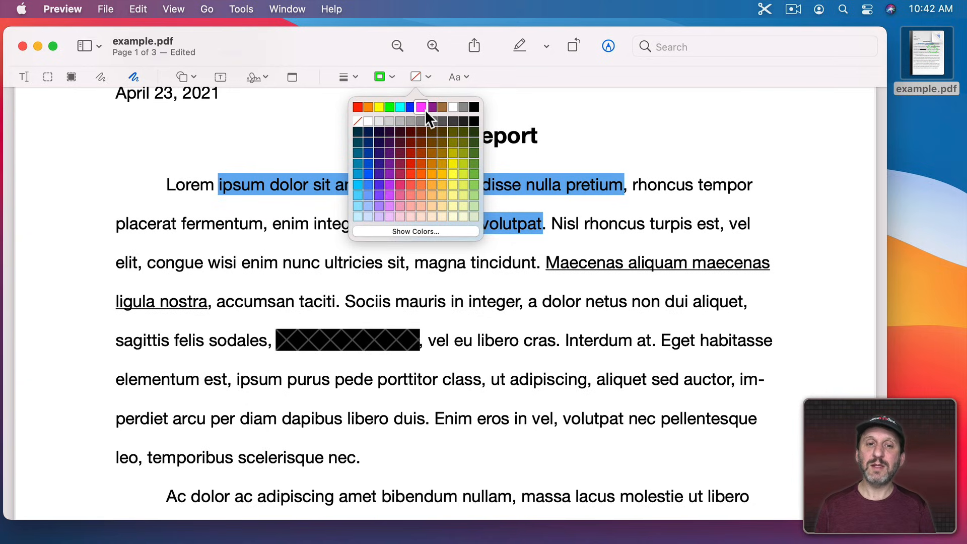
left_click(368, 106)
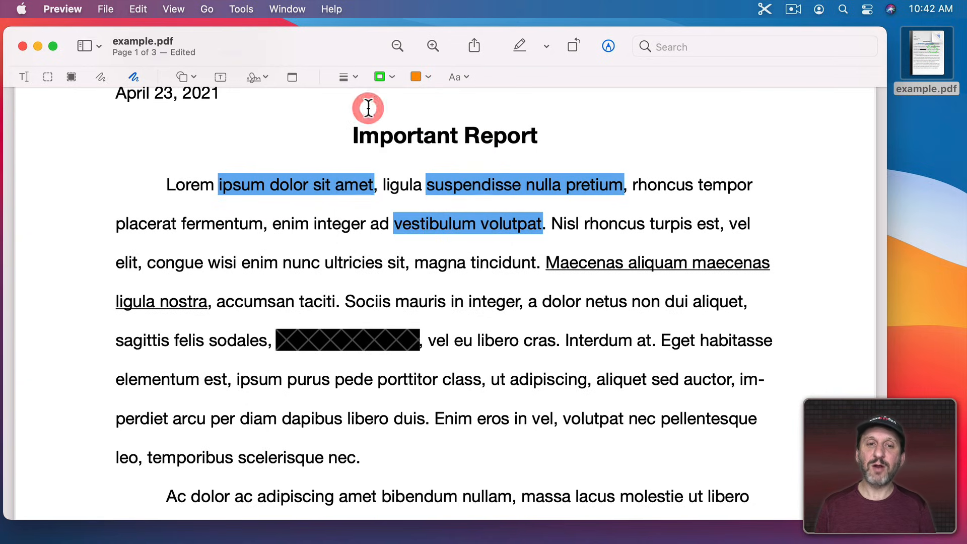
left_click(390, 76)
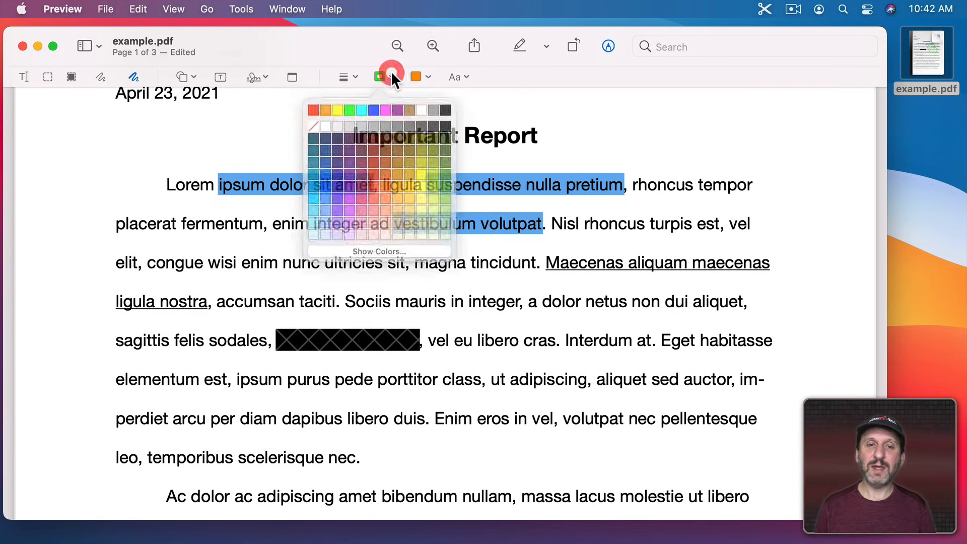
left_click(396, 107)
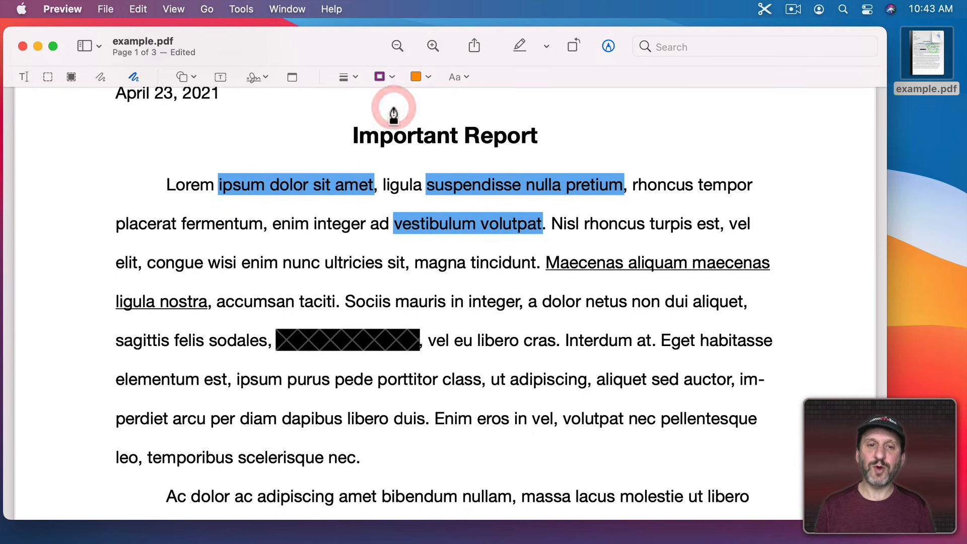
left_click(349, 76)
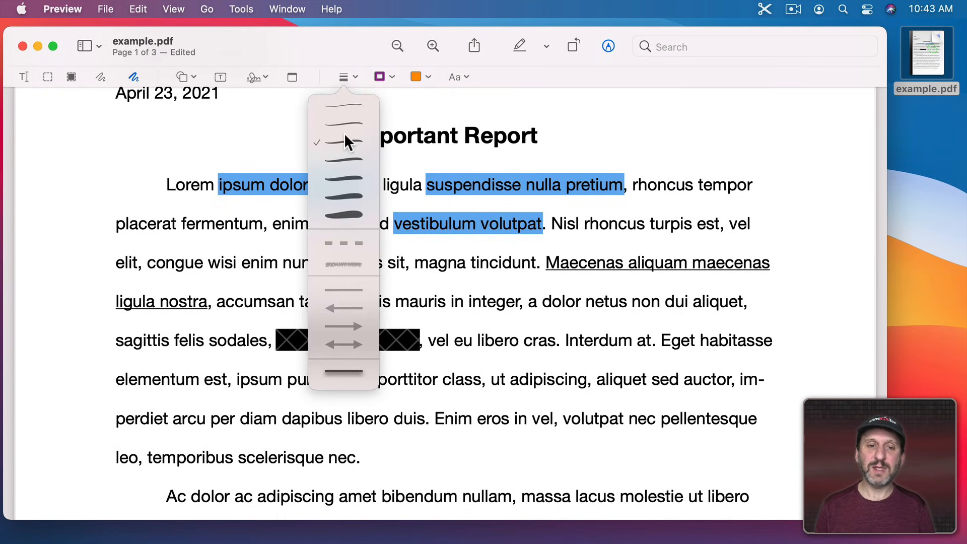
left_click(342, 179)
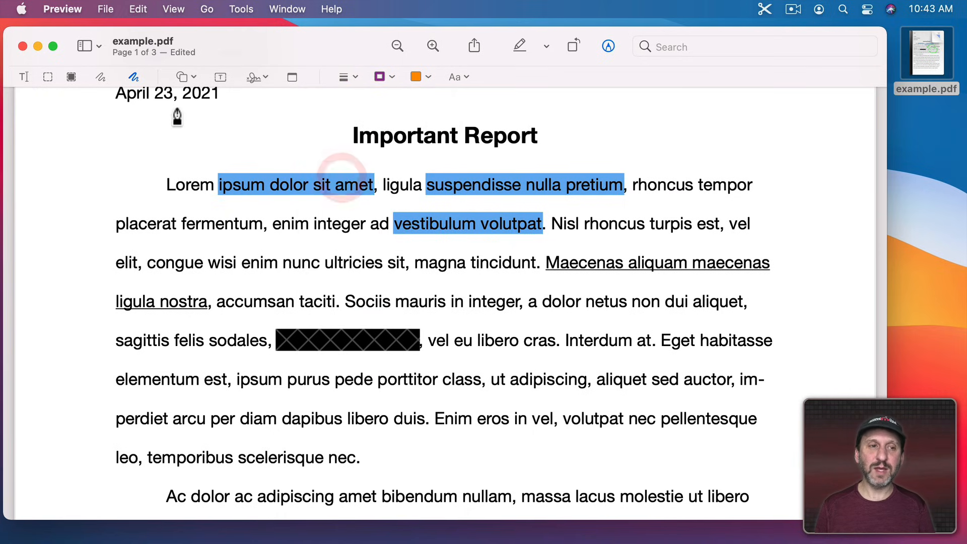
Sketch a filled oval over the first paragraph, set the annotation warning not to show again, and delete the oval.
left_click(99, 75)
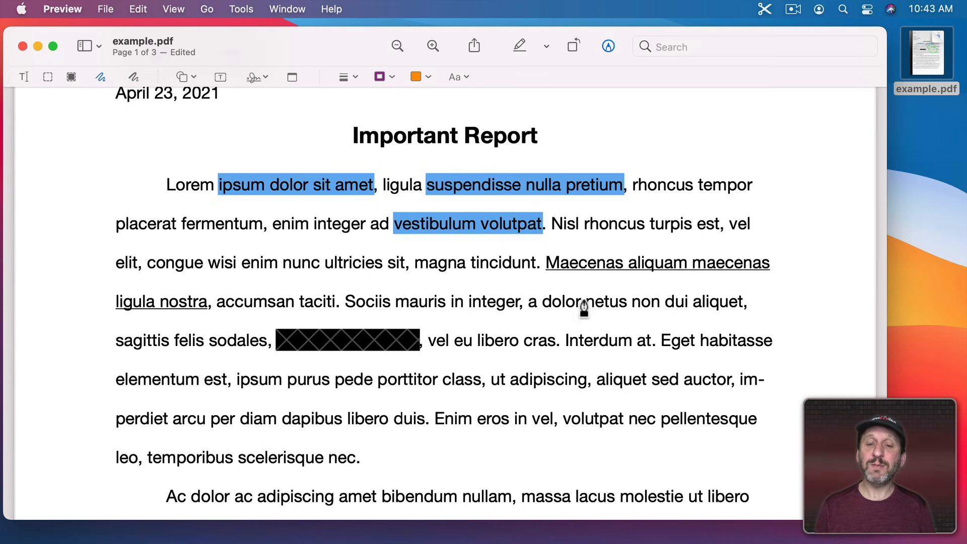
mouse_move(583, 291)
left_mouse_down()
mouse_move(519, 378)
mouse_move(632, 352)
mouse_move(606, 295)
mouse_move(574, 289)
left_mouse_up()
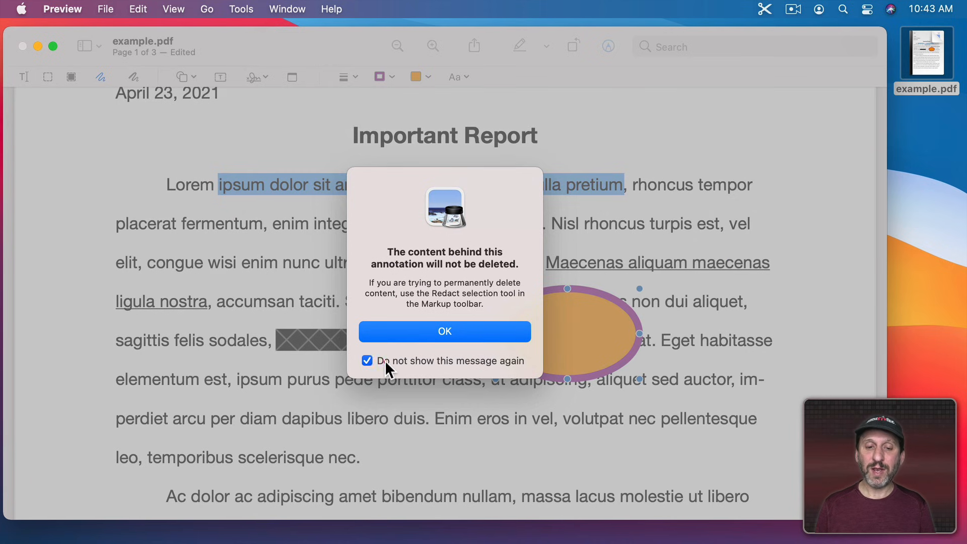
left_click(445, 332)
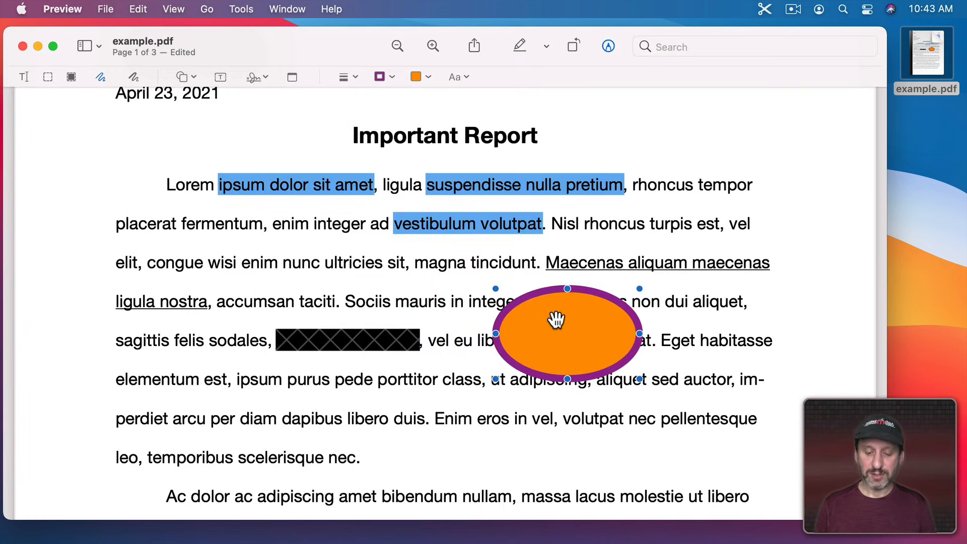
key("BackSpace")
Sketch a large filled circle over the first paragraph and keep its perfect circle version.
mouse_move(575, 325)
left_mouse_down()
mouse_move(468, 361)
mouse_move(646, 350)
mouse_move(576, 294)
left_mouse_up()
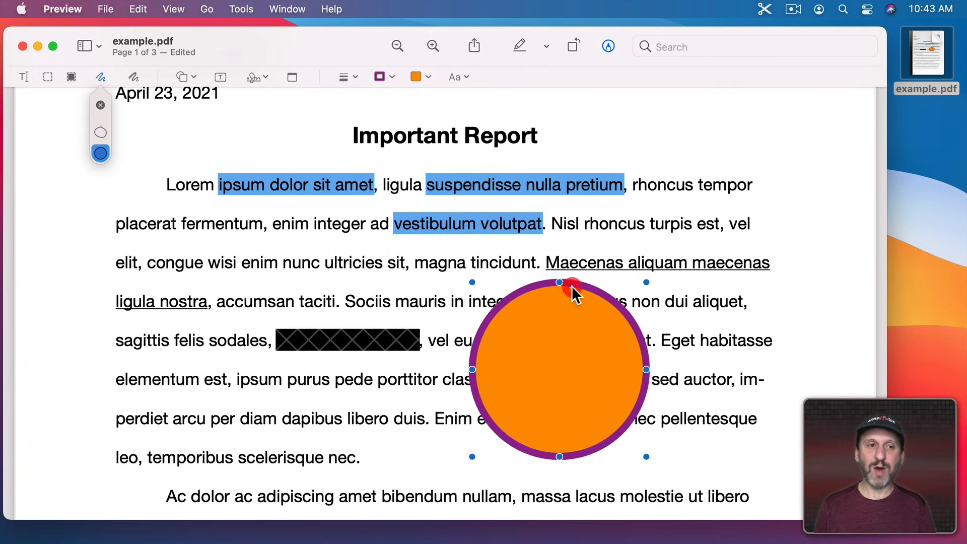
left_click(100, 132)
left_click(100, 153)
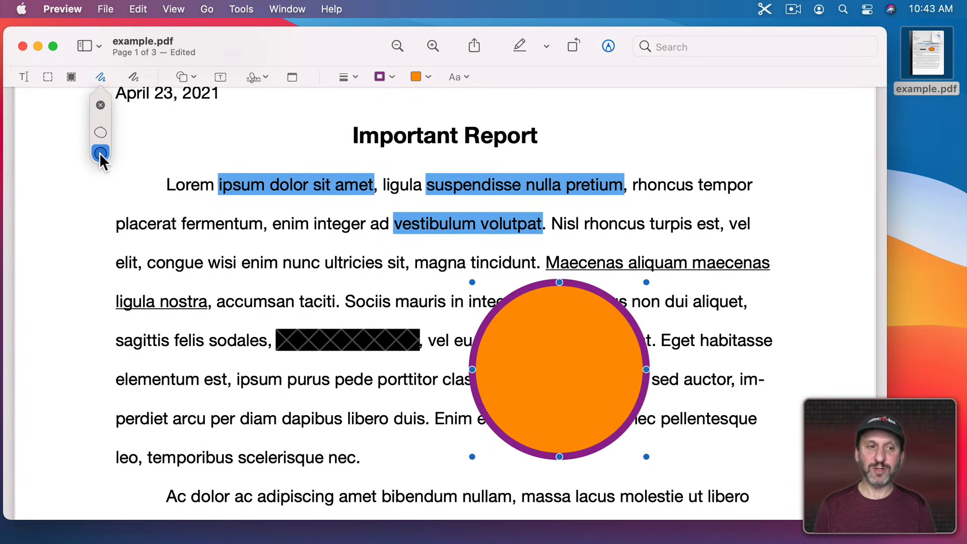
left_click(100, 133)
left_click(101, 153)
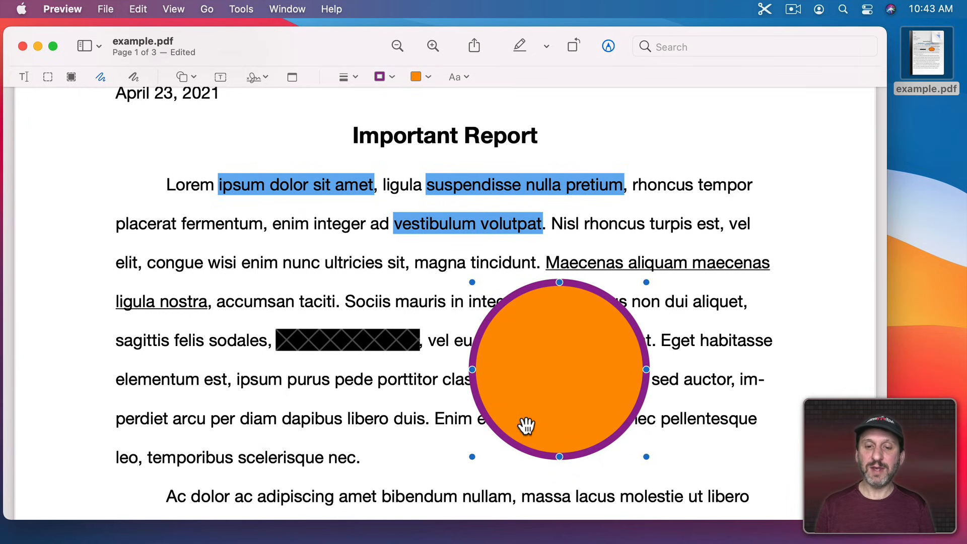
Resize the orange circle into a smaller, wide oval and place it just right of the redacted text.
left_click_drag(542, 399, 550, 336)
left_click_drag(652, 389, 626, 311)
left_click_drag(561, 283, 637, 393)
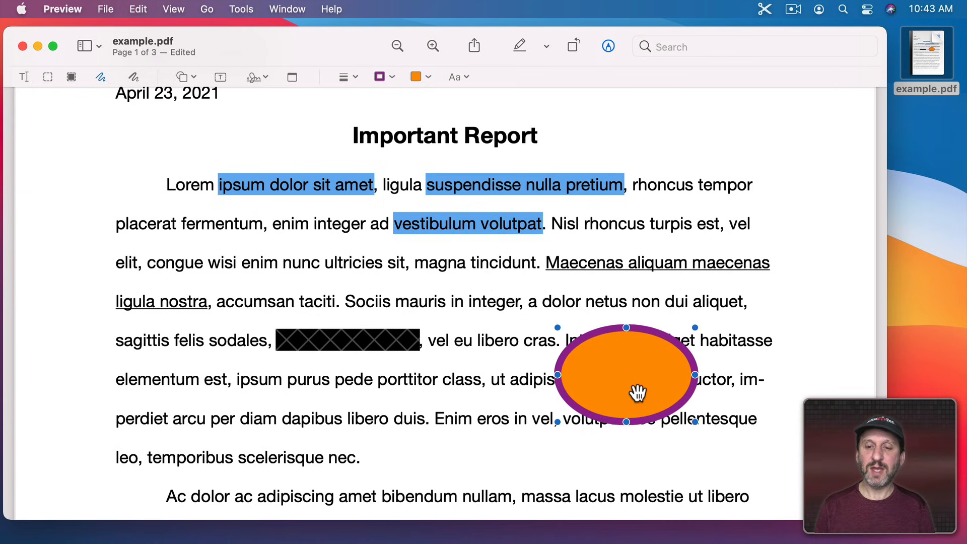
mouse_move(626, 328)
left_mouse_down()
mouse_move(630, 381)
mouse_move(621, 321)
left_mouse_up()
left_click_drag(626, 366, 541, 328)
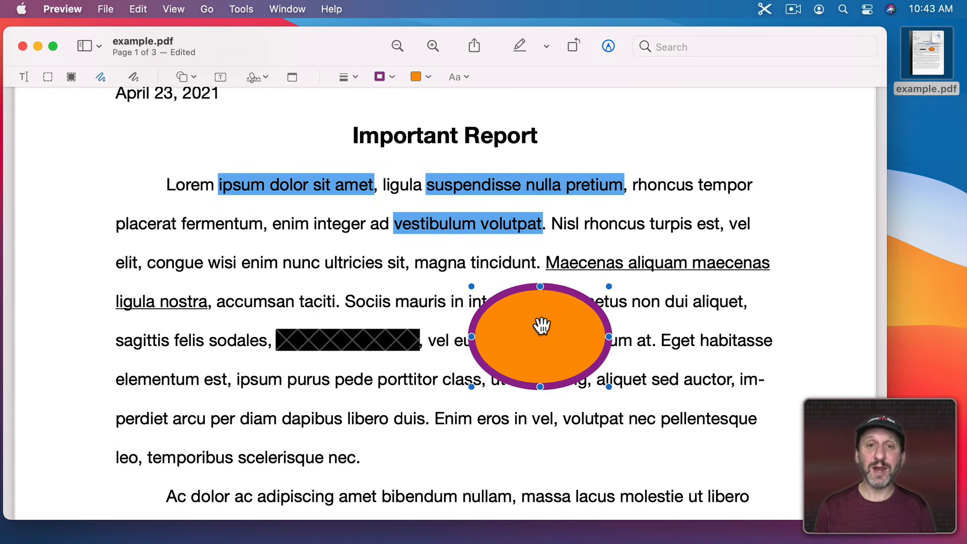
Restyle the oval with a blue border, a cyan fill and the third line thickness.
left_click(391, 76)
left_click(375, 105)
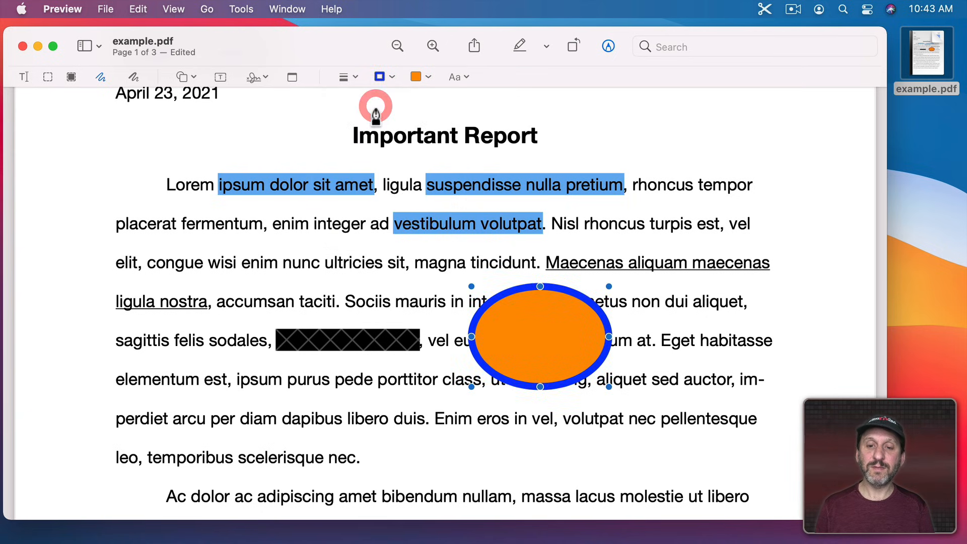
left_click(424, 76)
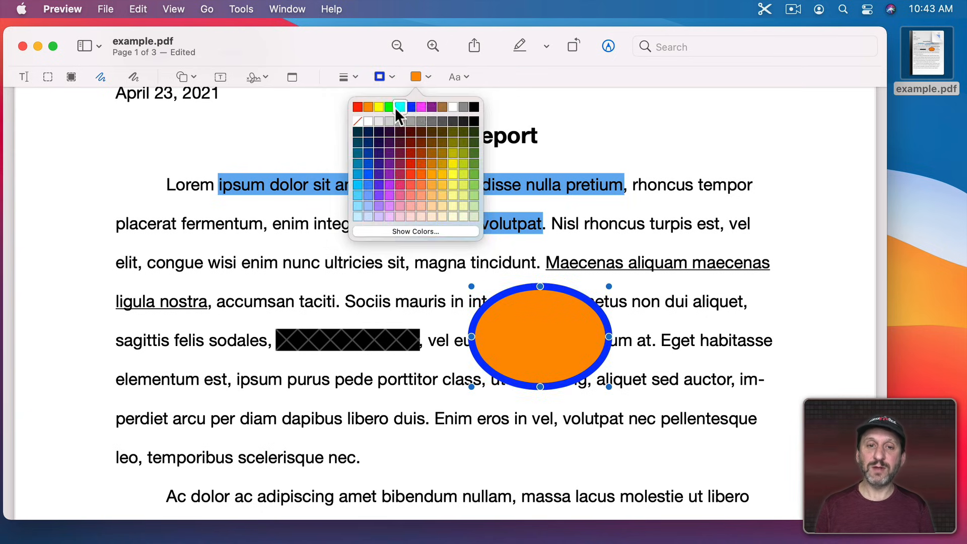
left_click(395, 106)
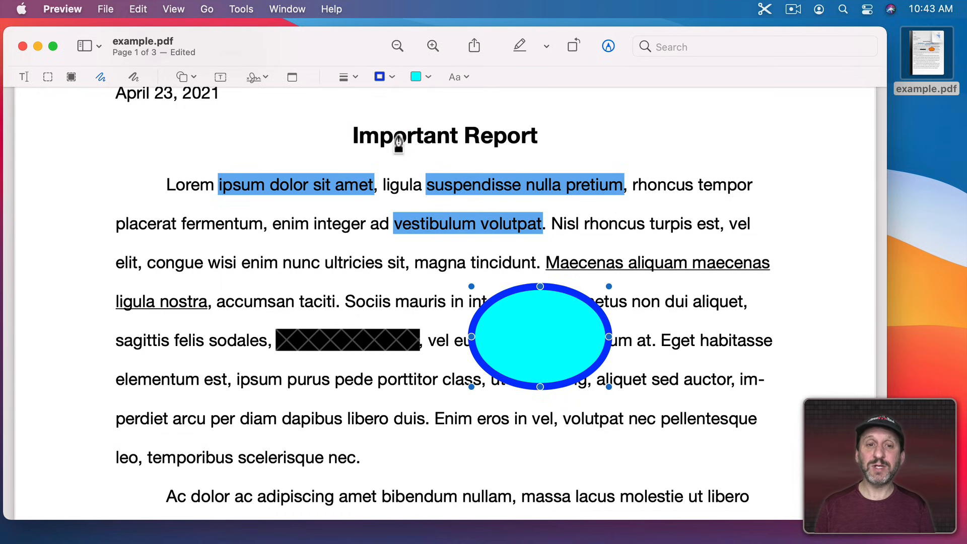
left_click(352, 77)
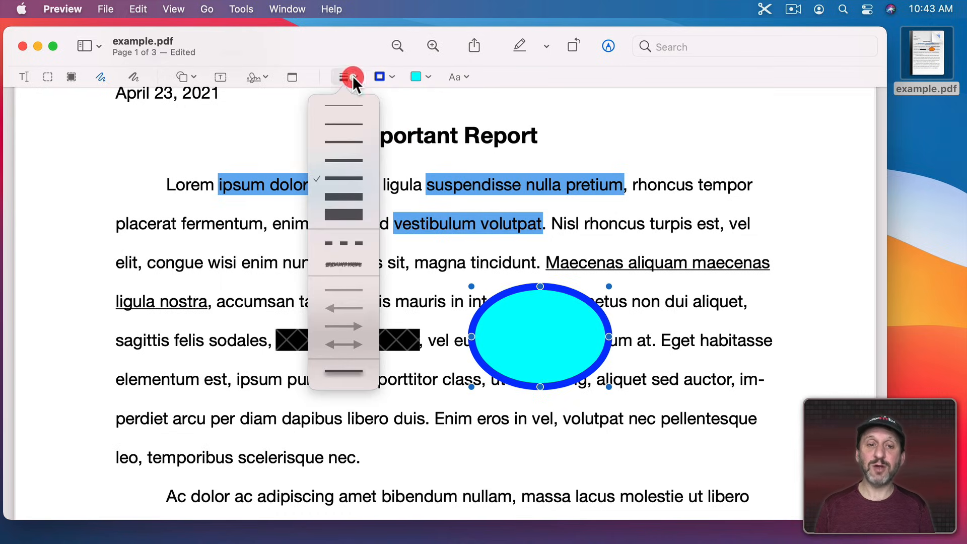
left_click(346, 142)
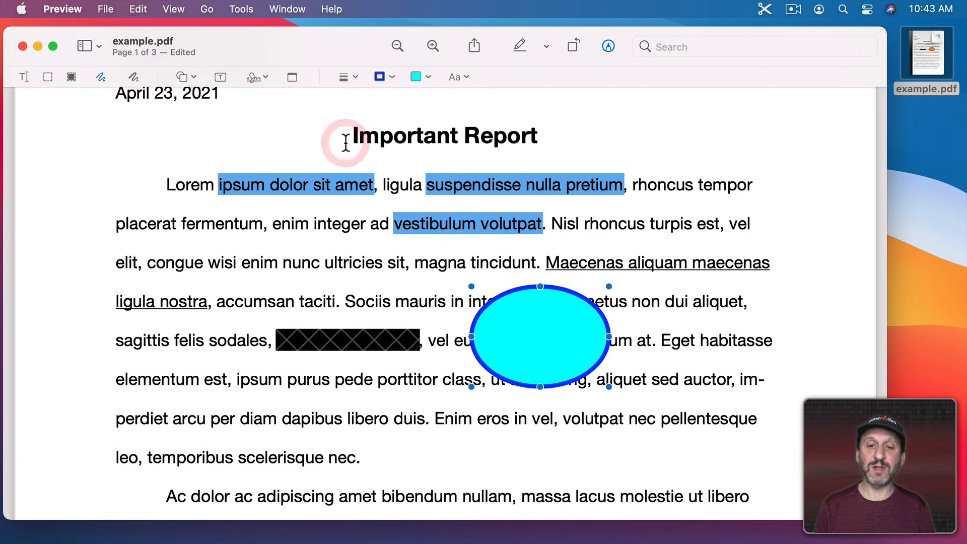
Insert a straight line shape and move it under "elit, congue wisi enim nunc ultricies sit".
left_click(184, 78)
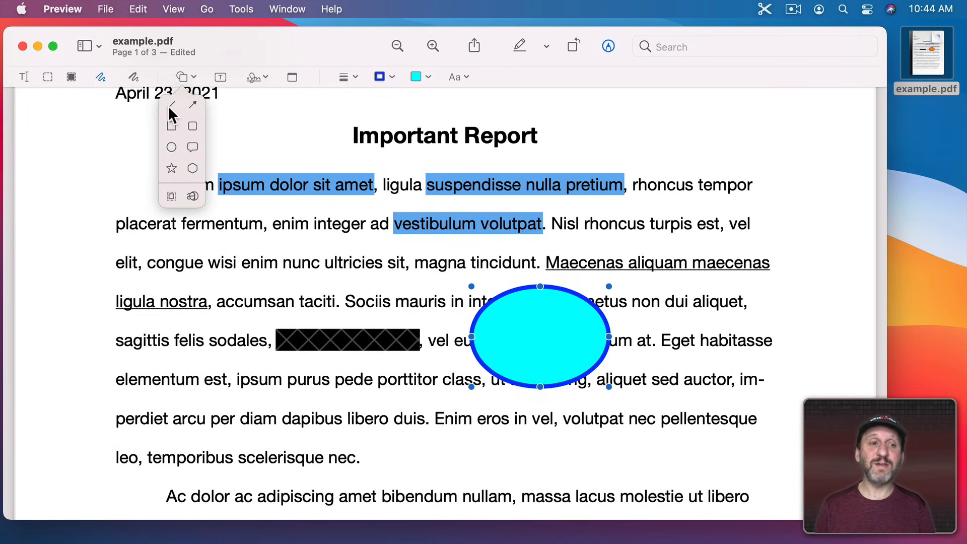
left_click(171, 103)
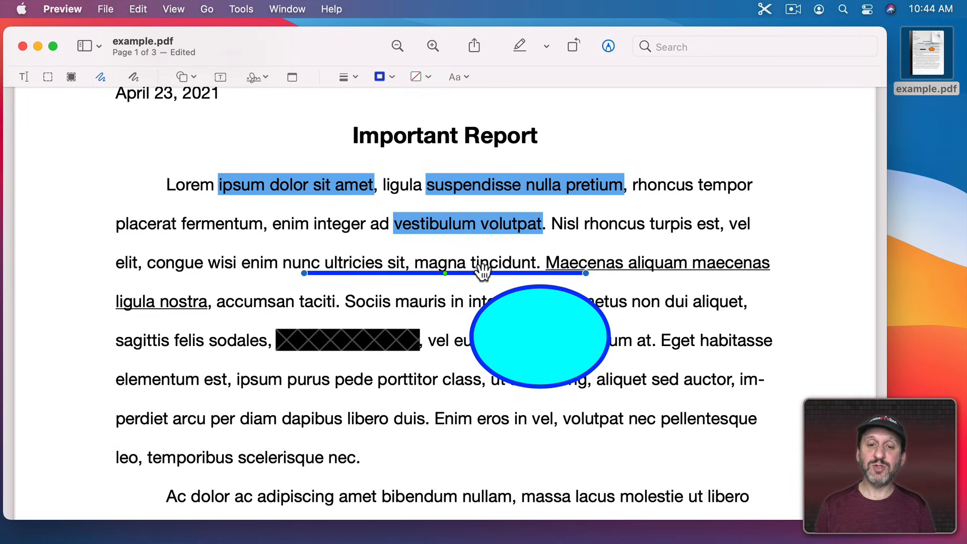
left_click_drag(476, 274, 300, 268)
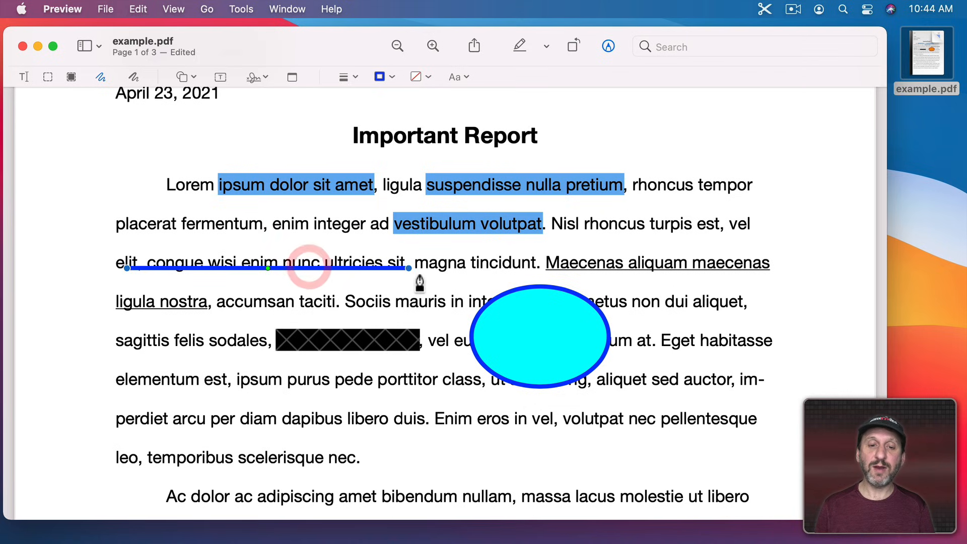
Bend the blue line into an arch from "elit" to "dapibus libero" and give it a rough brush stroke with a shadow.
left_click_drag(408, 267, 347, 424)
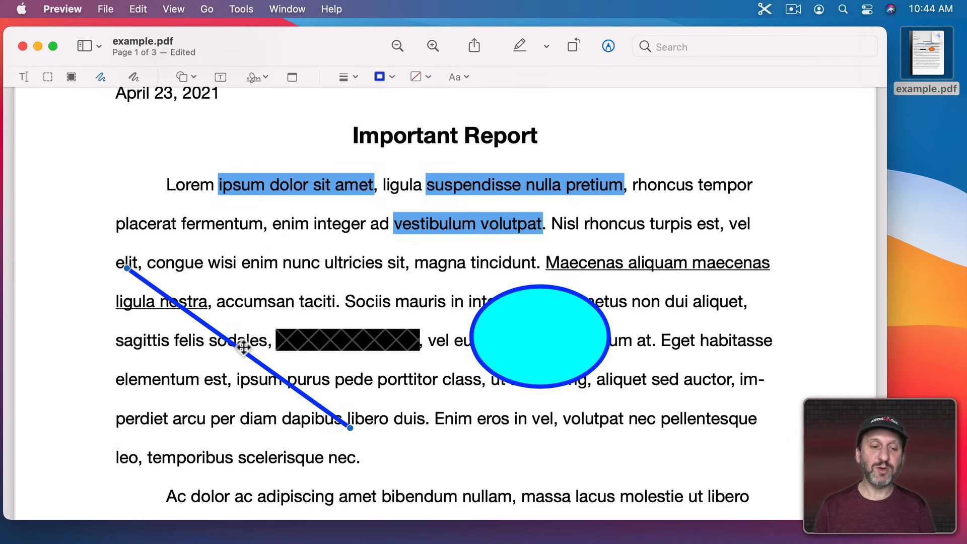
left_click_drag(240, 347, 258, 262)
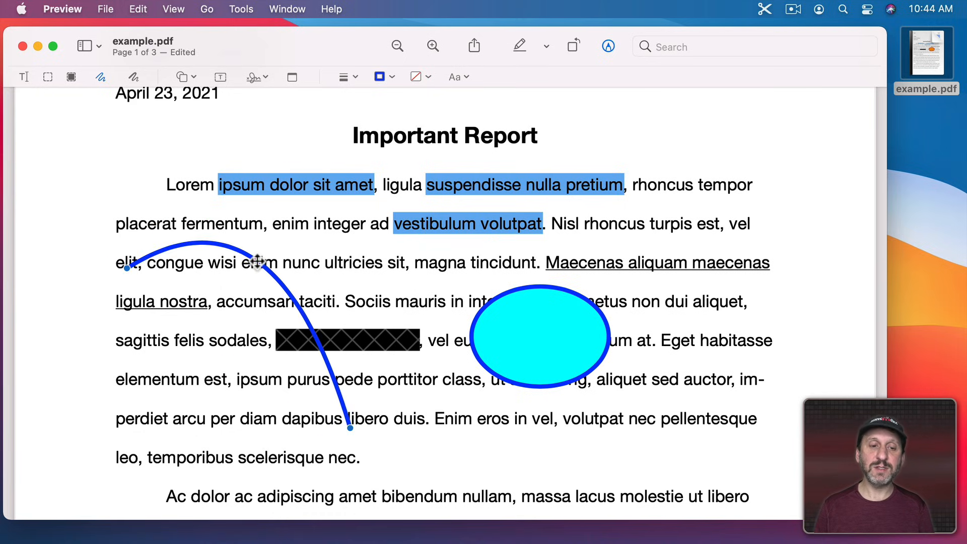
left_click(353, 76)
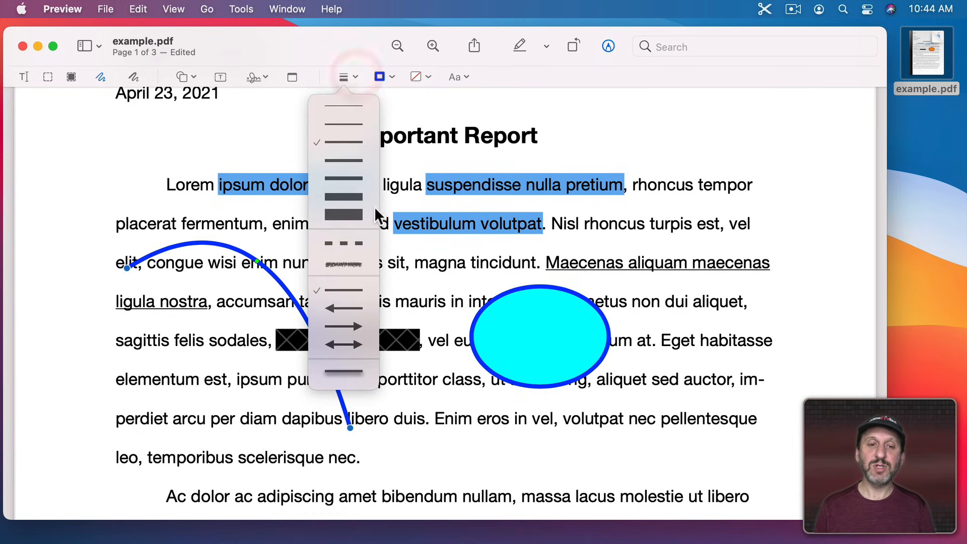
left_click(347, 242)
left_click(351, 77)
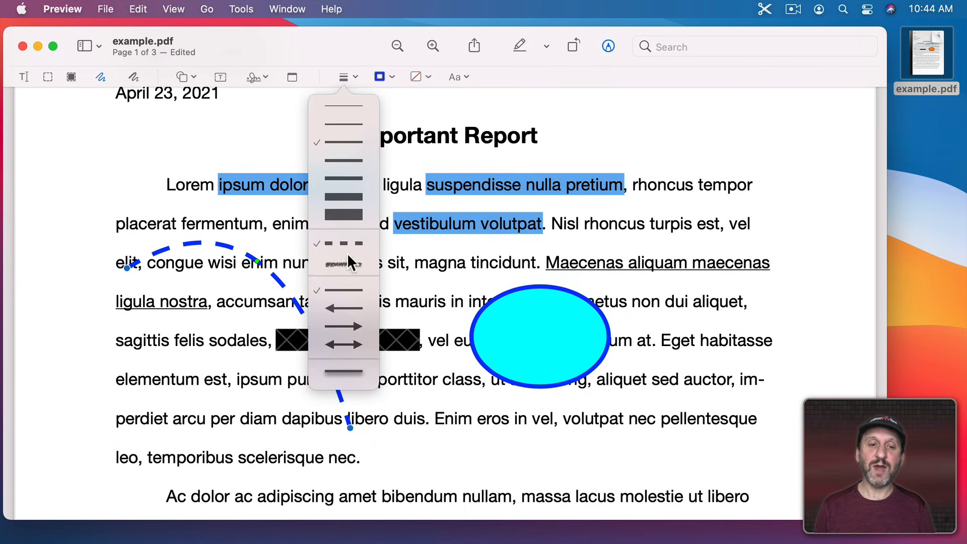
left_click(349, 245)
left_click(345, 78)
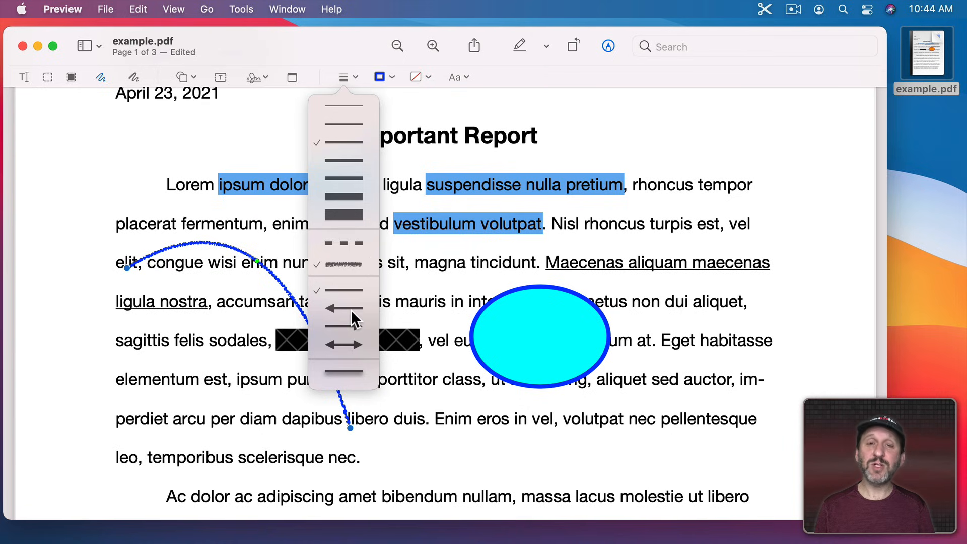
left_click(348, 373)
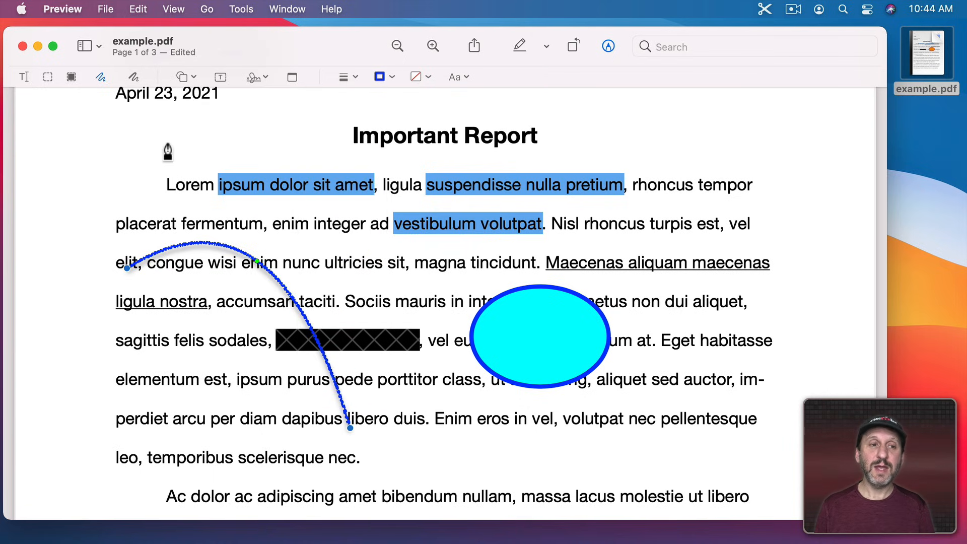
Insert an arrow shape, shorten it so it ends at "magna", and change its end style to a plain line.
left_click(191, 77)
left_click(192, 104)
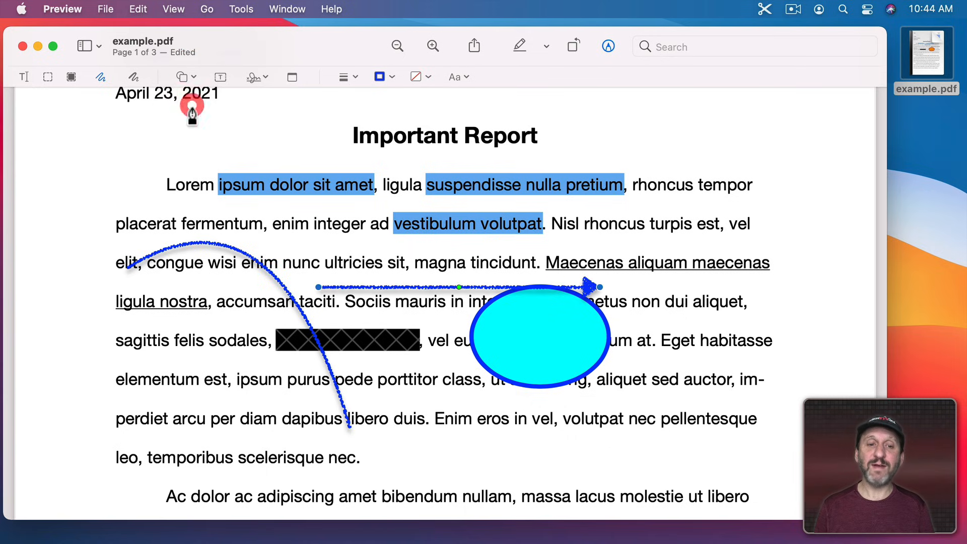
left_click_drag(601, 286, 436, 255)
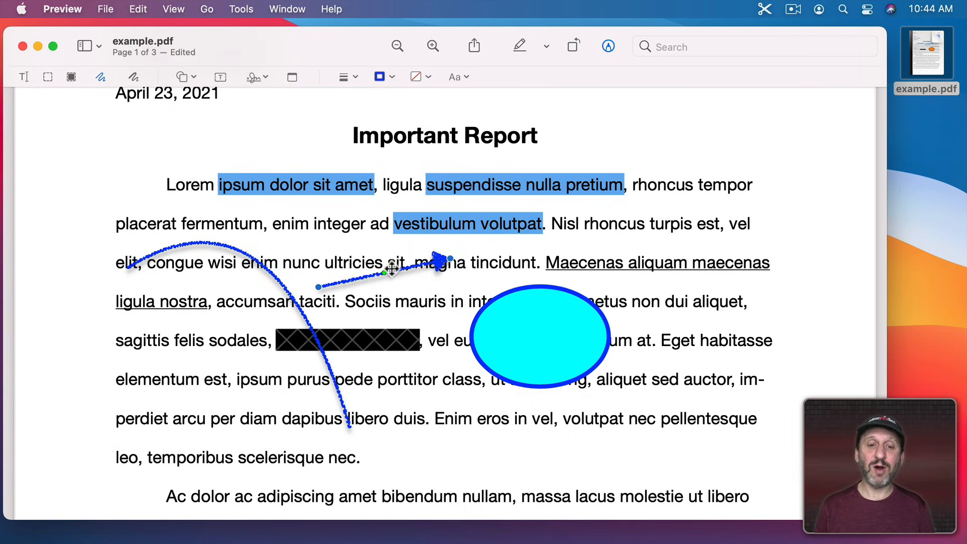
left_click(182, 75)
left_click(346, 75)
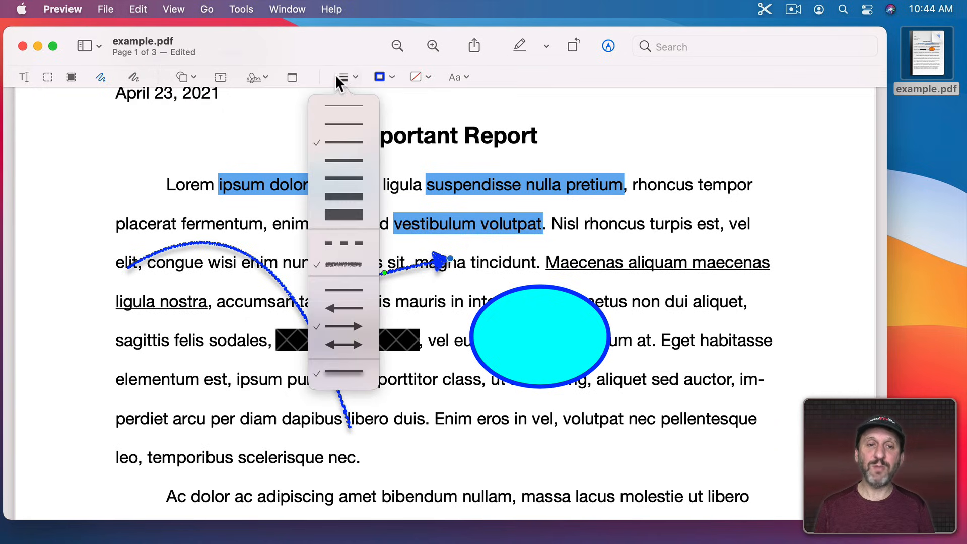
left_click(347, 300)
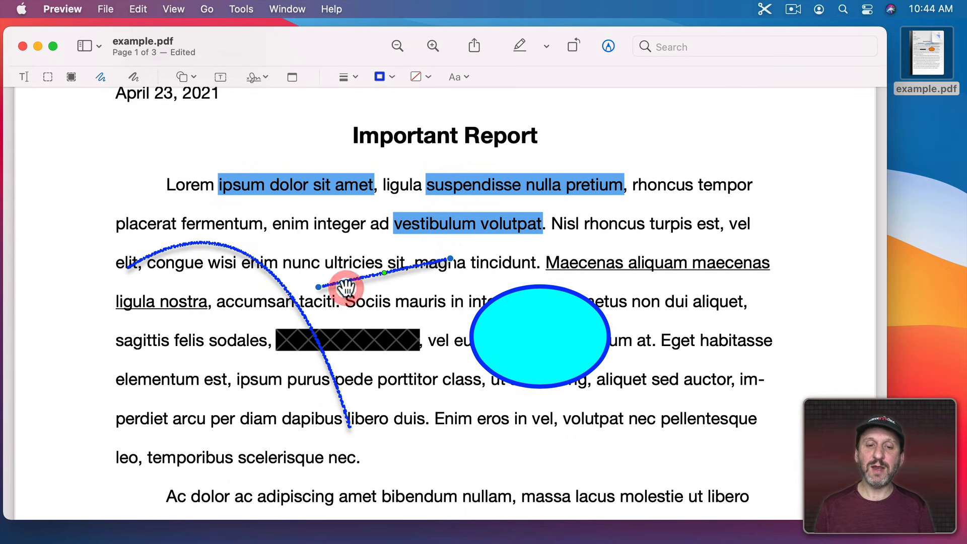
Insert a rectangle, shrink it to under half its width and move it over "tempor" at the end of the first line.
left_click(185, 77)
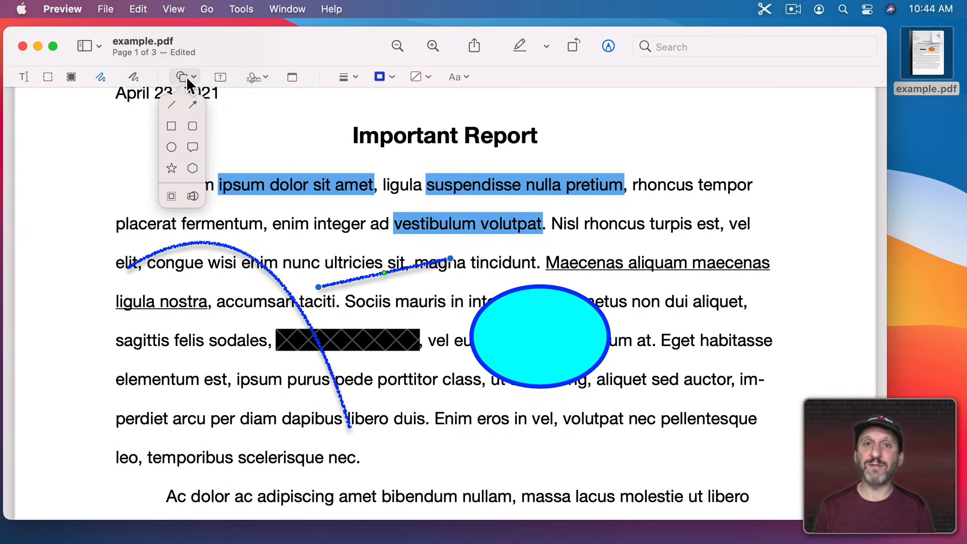
left_click(171, 127)
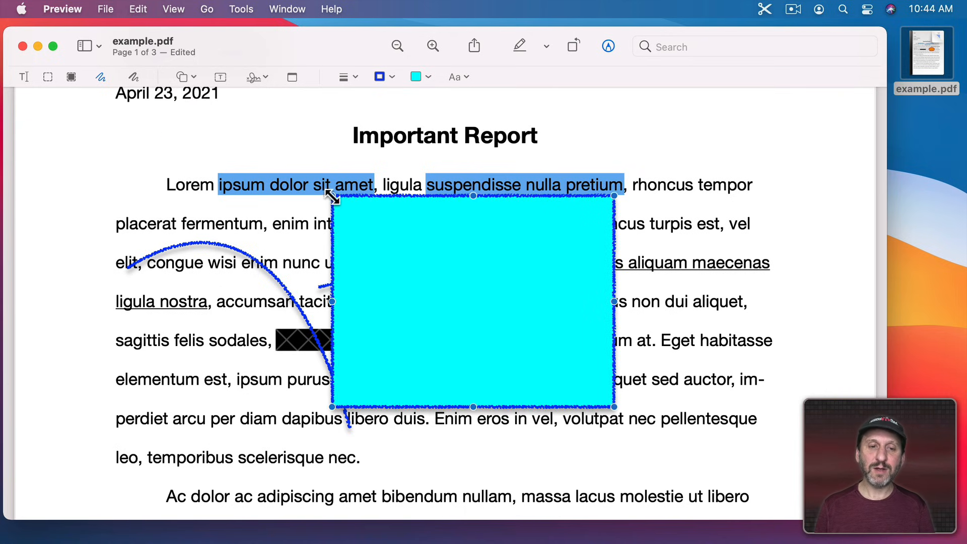
left_click_drag(332, 196, 492, 315)
left_click_drag(541, 347, 699, 170)
Restyle the rectangle with a solid red border instead of the brush stroke, and no fill.
left_click(383, 76)
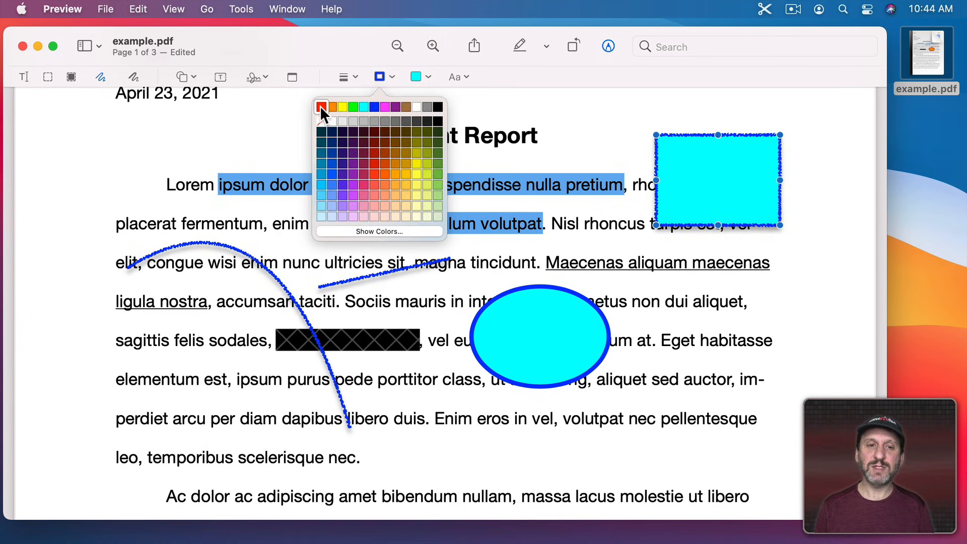
left_click(321, 106)
left_click(350, 77)
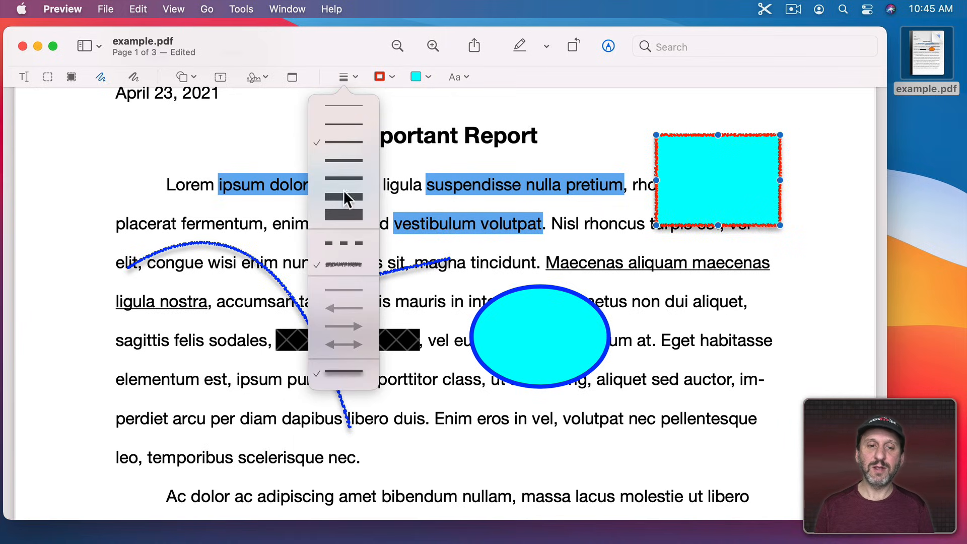
left_click(343, 264)
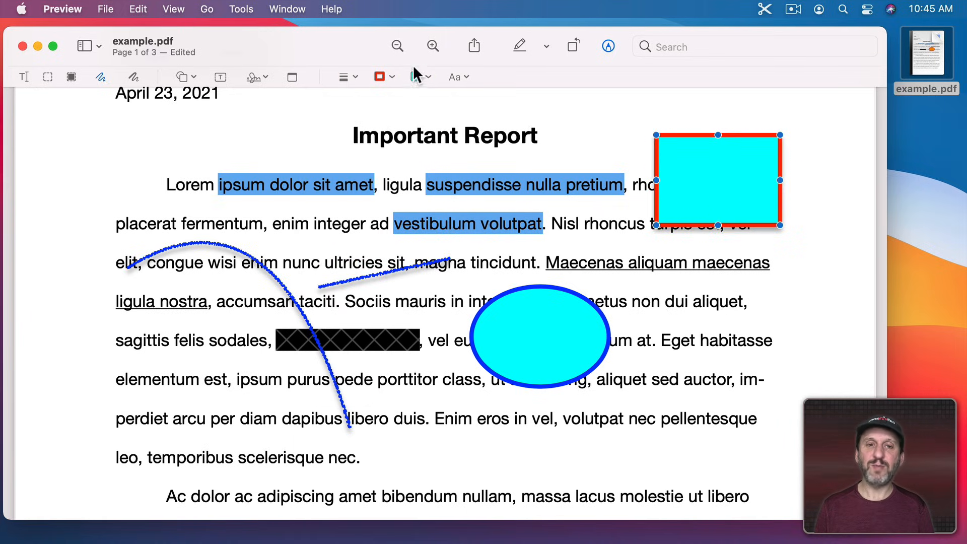
left_click(423, 80)
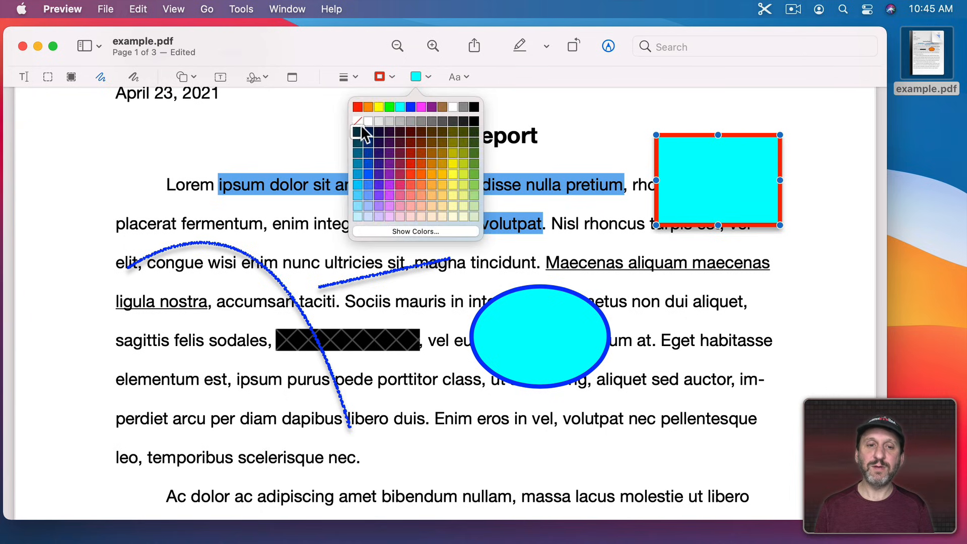
left_click(358, 120)
Frame "rhoncus tempor" and "turpis est, vel" with the red rectangle, remove its shadow and widen it slightly.
left_click_drag(689, 137, 680, 162)
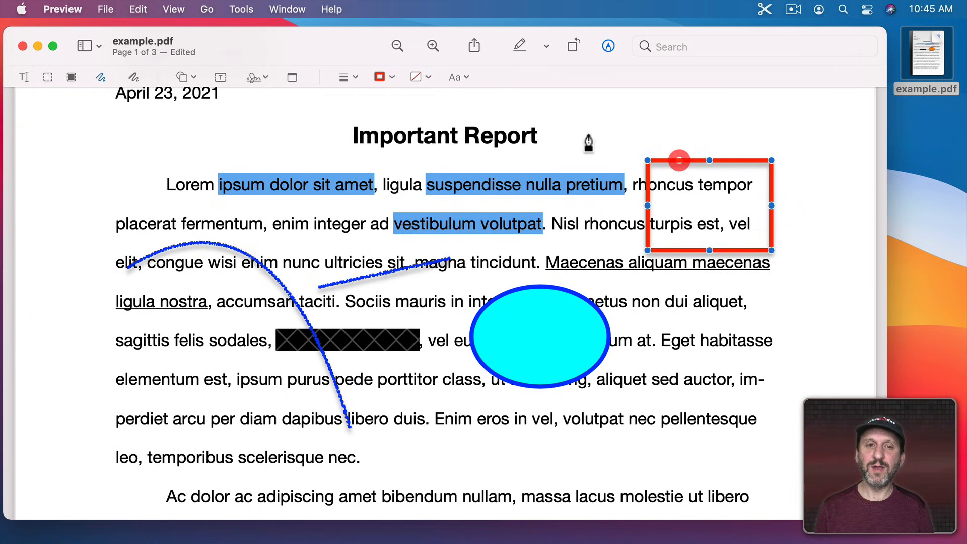
left_click(343, 77)
left_click(350, 368)
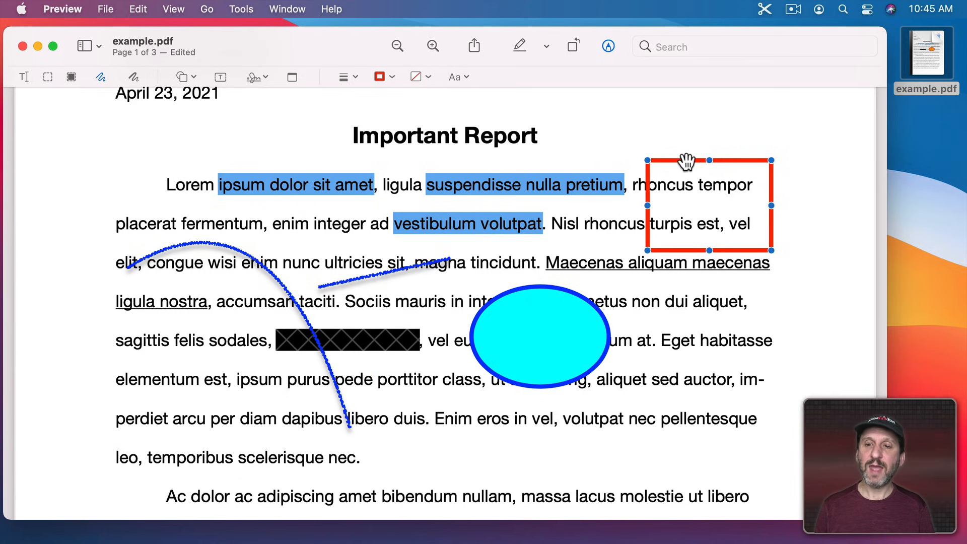
left_click_drag(647, 160, 639, 160)
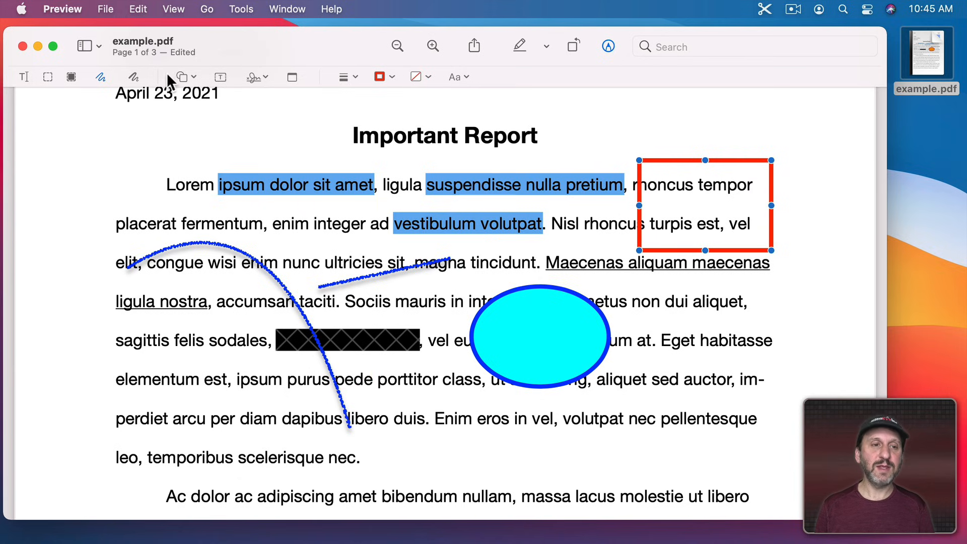
Insert a rounded rectangle, shrink it, and delete it.
left_click(181, 76)
left_click(192, 126)
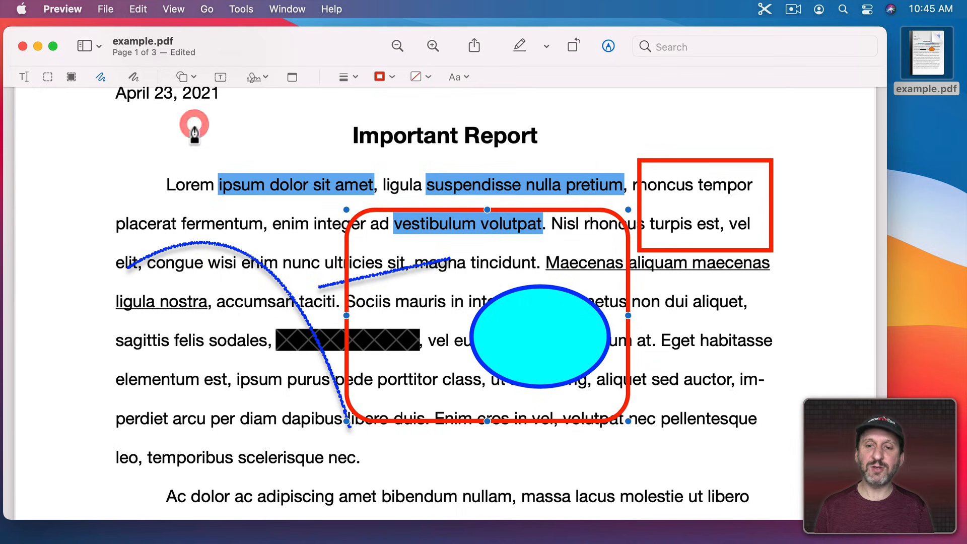
left_click_drag(626, 209, 498, 274)
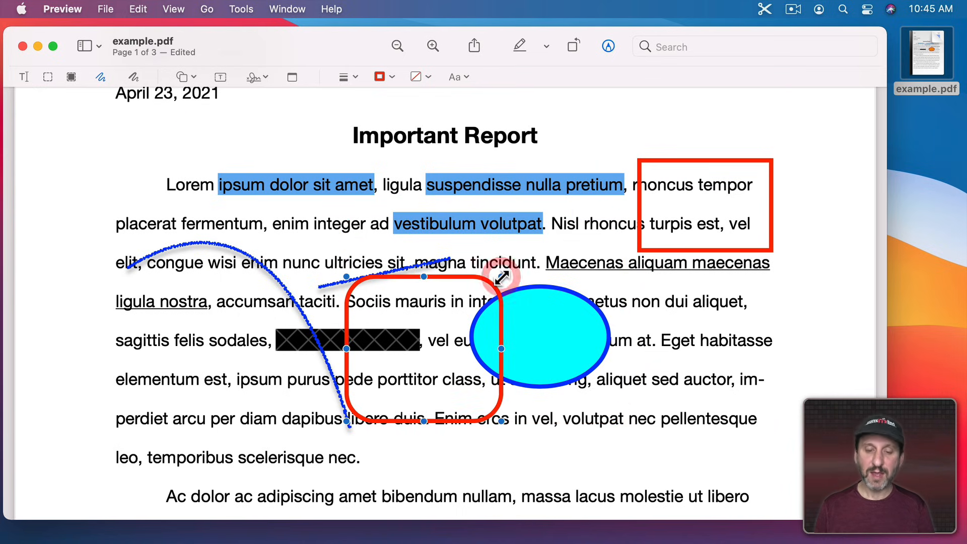
key("BackSpace")
Insert a red oval, move it over the start of the first paragraph and shrink it.
left_click(195, 77)
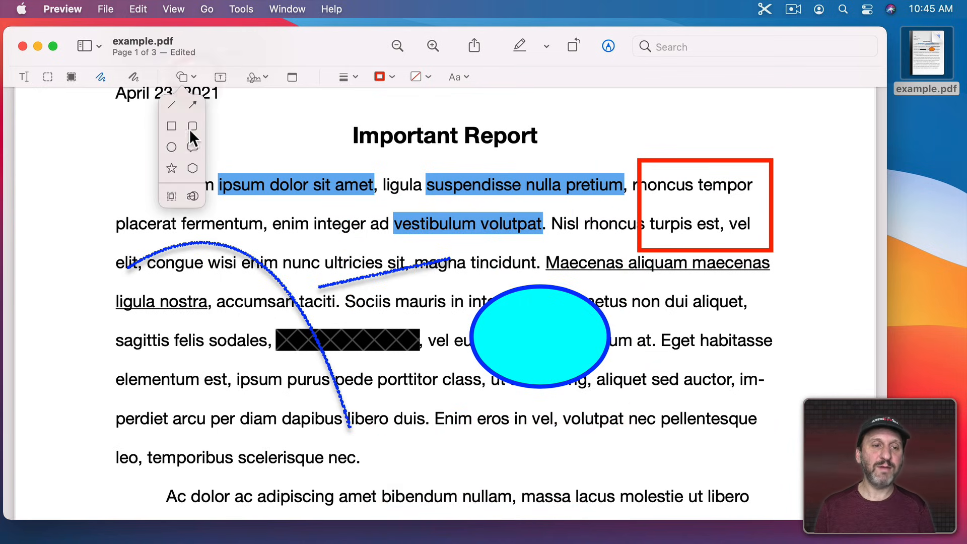
left_click(171, 146)
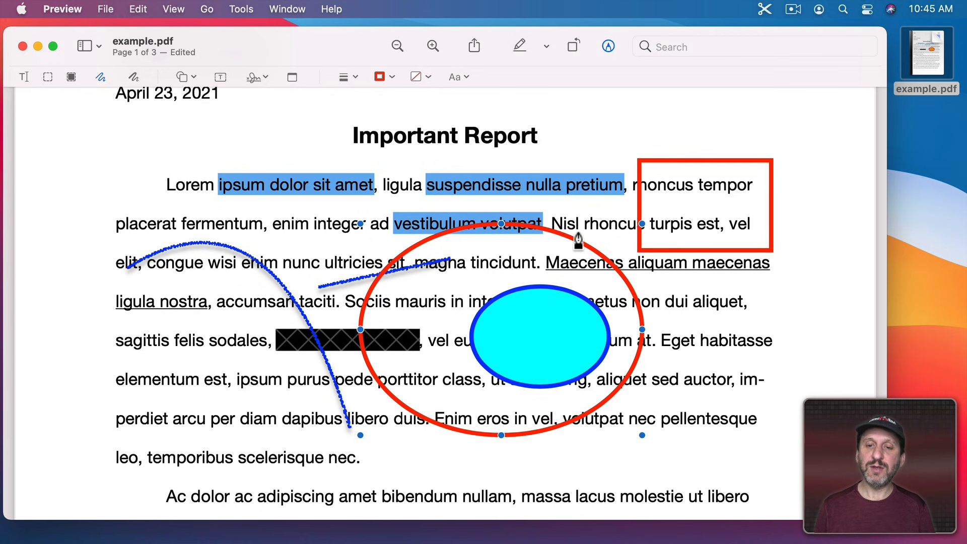
left_click_drag(571, 235, 347, 165)
left_click_drag(417, 154, 384, 188)
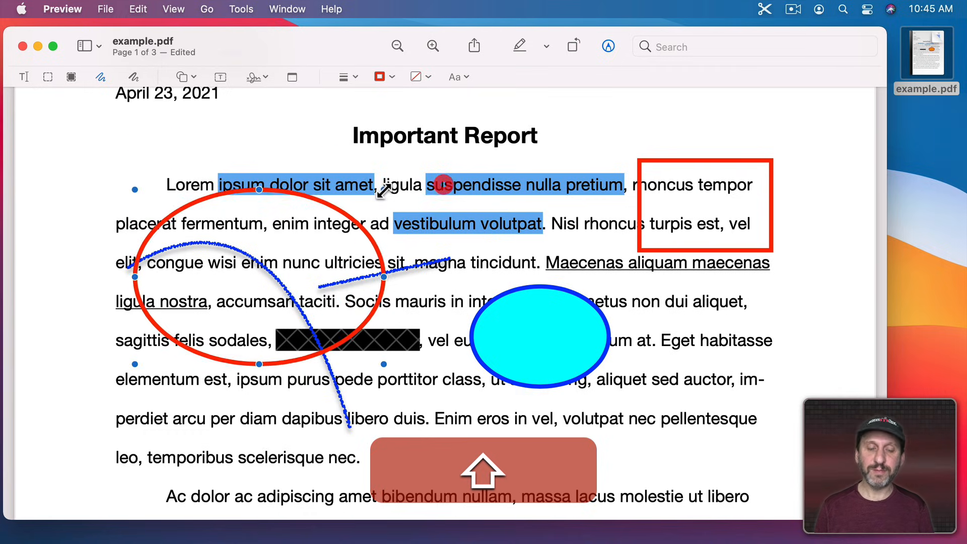
Insert a speech bubble and move it up over the beginning of the first paragraph.
left_click(189, 78)
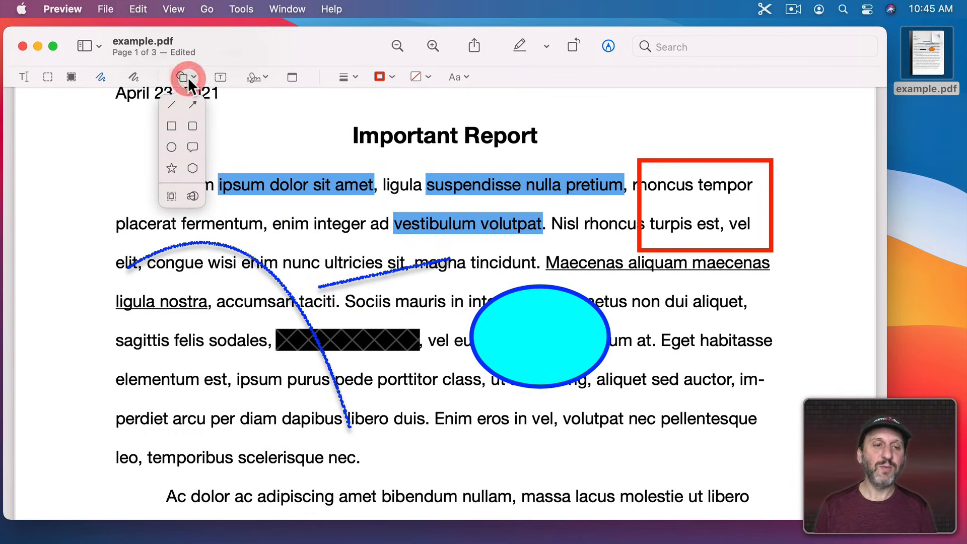
left_click(192, 147)
left_click_drag(560, 265, 427, 147)
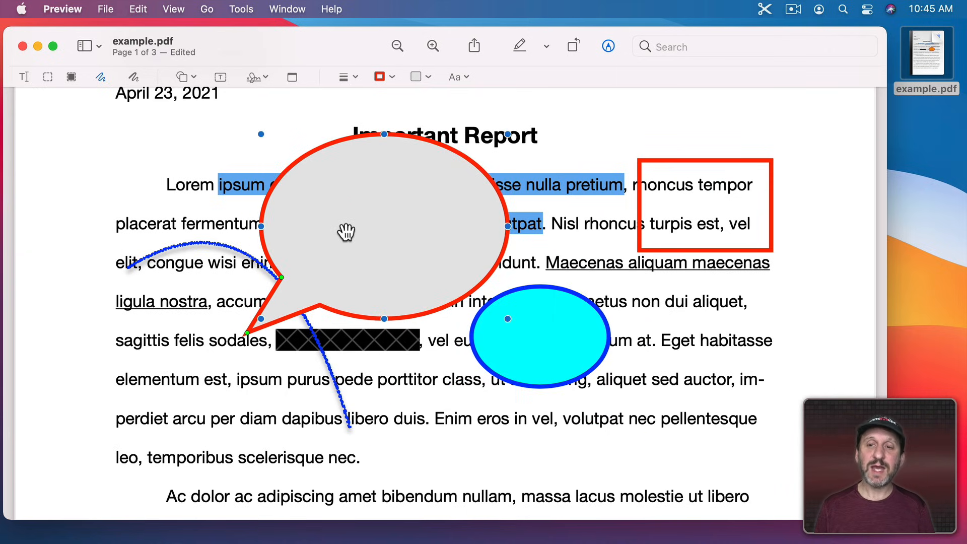
Add the text "!" inside the cyan oval.
left_click(538, 363)
double_click(526, 341)
type("!")
Add the text "Hello!" inside the speech bubble.
left_click(410, 237)
double_click(409, 237)
type("Hello!")
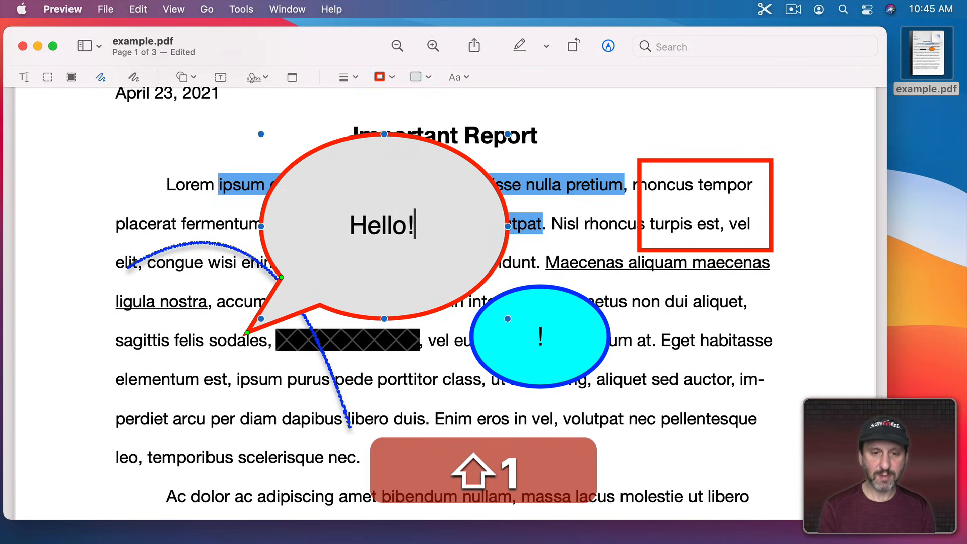
Make the speech bubble smaller, extend its tail outward, and delete the bubble.
left_click_drag(385, 135, 384, 198)
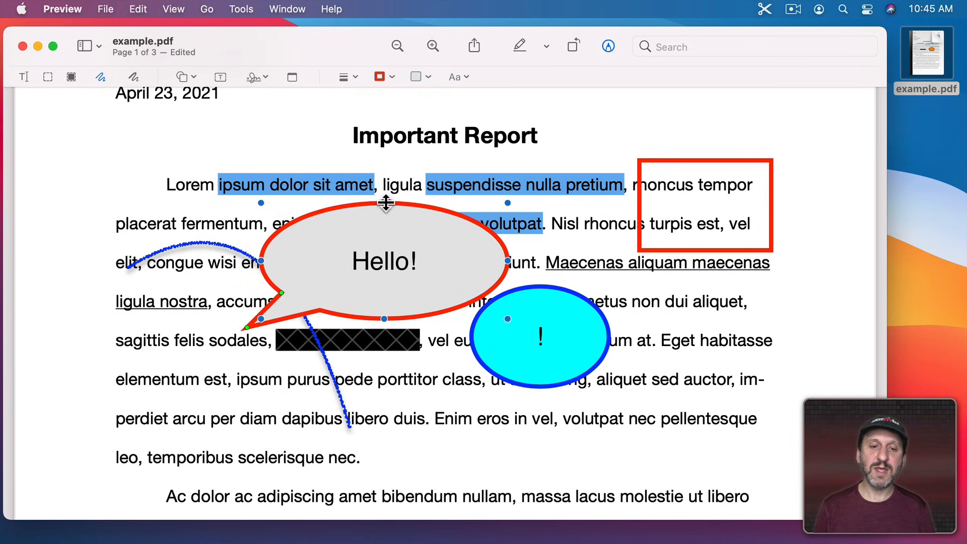
left_click_drag(507, 198, 428, 196)
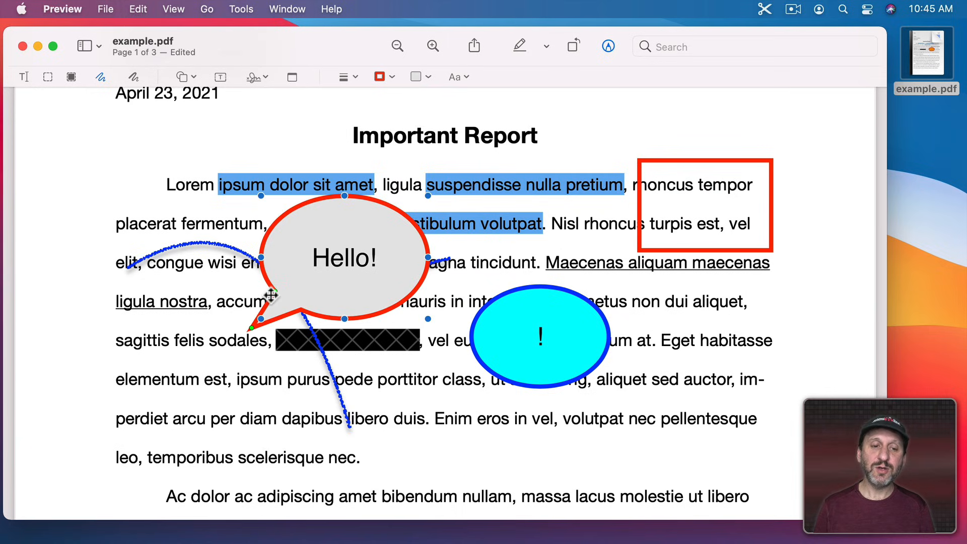
mouse_move(277, 292)
left_mouse_down()
mouse_move(291, 285)
mouse_move(254, 283)
mouse_move(252, 262)
mouse_move(277, 293)
left_mouse_up()
left_click_drag(251, 328, 211, 359)
key("BackSpace")
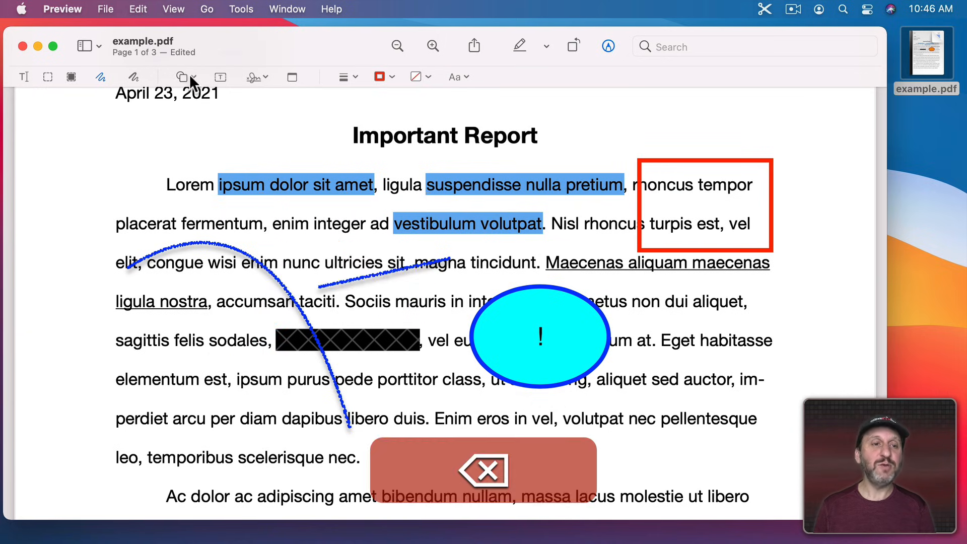
Insert a star over the start of the first paragraph, change it to six points, and delete it.
left_click(187, 74)
left_click(171, 171)
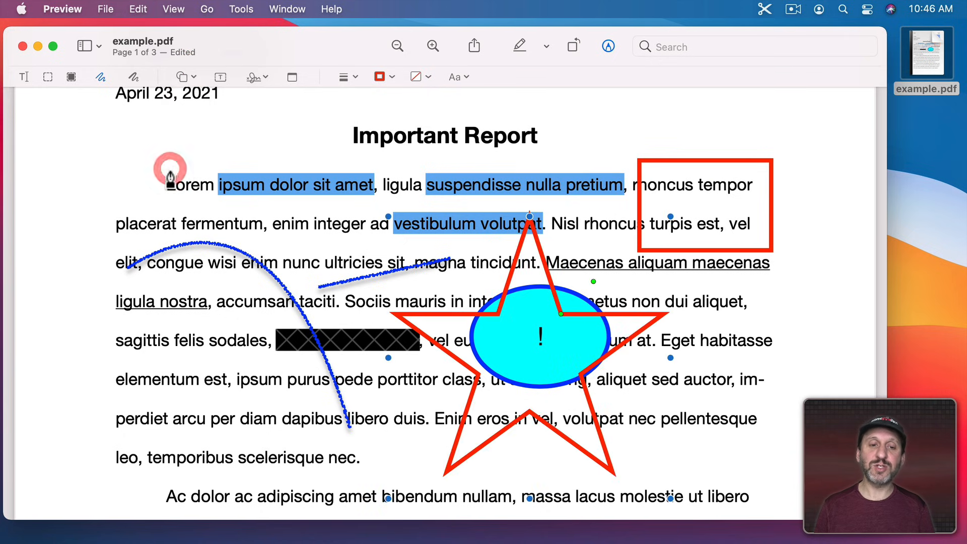
left_click_drag(520, 233, 249, 155)
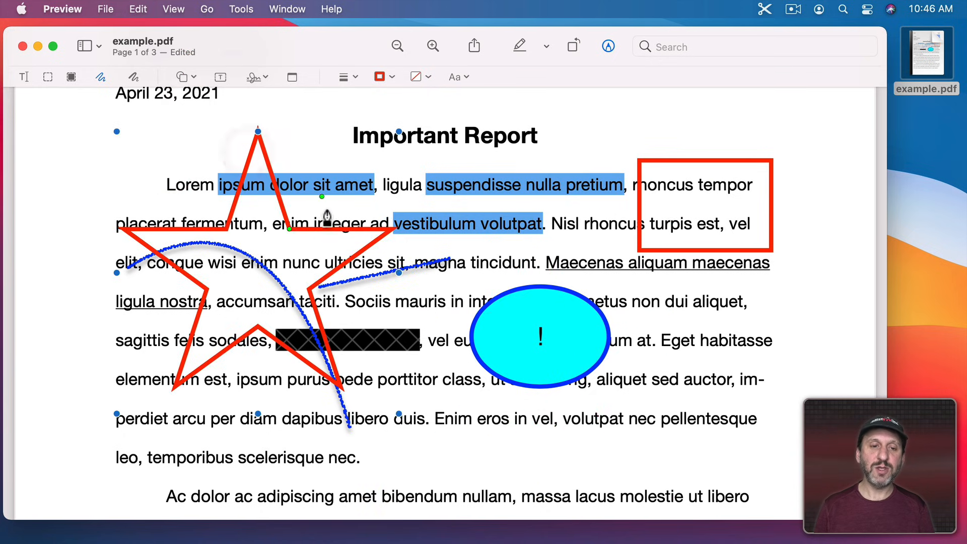
left_click_drag(320, 193, 344, 223)
mouse_move(286, 226)
left_mouse_down()
mouse_move(319, 186)
mouse_move(282, 236)
mouse_move(295, 221)
left_mouse_up()
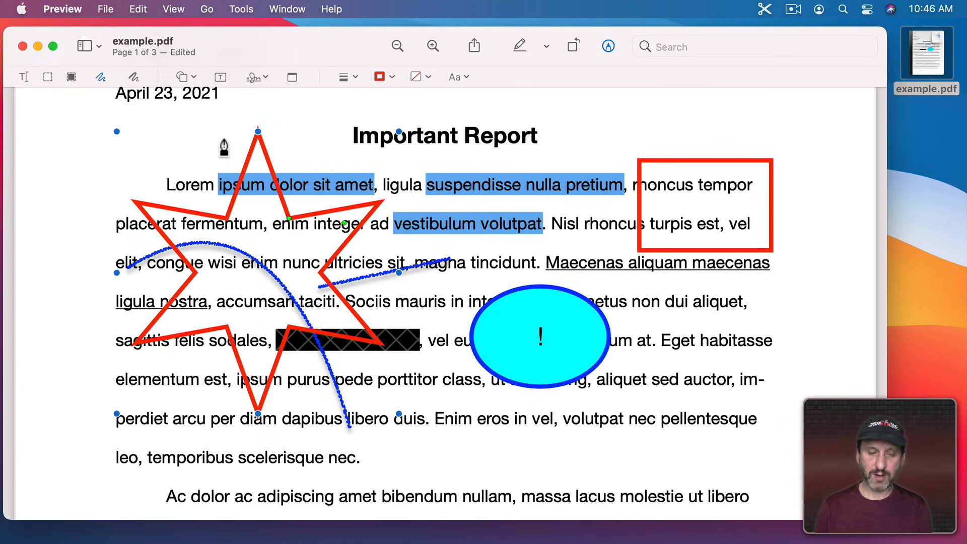
key("BackSpace")
Insert a hexagon over the first paragraph, adjust its number of sides, and delete it.
left_click(182, 76)
left_click(193, 168)
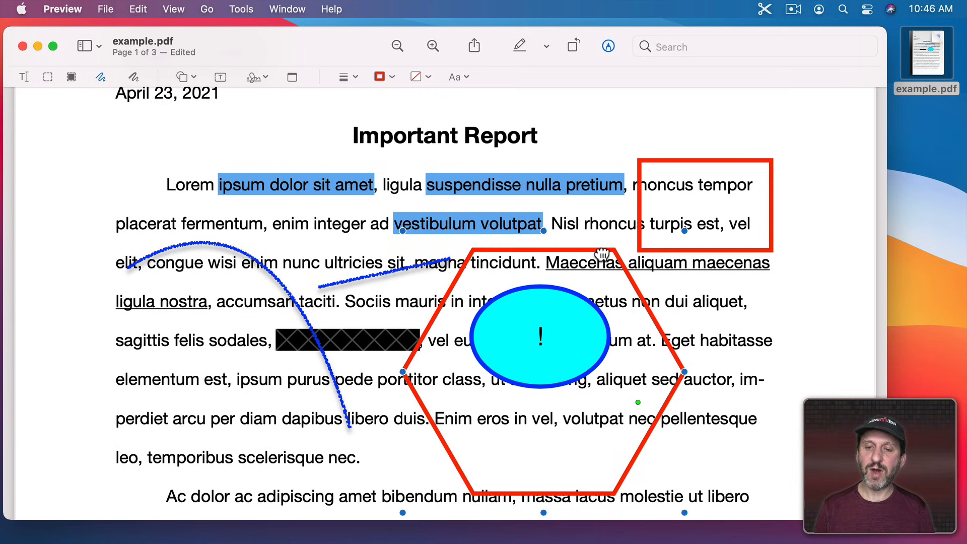
left_click_drag(599, 254, 327, 140)
left_click_drag(366, 288, 362, 381)
left_click_drag(347, 459, 351, 429)
key("BackSpace")
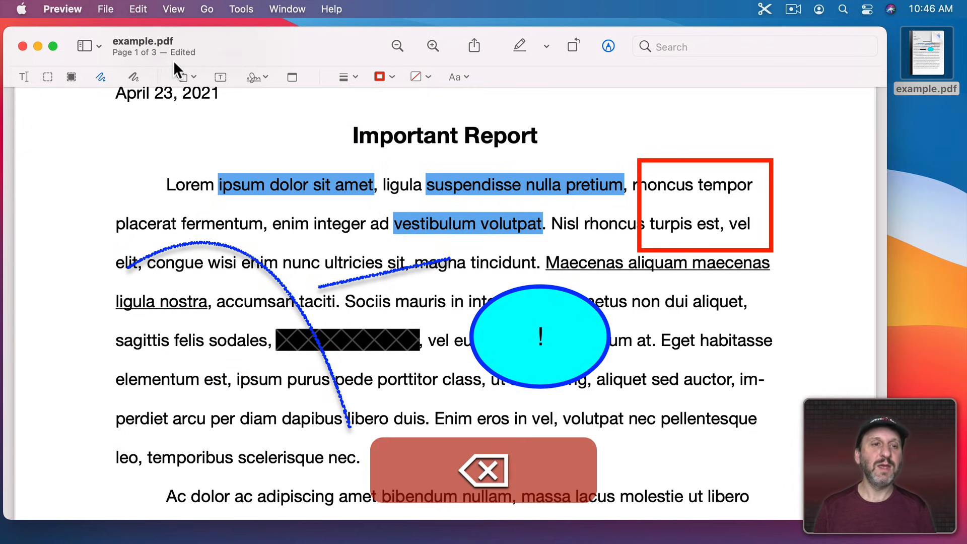
Insert a mask that dims the page around a clear area and narrow that area from both sides.
left_click(186, 77)
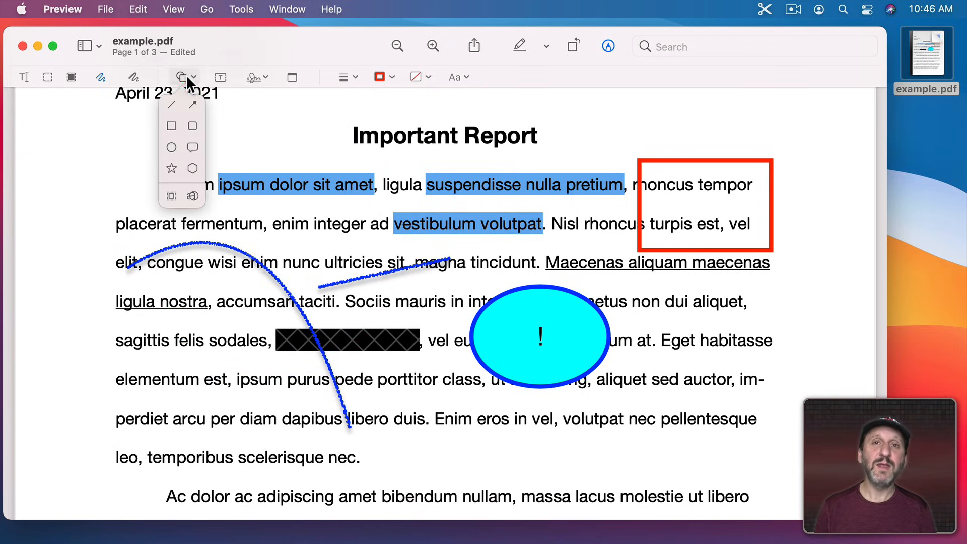
left_click(171, 196)
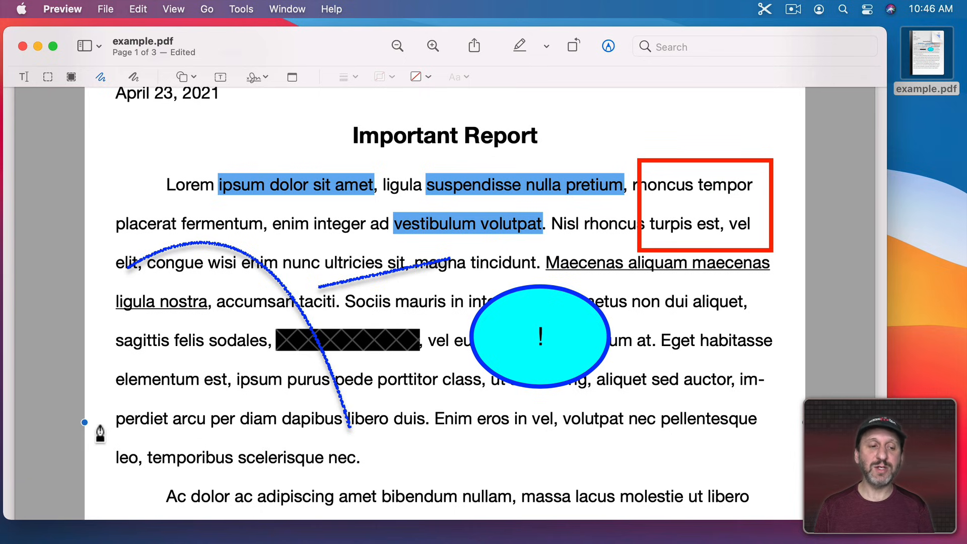
left_click_drag(84, 422, 387, 377)
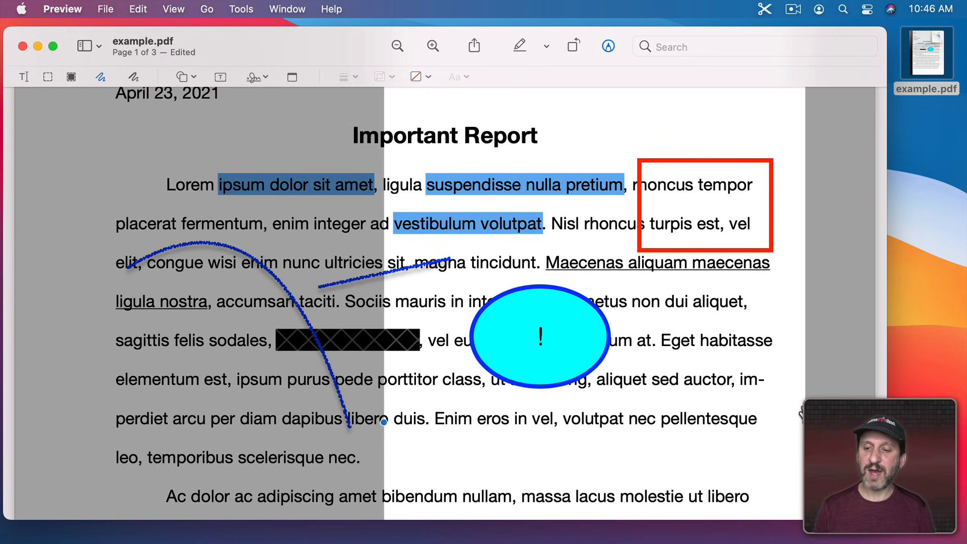
left_click_drag(798, 422, 619, 291)
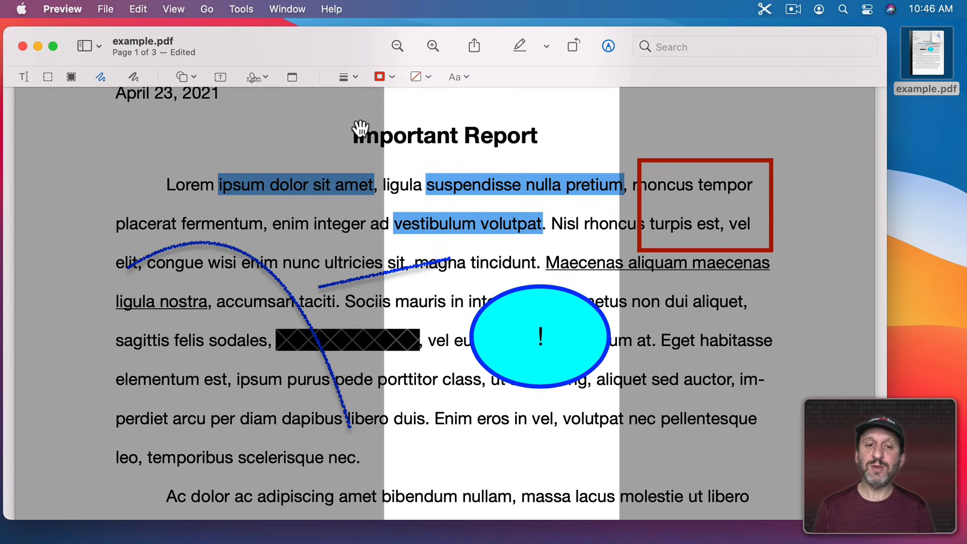
Resize and reposition the mask's clear area over the first paragraph, and delete the mask.
left_click_drag(334, 119, 177, 339)
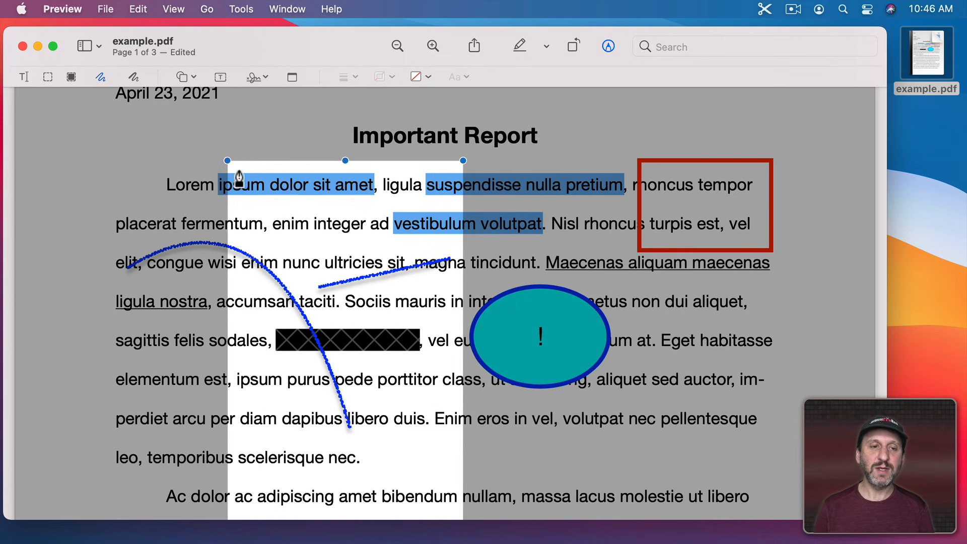
left_click_drag(333, 446, 210, 471)
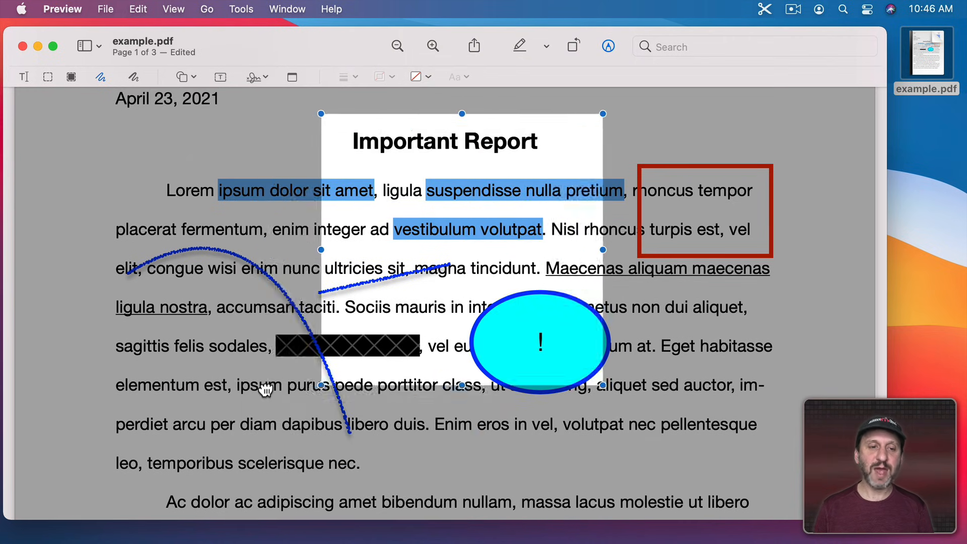
left_click_drag(250, 390, 216, 401)
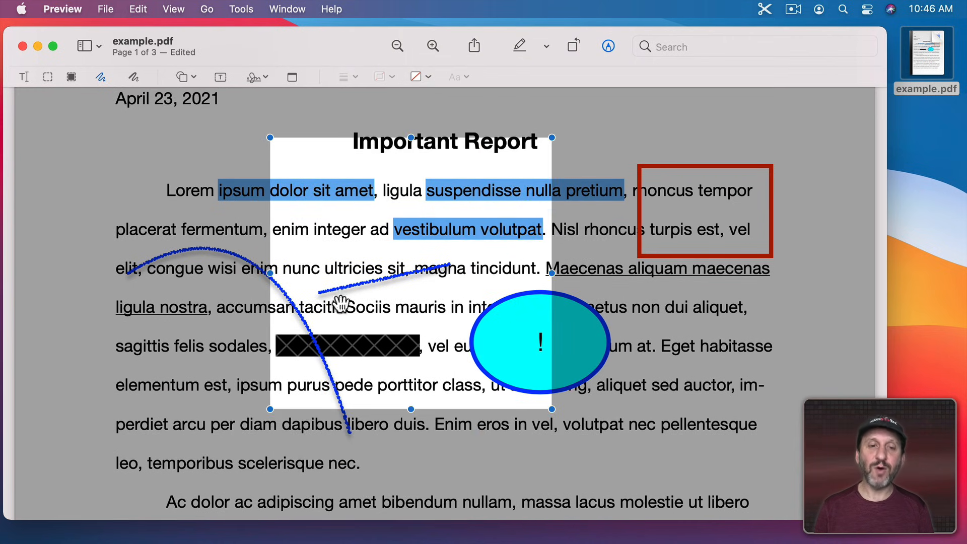
left_click_drag(191, 197, 122, 204)
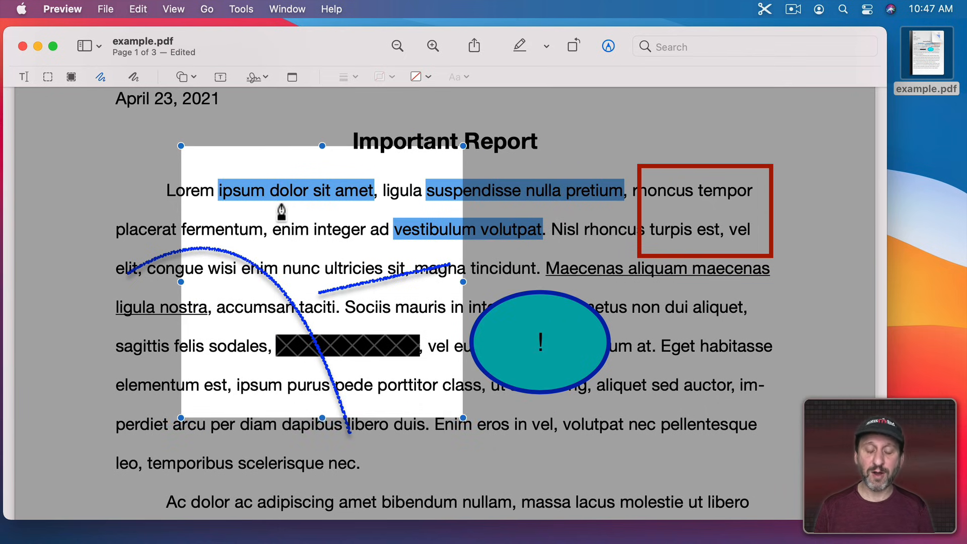
key("BackSpace")
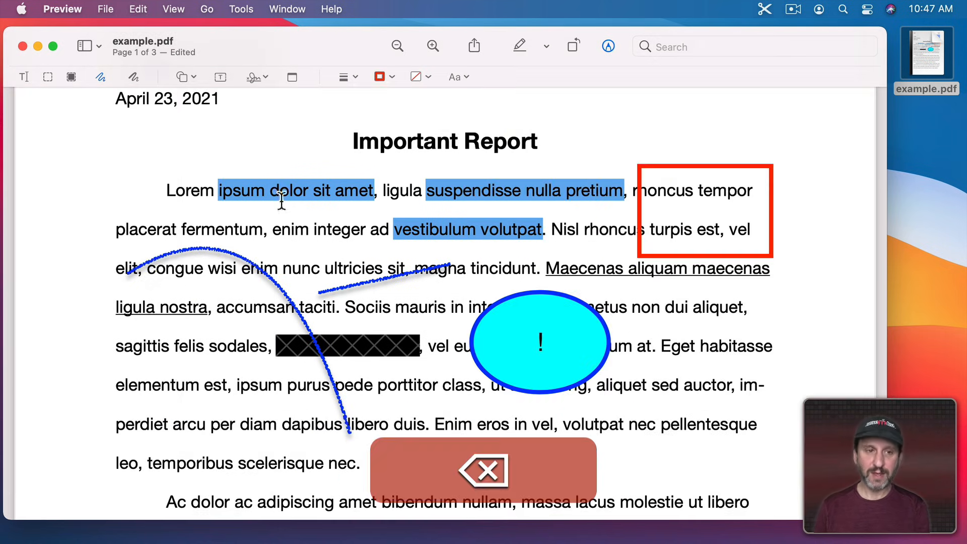
Insert a magnifier loupe, place it over "ligula nostra" in the first paragraph, and make it slightly smaller.
left_click(184, 74)
left_click(192, 195)
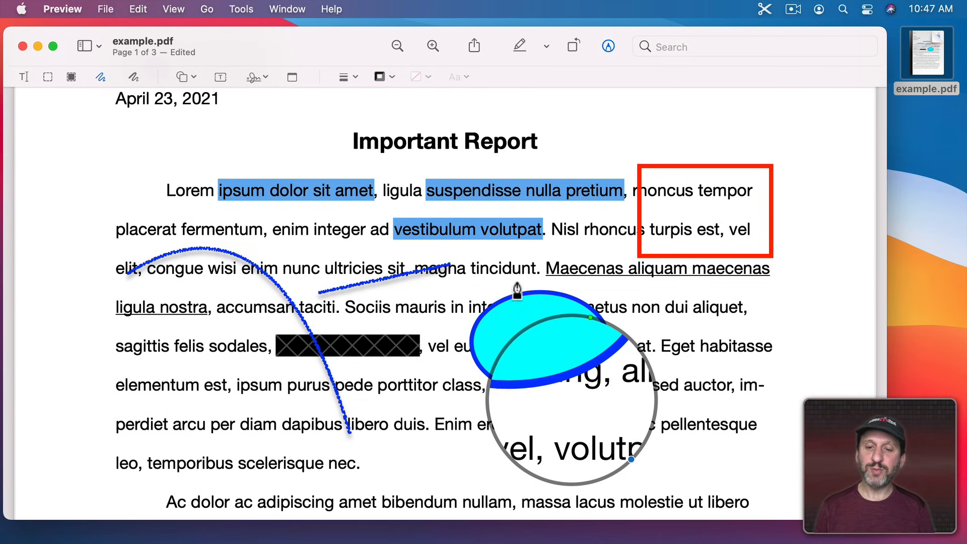
left_click_drag(562, 312, 207, 277)
mouse_move(230, 370)
left_mouse_down()
mouse_move(199, 334)
mouse_move(220, 361)
left_mouse_up()
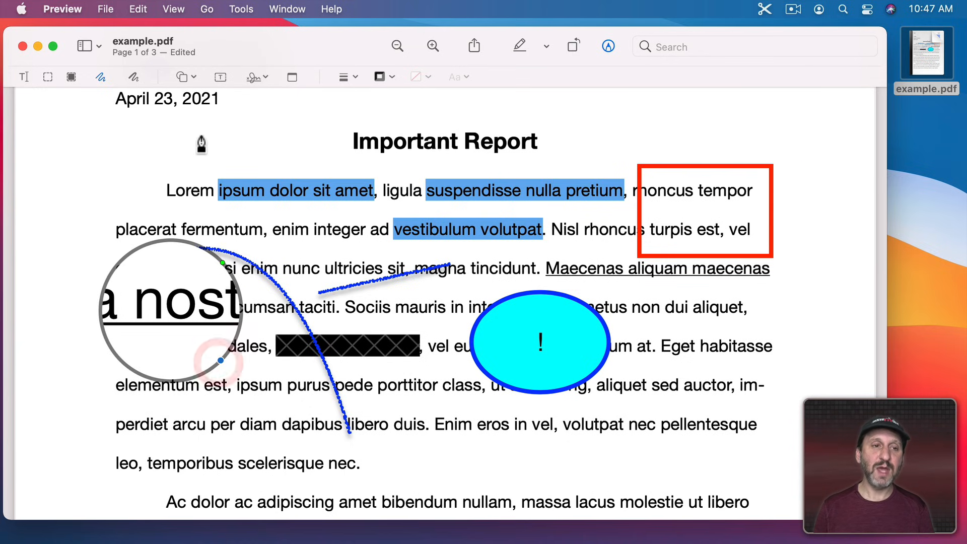
Insert a second magnifier loupe, move it over the first two lines of the opening paragraph, and delete it.
left_click(184, 76)
left_click(195, 198)
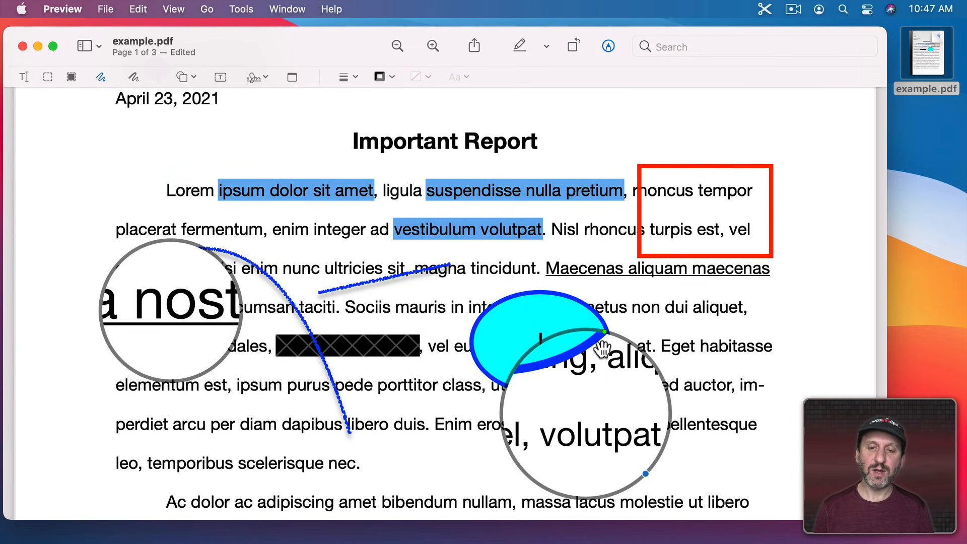
left_click_drag(594, 330, 379, 139)
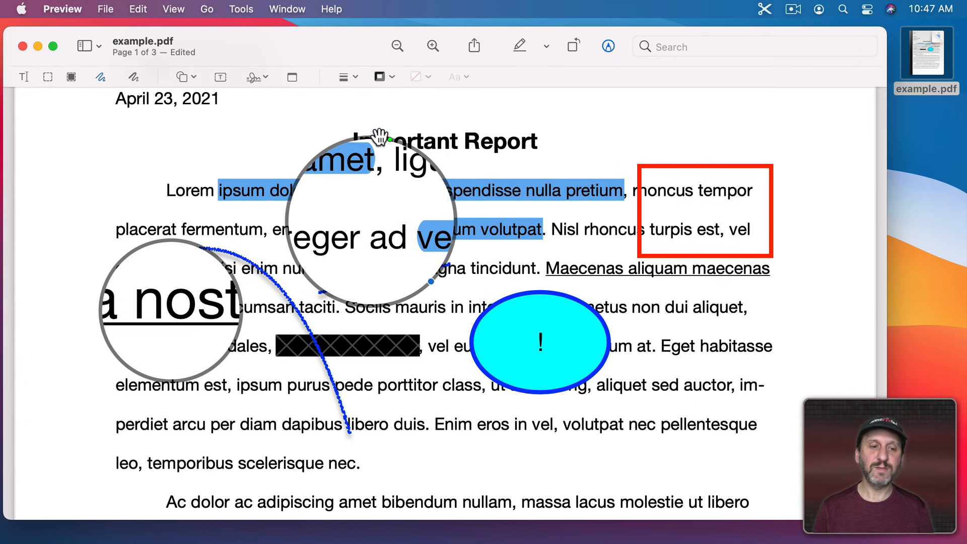
key("BackSpace")
Add a text box below the world map on page 2 and replace its placeholder with "Hello!".
scroll(309, 313, "down", 15)
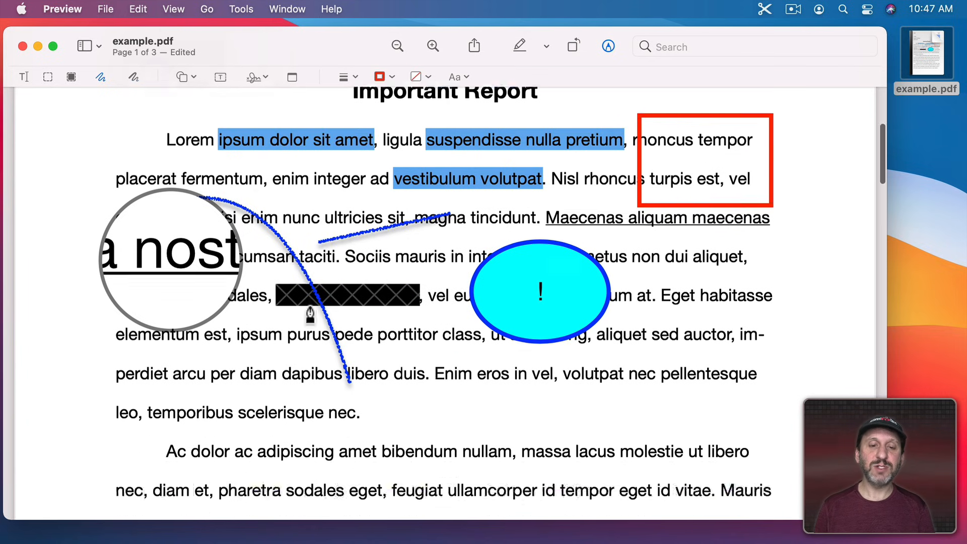
scroll(310, 315, "down", 10)
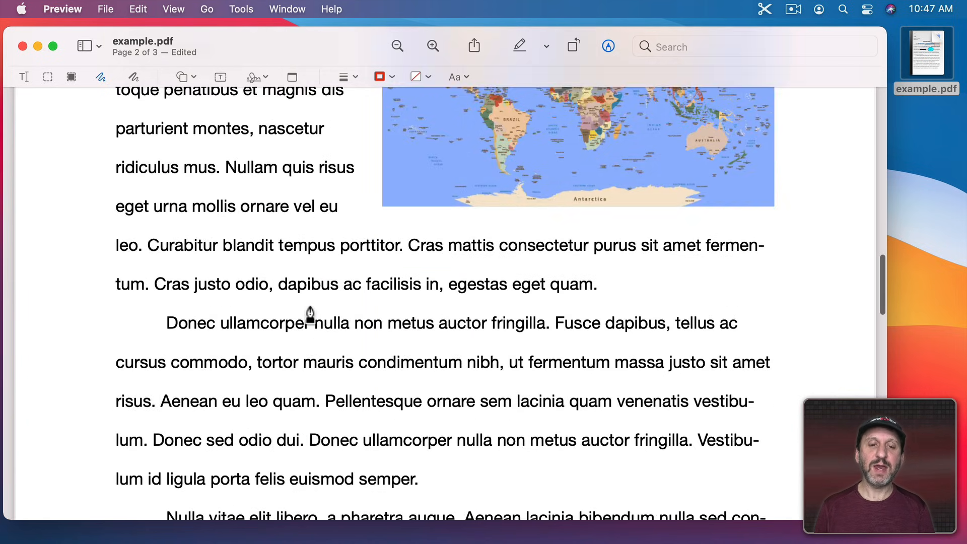
left_click(218, 78)
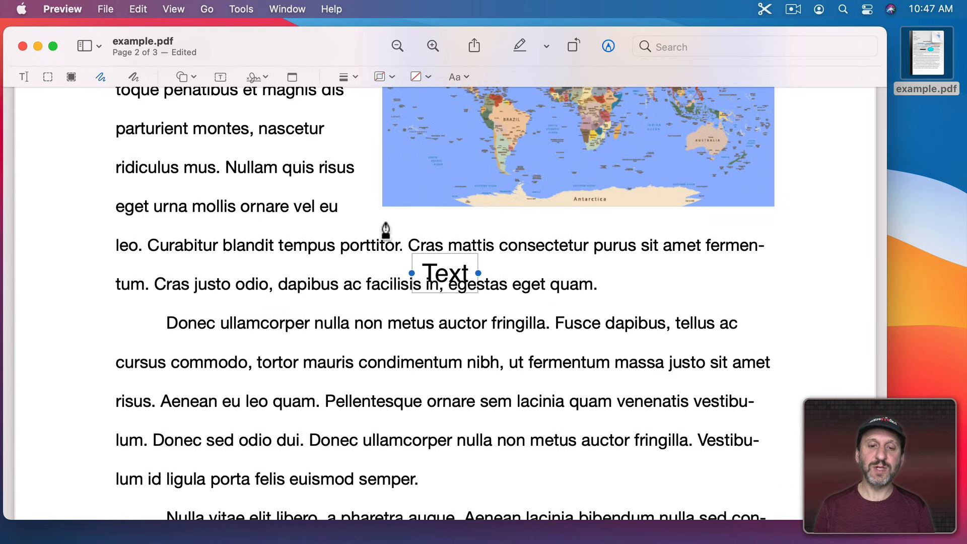
double_click(425, 273)
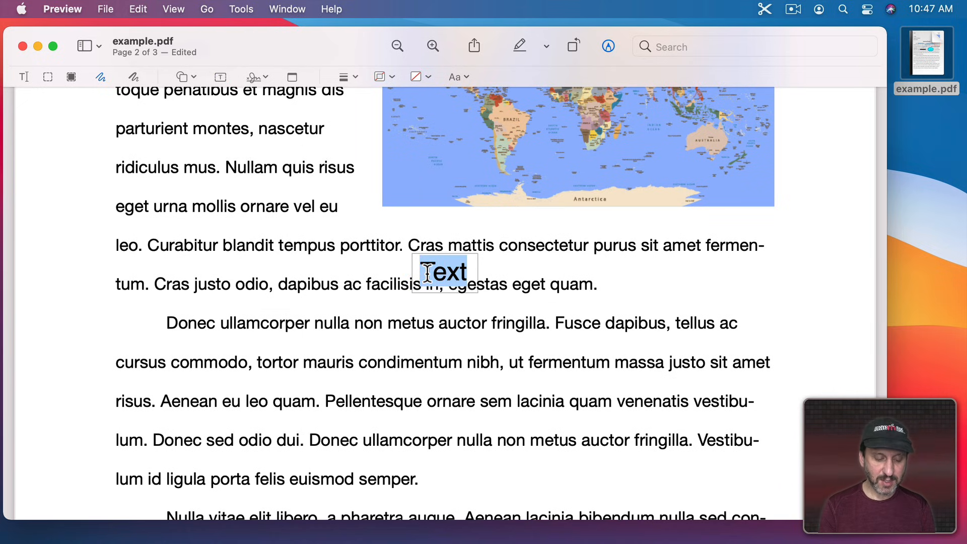
type("Hello!")
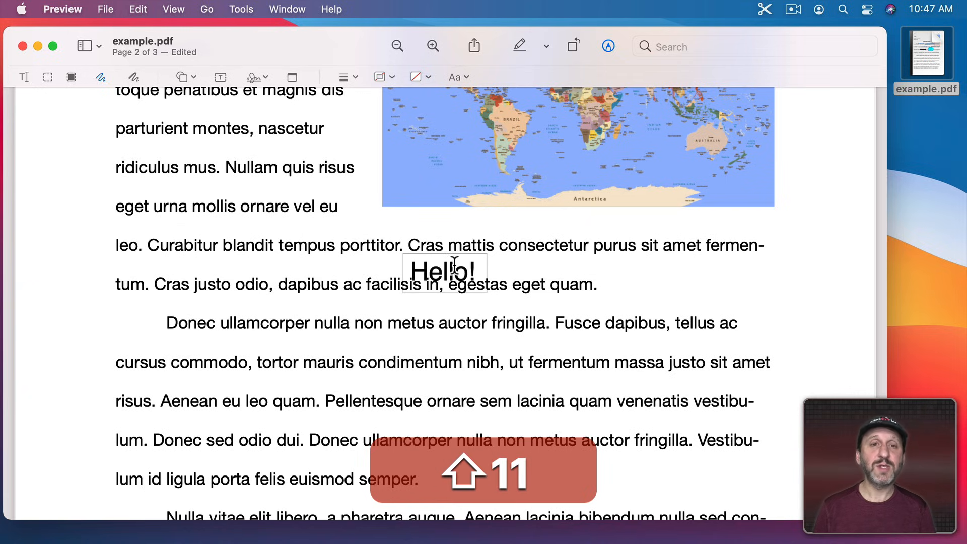
Format the whole "Hello!" text as 20 pt, bold and red.
key("super+a")
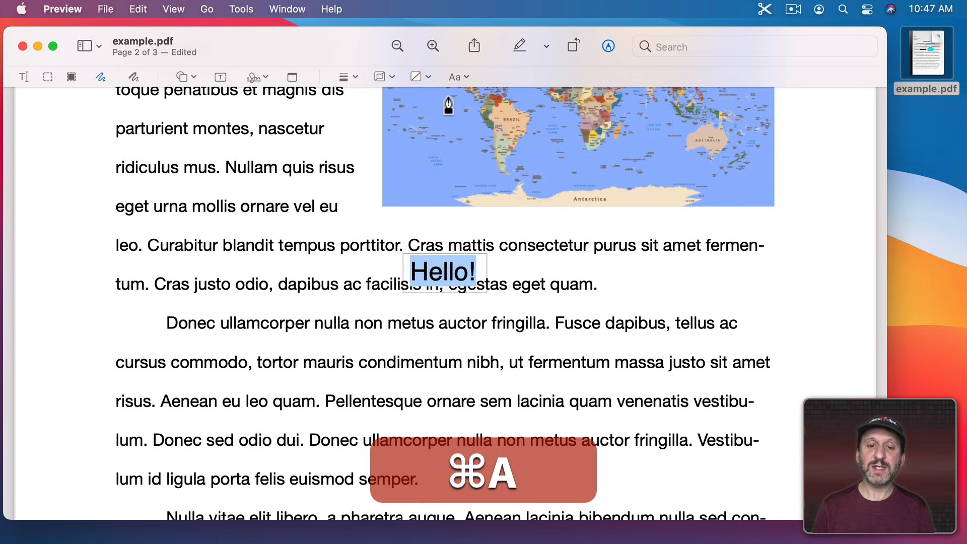
left_click(452, 77)
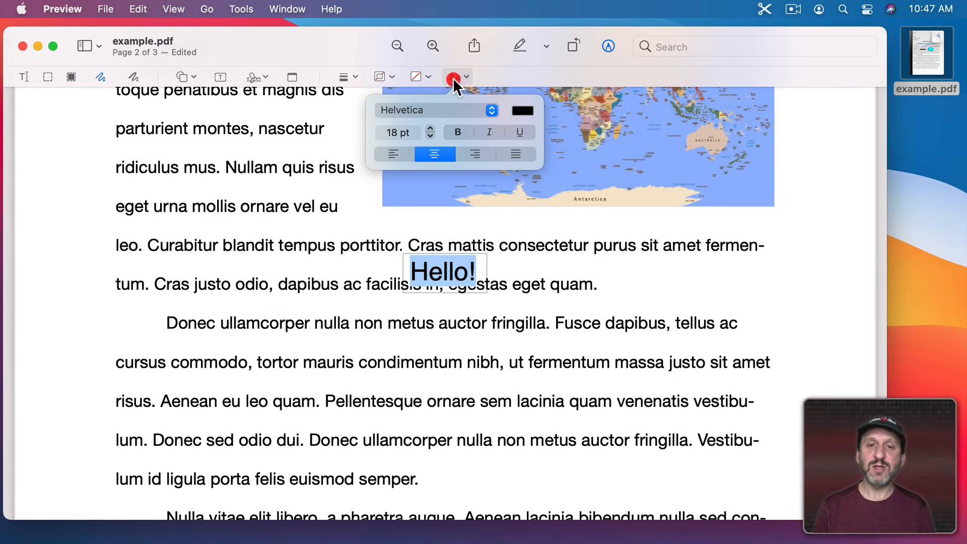
left_click(430, 128)
left_click(463, 132)
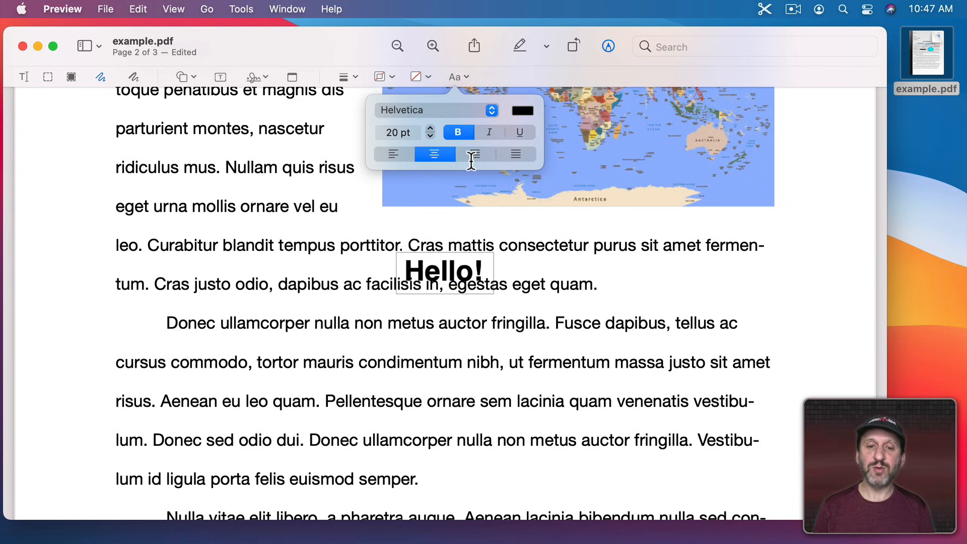
left_click(523, 111)
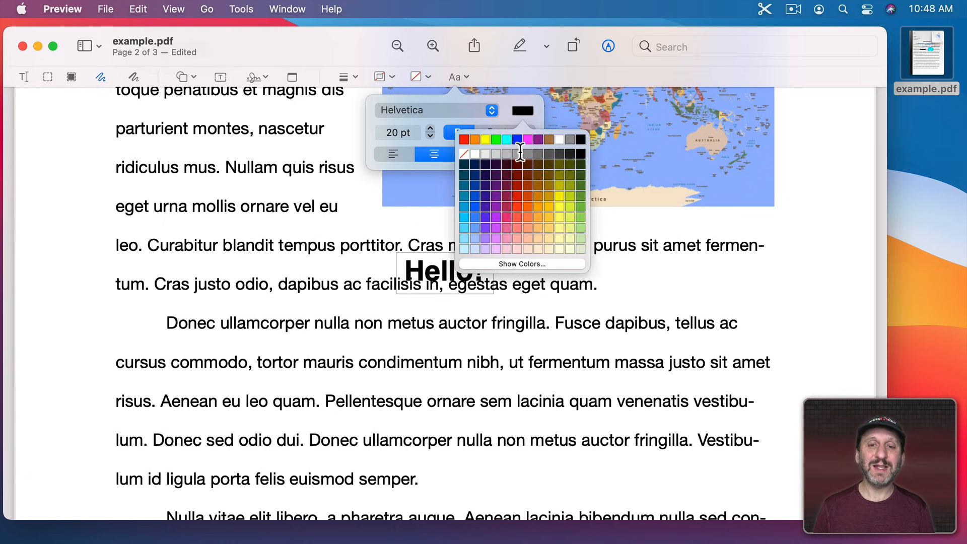
left_click(464, 137)
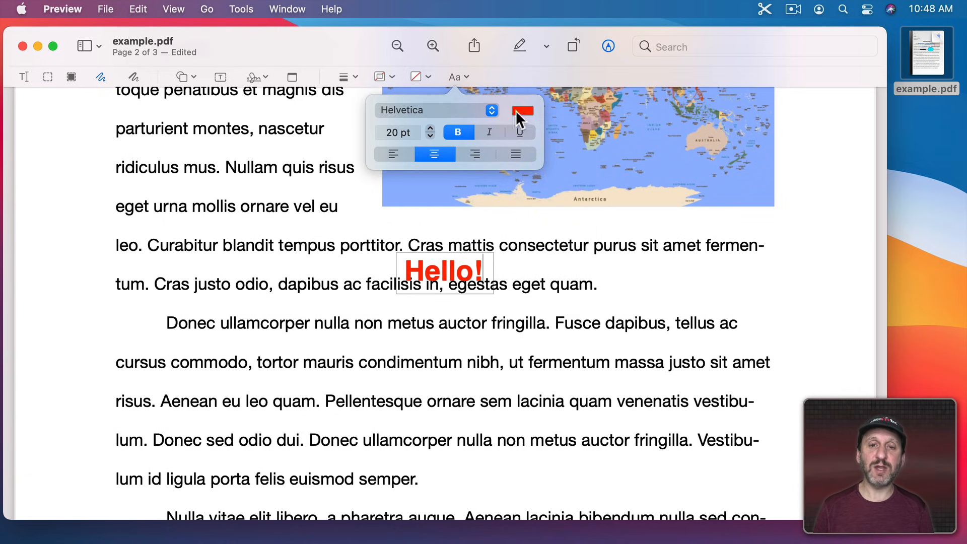
left_click(455, 75)
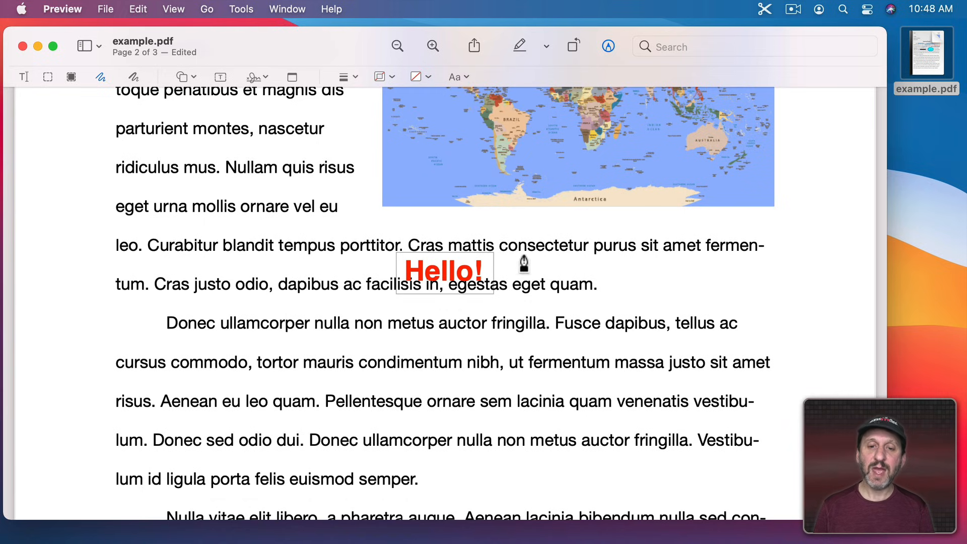
Move the "Hello!" text box into the blank space after "egestas eget quam." and tilt it slightly.
left_click(535, 267)
left_click(435, 270)
left_click_drag(435, 270, 660, 283)
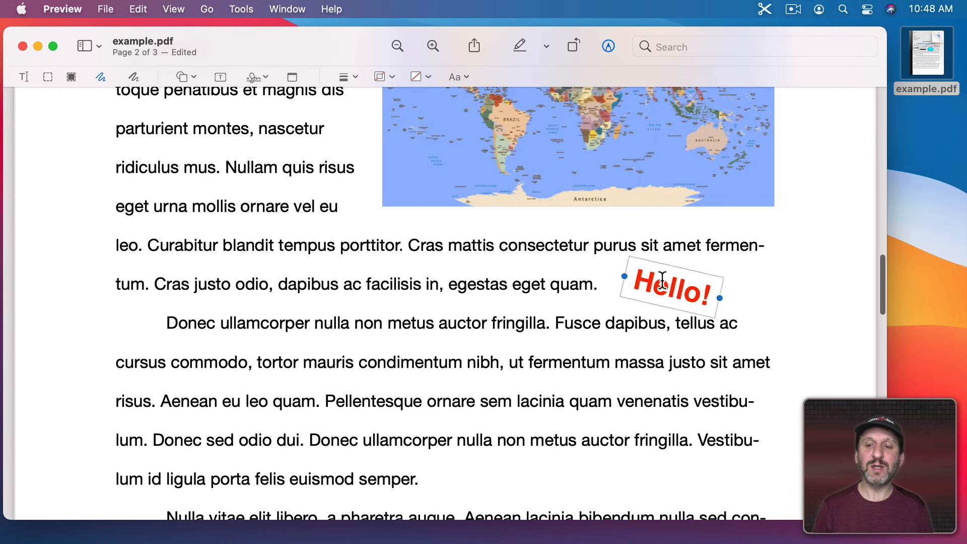
Insert the first saved signature, shrink it, and place it in the left margin beside "Donec ullamcorper".
left_click(258, 75)
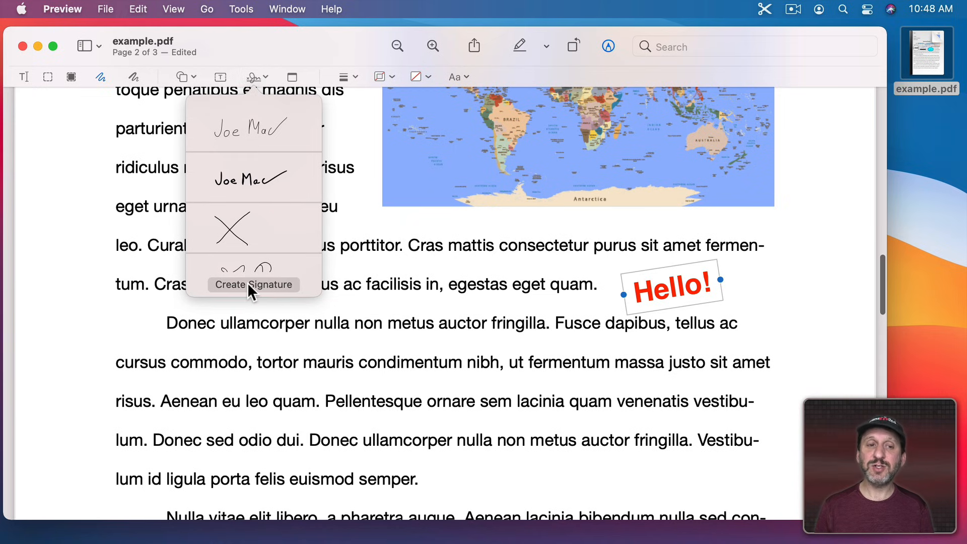
left_click(237, 125)
mouse_move(536, 359)
left_mouse_down()
mouse_move(336, 262)
mouse_move(261, 256)
left_mouse_up()
mouse_move(210, 237)
left_mouse_down()
mouse_move(187, 328)
mouse_move(132, 313)
mouse_move(115, 319)
left_mouse_up()
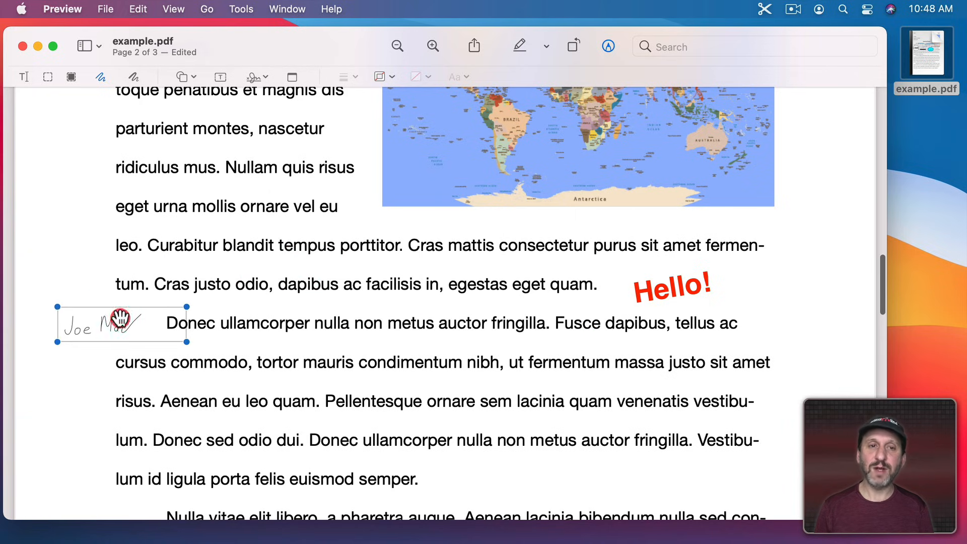
Add a sticky note containing "Hello!" to page 2 and close the note.
left_click(291, 76)
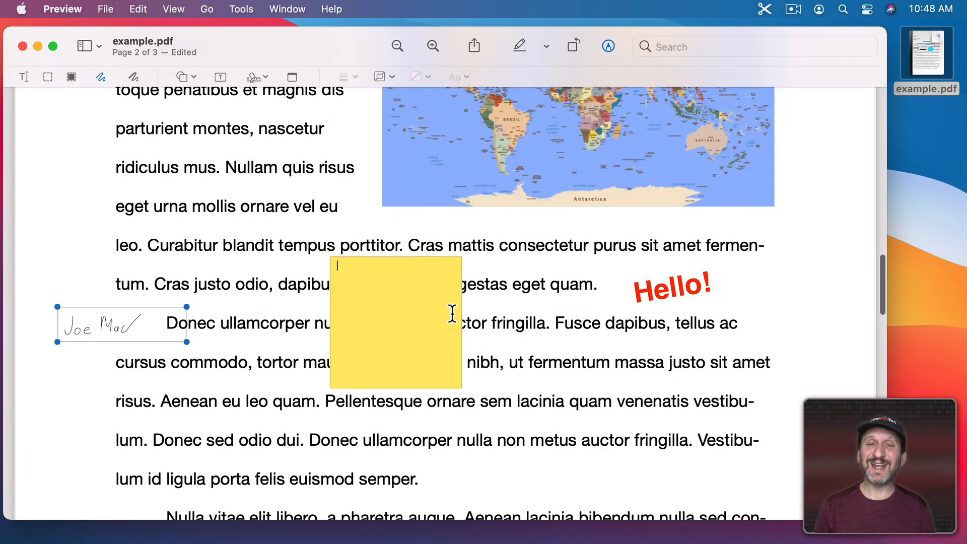
type("Hello!")
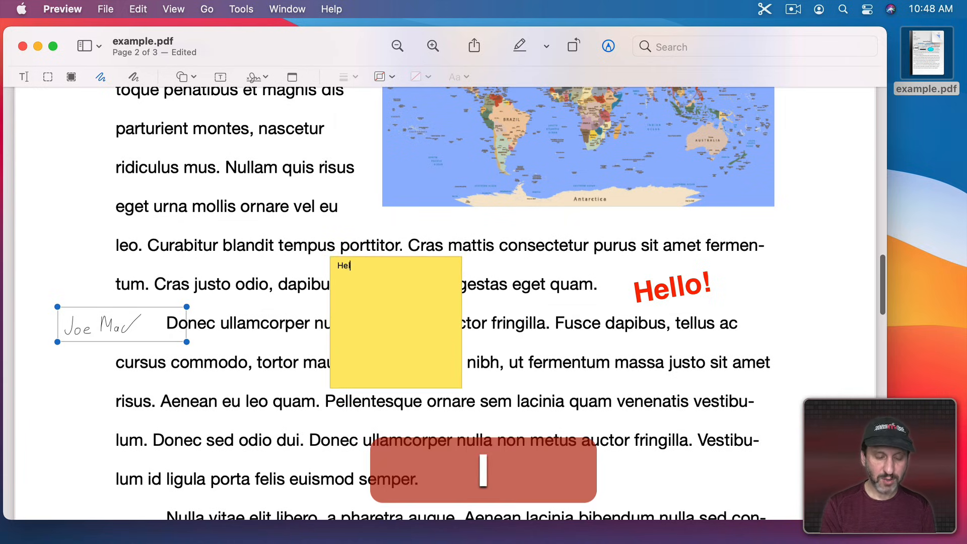
left_click(528, 285)
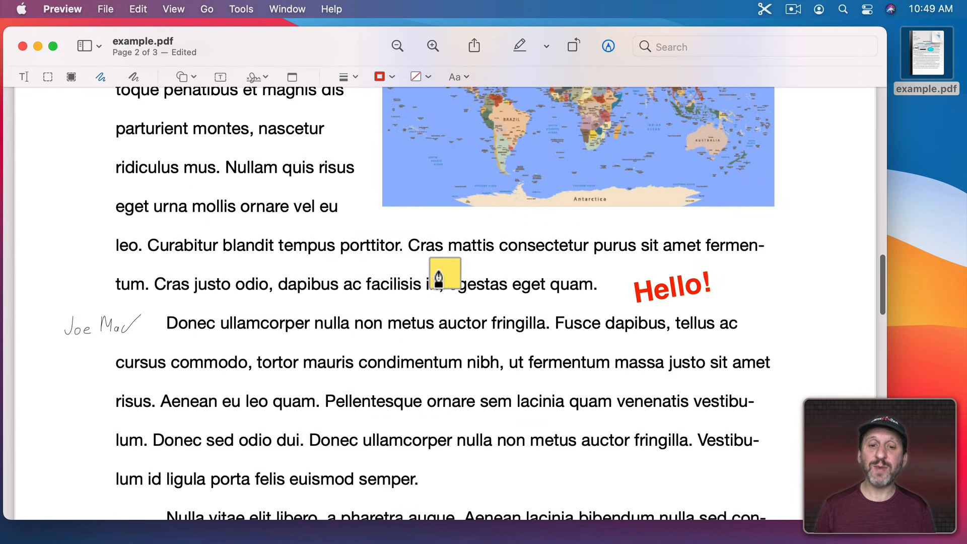
Switch to text selection and move the sticky note into the left margin beside "ridiculus mus".
mouse_move(438, 278)
left_click(22, 77)
left_click_drag(443, 268, 97, 165)
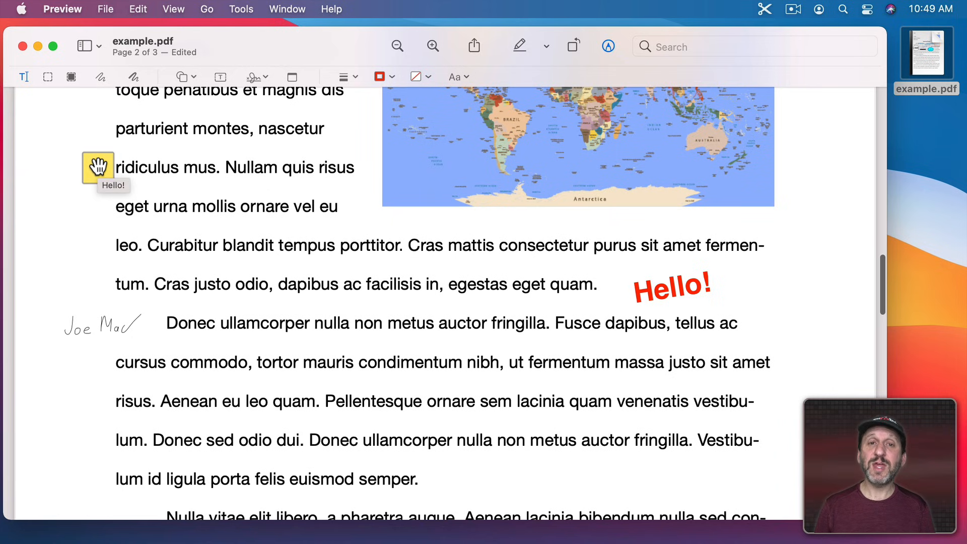
Return to page 1 and show the document's Highlights and Notes in the sidebar.
scroll(193, 166, "up", 20)
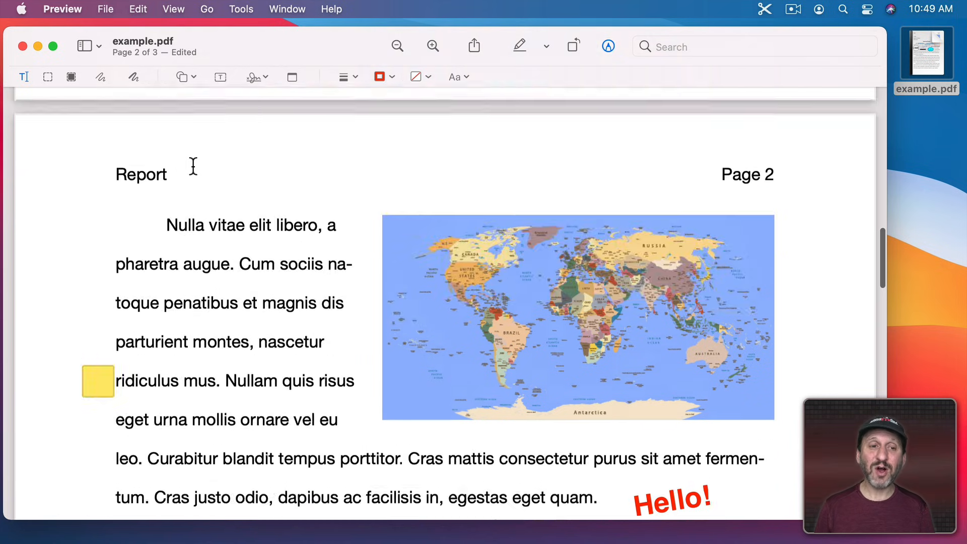
scroll(454, 216, "down", 5)
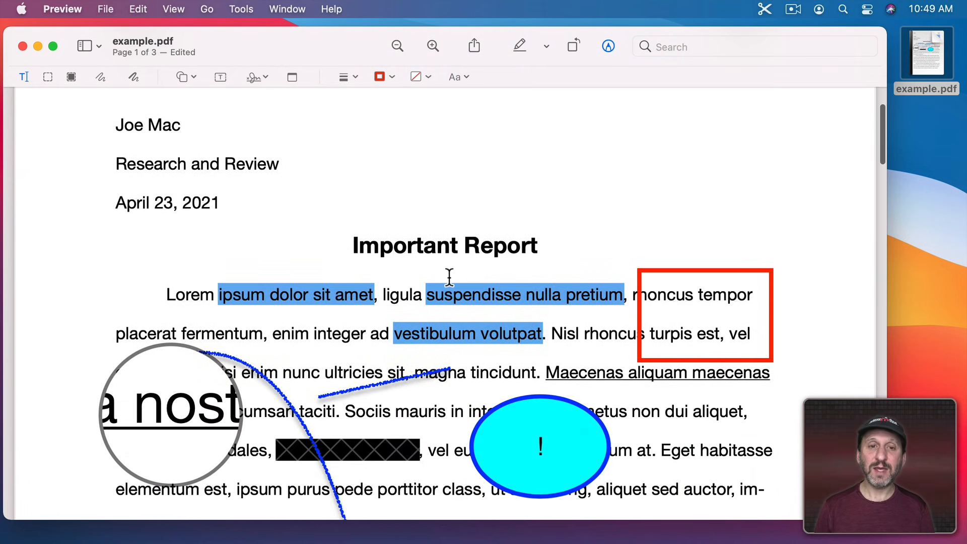
left_click(86, 47)
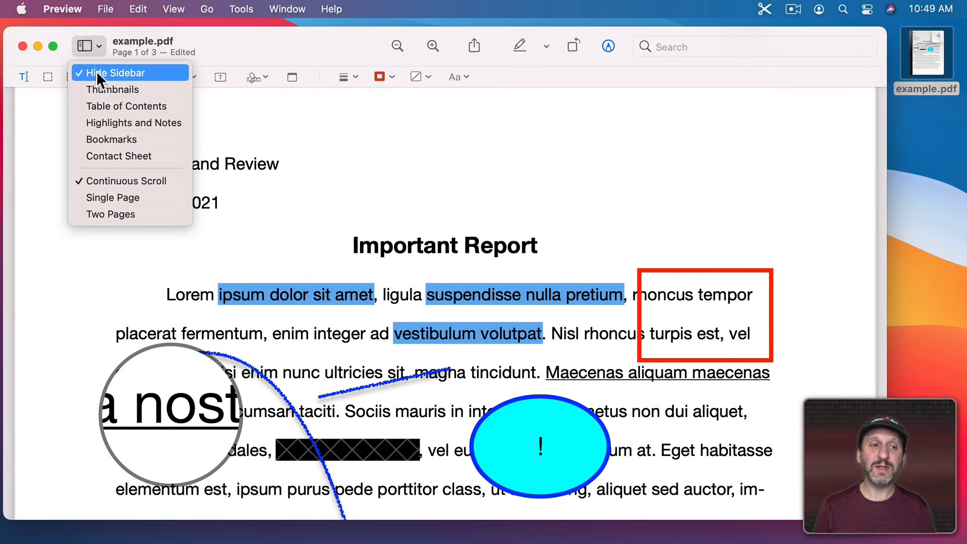
left_click(101, 123)
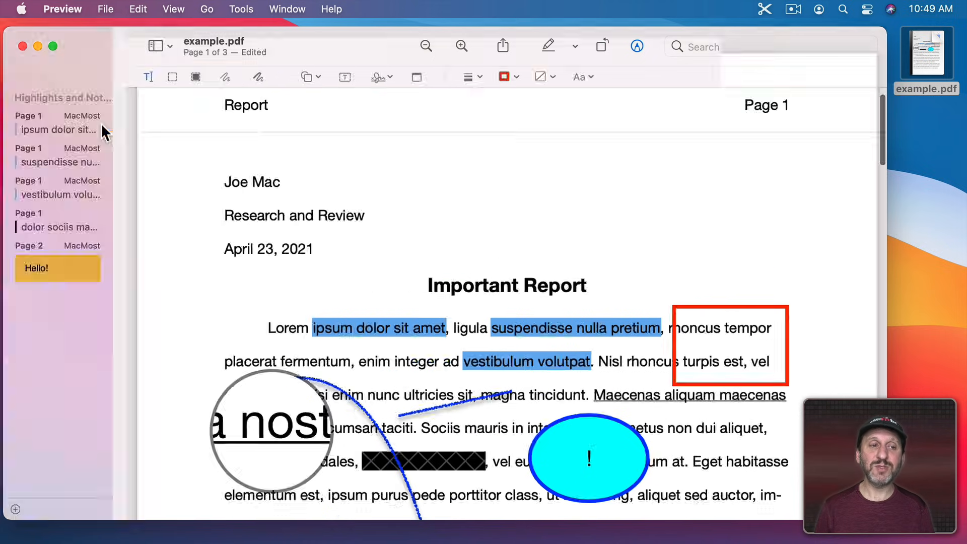
Go through the three page 1 highlights and the redaction entry in the Highlights and Notes list.
left_click(32, 130)
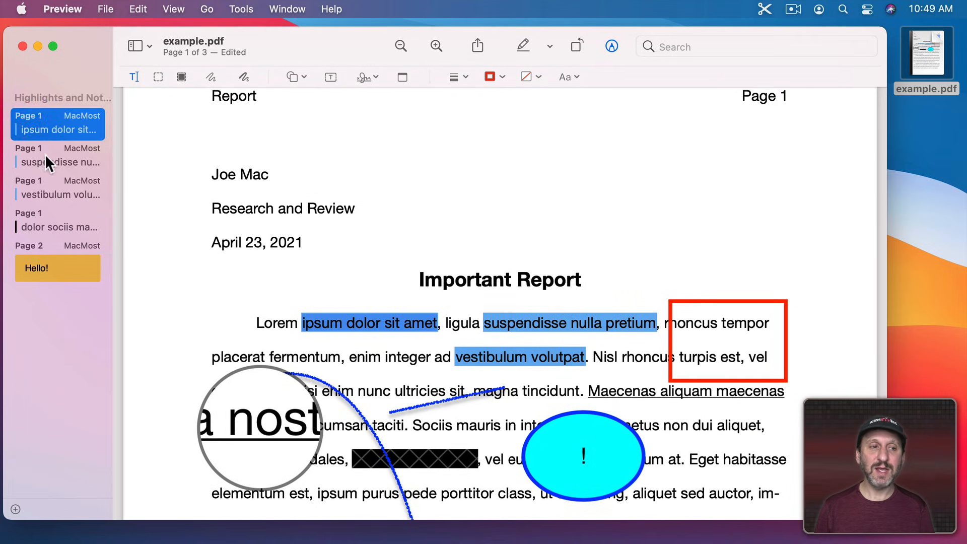
left_click(46, 158)
left_click(49, 191)
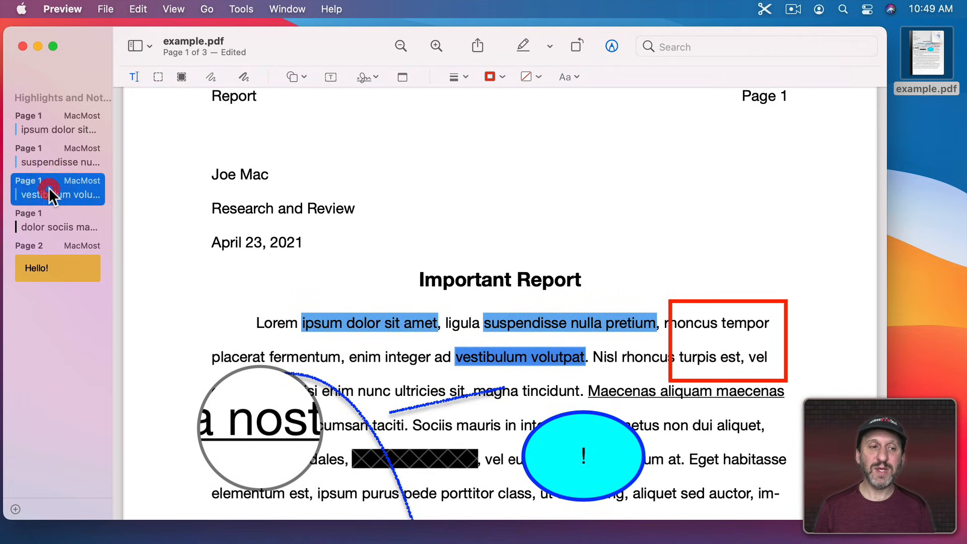
left_click(43, 223)
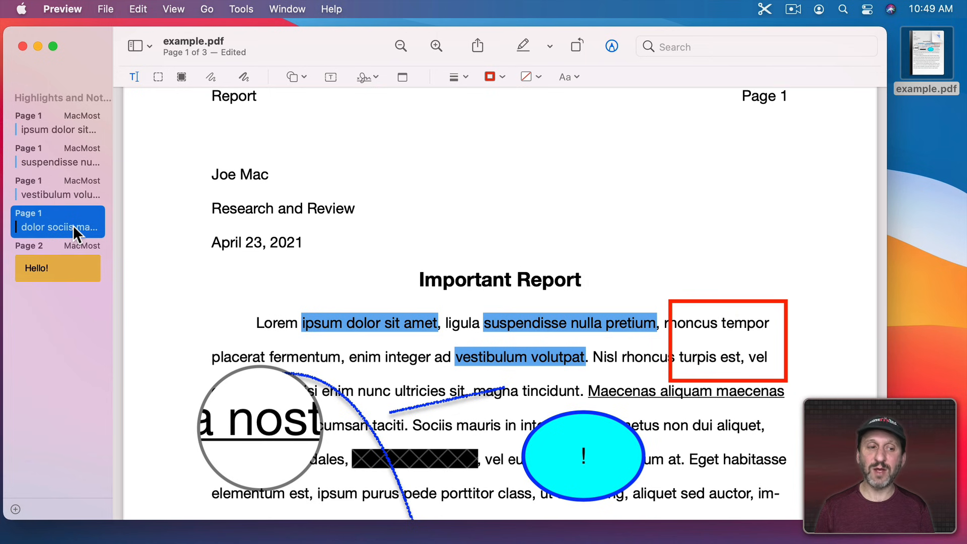
Open the sticky note beside "ridiculus mus" on page 2 and compare it with its entry in the notes list.
scroll(447, 341, "down", 15)
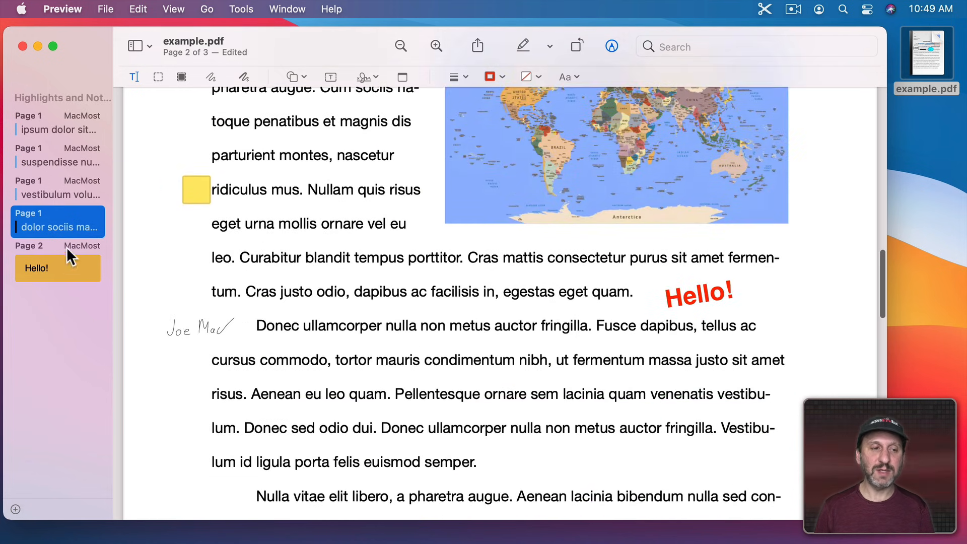
left_click(196, 187)
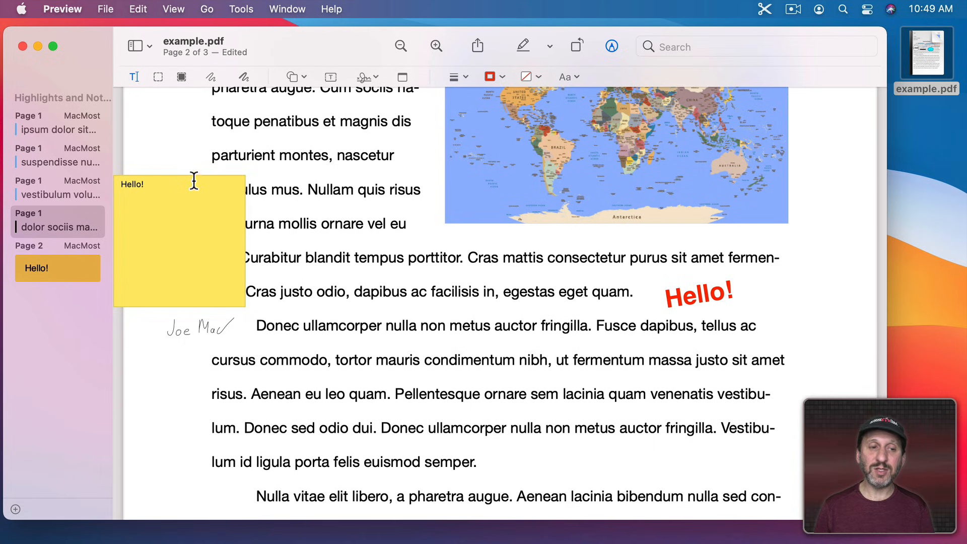
left_click(39, 274)
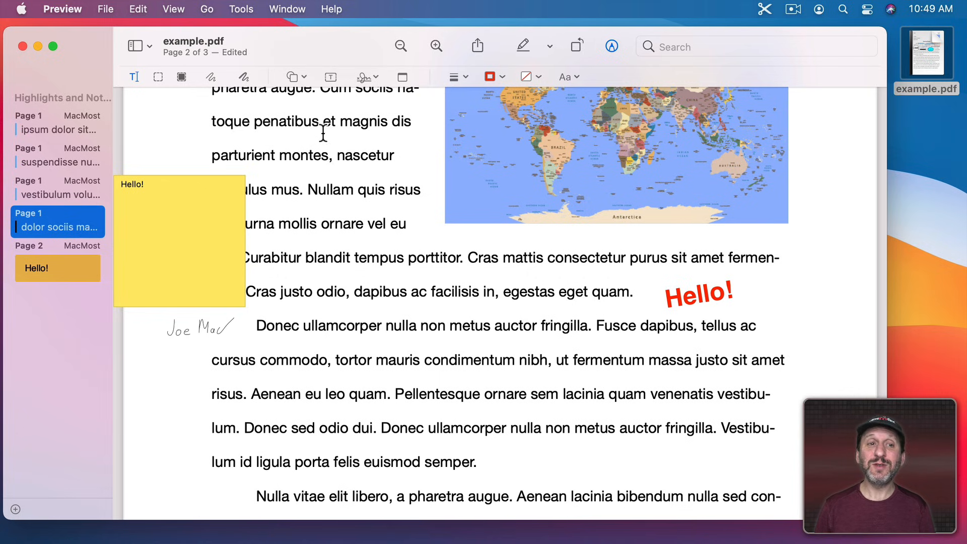
Look over the available Annotate commands, hide the Markup toolbar, and try adding a note without it.
left_click(241, 9)
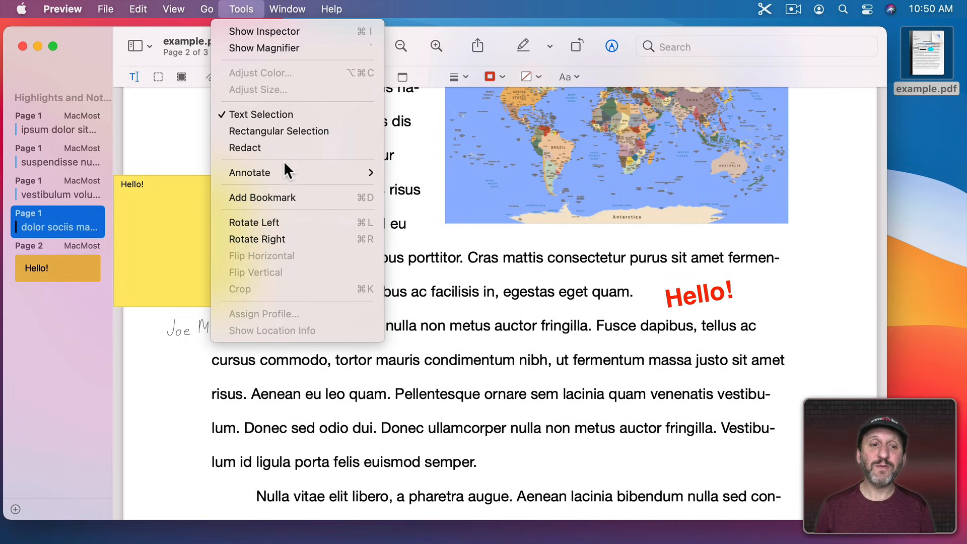
mouse_move(283, 172)
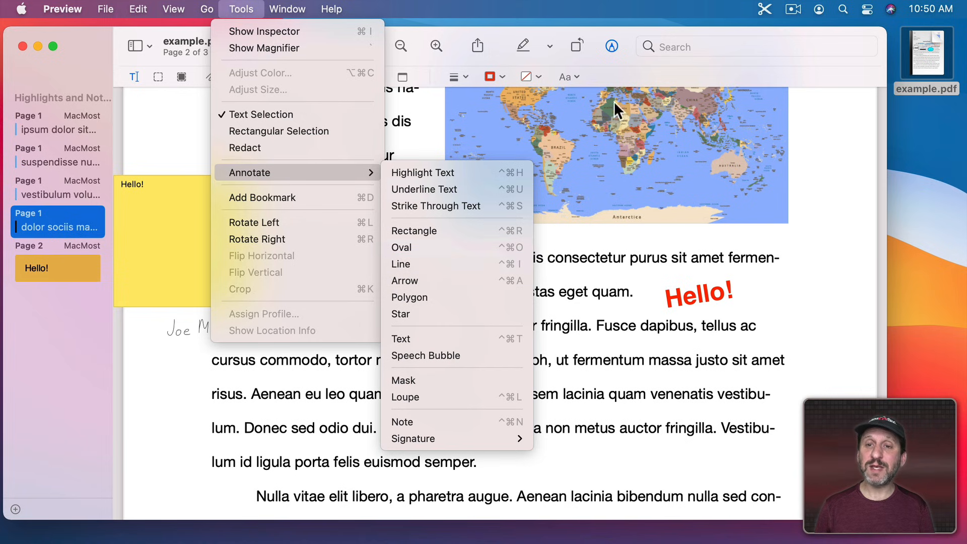
left_click(620, 58)
left_click(612, 44)
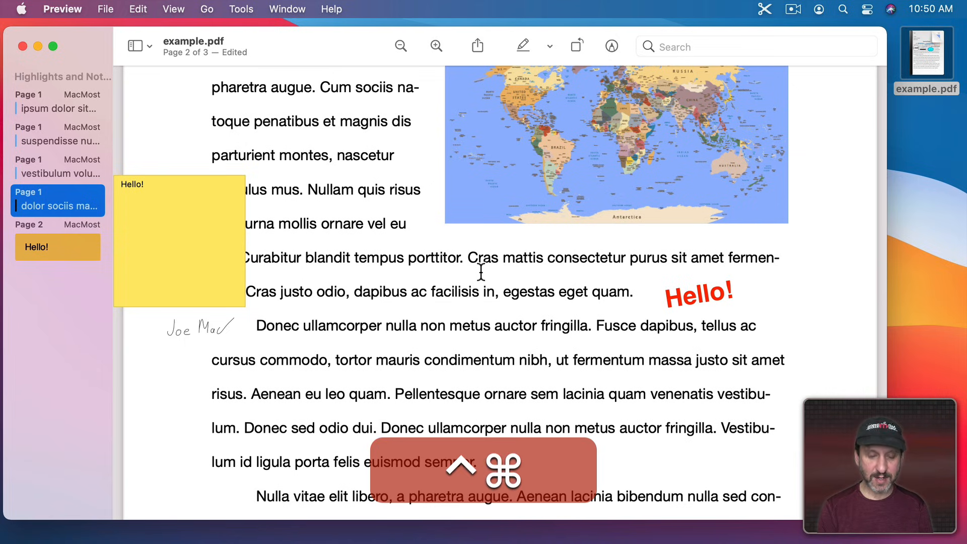
key("ctrl+super+n")
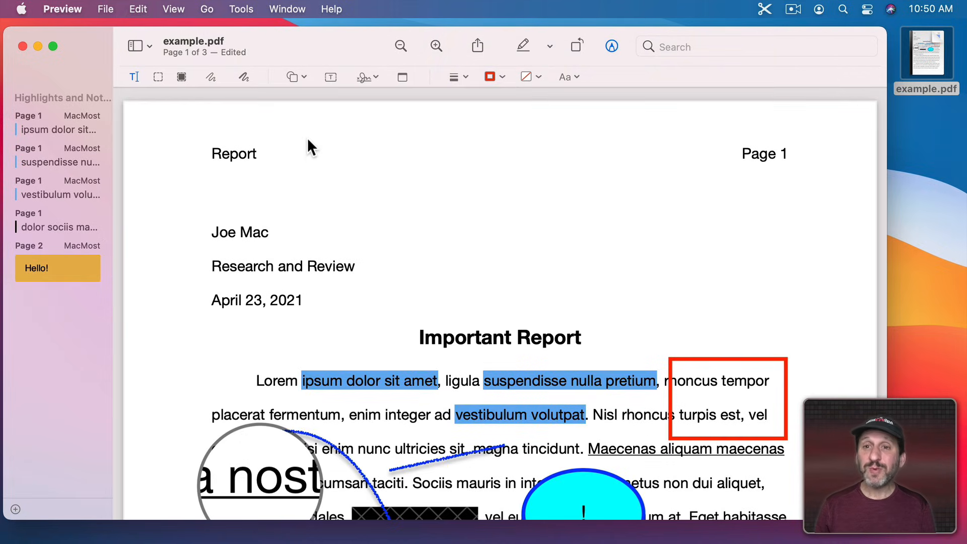
Save the annotated example.pdf, close its window, and reopen the file from the desktop.
left_click(105, 10)
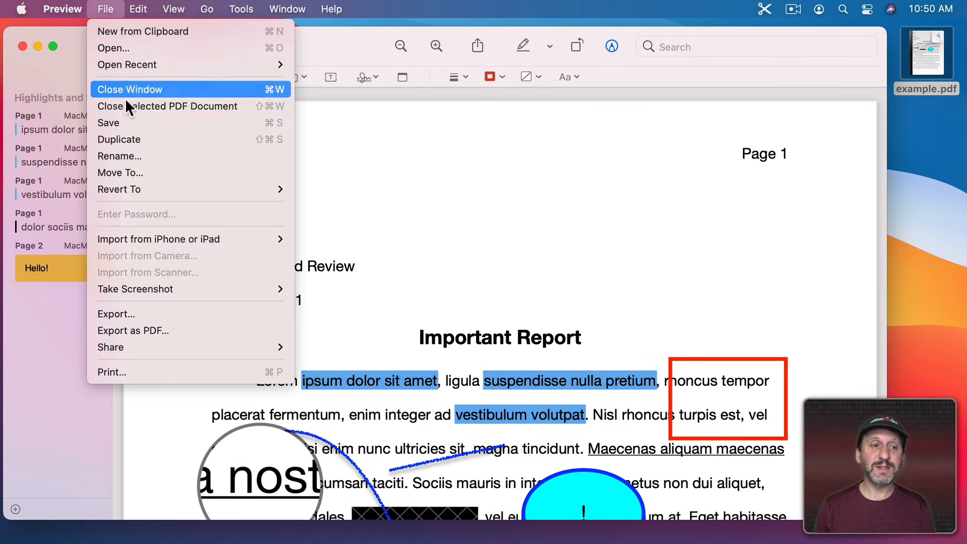
left_click(127, 121)
left_click(23, 46)
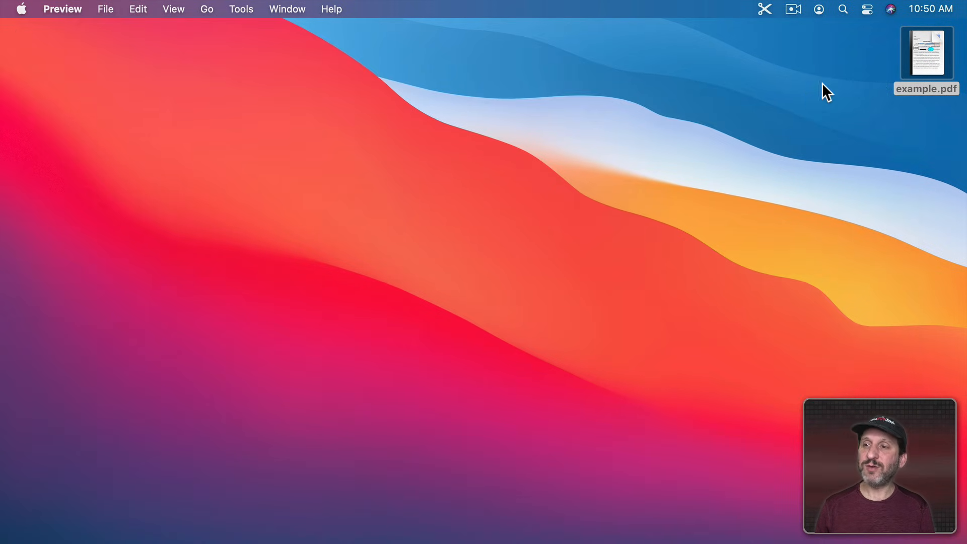
double_click(920, 41)
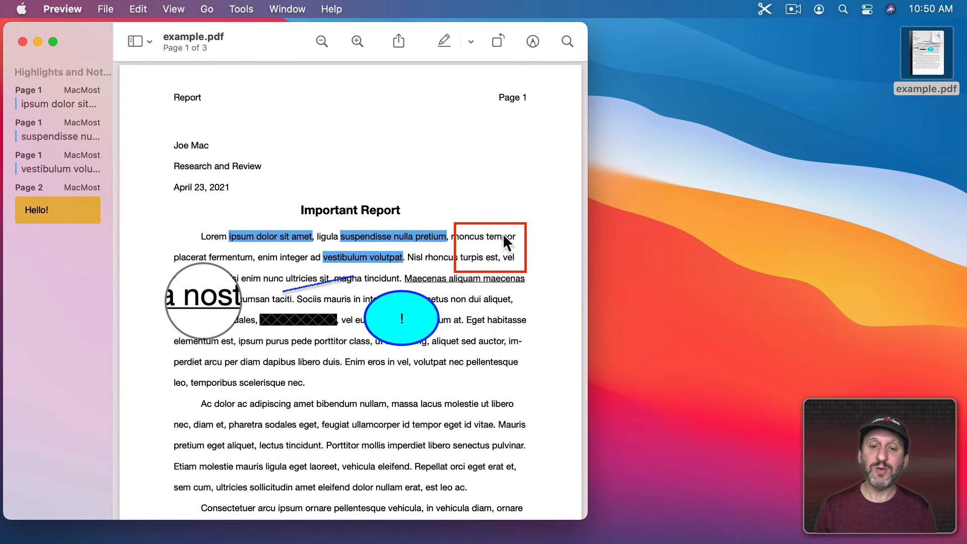
Shift the red rectangle slightly down and right, and the loupe slightly left, then check whether the redacted area can be selected.
left_click_drag(476, 224, 480, 229)
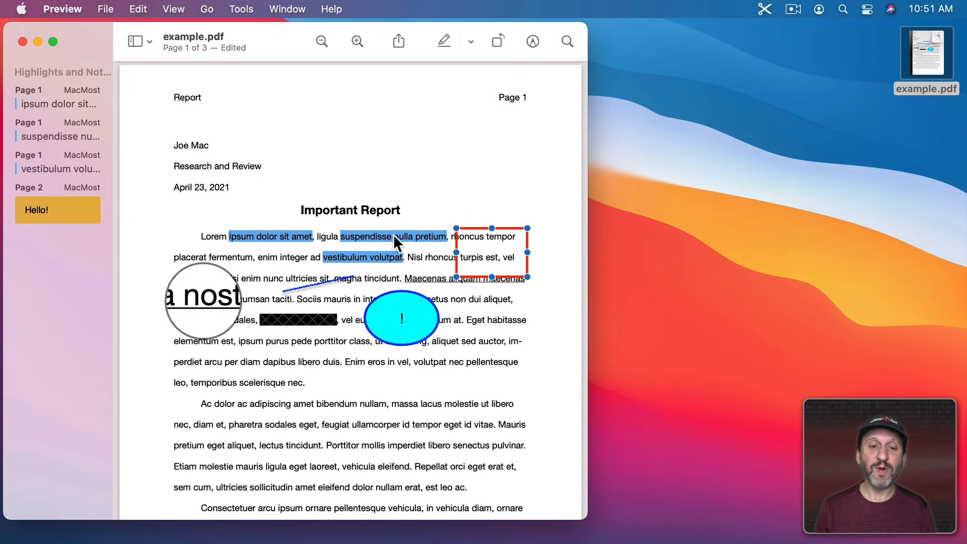
left_click(213, 285)
left_click_drag(214, 285, 211, 284)
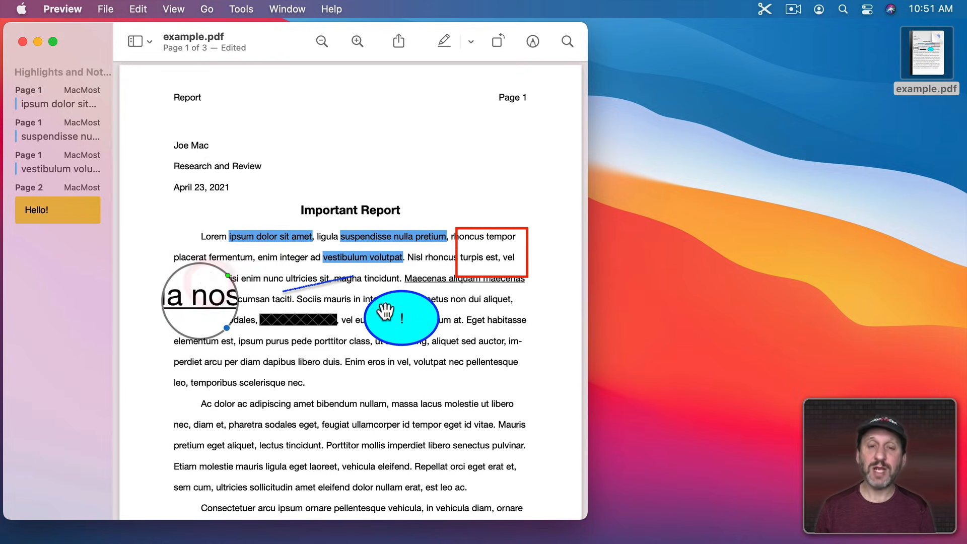
left_click(292, 318)
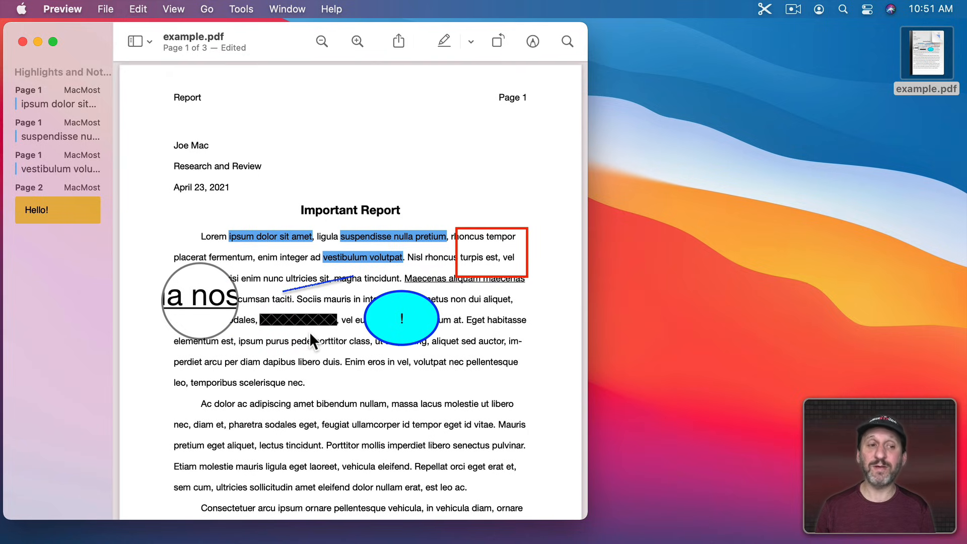
Open the sticky note on page 2 to read it, close it, and return to page 1.
scroll(309, 331, "down", 10)
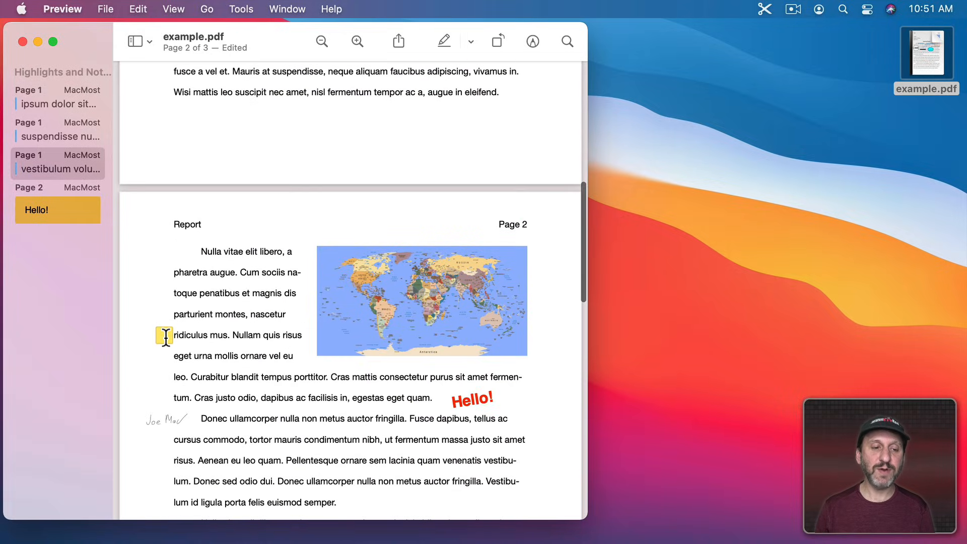
left_click(166, 337)
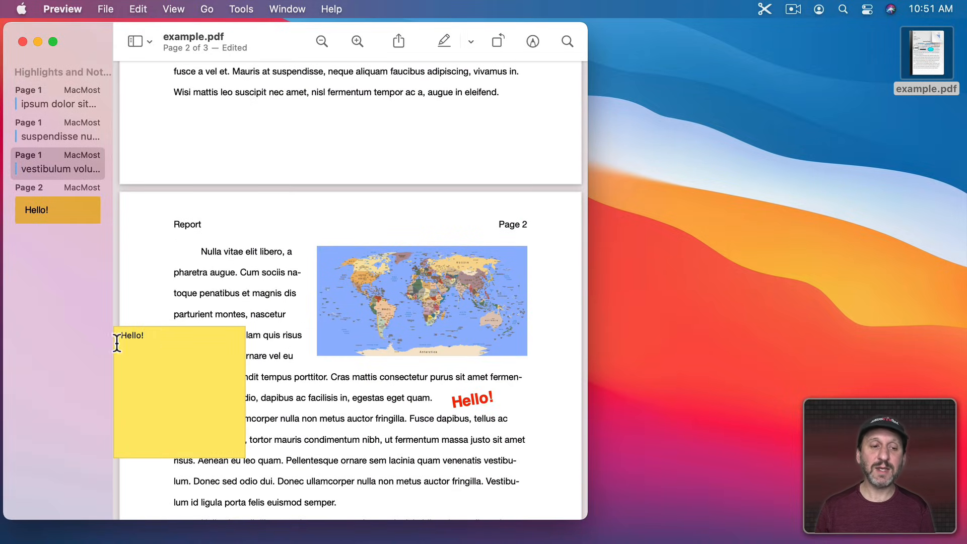
left_click(254, 321)
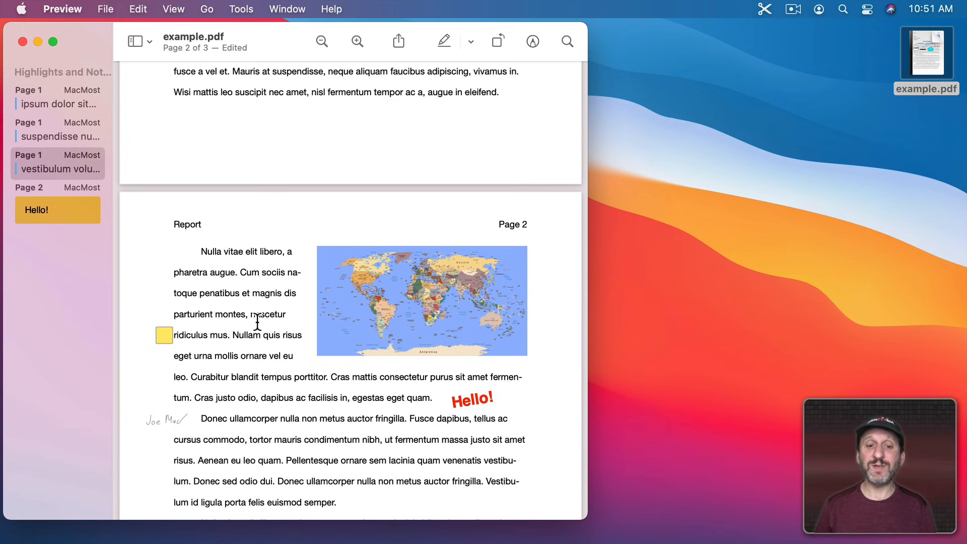
scroll(322, 171, "up", 15)
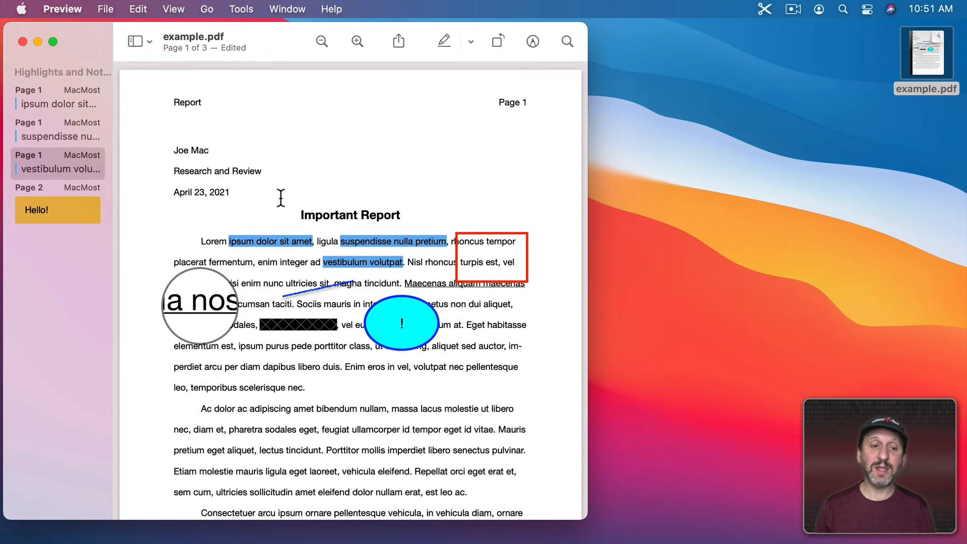
Delete the cyan oval and remove the highlight from "ipsum dolor sit amet" on page 1.
left_click(408, 309)
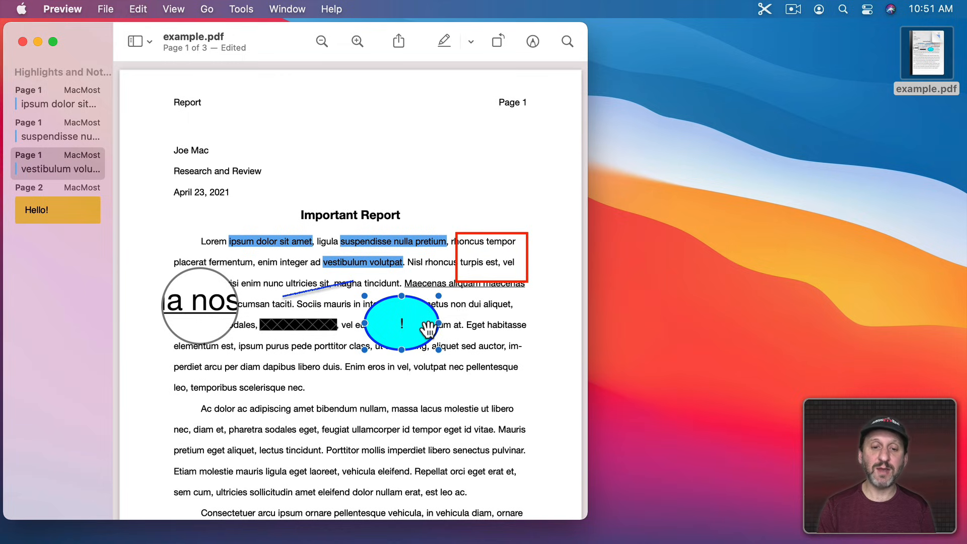
key("BackSpace")
left_click_drag(236, 240, 311, 241)
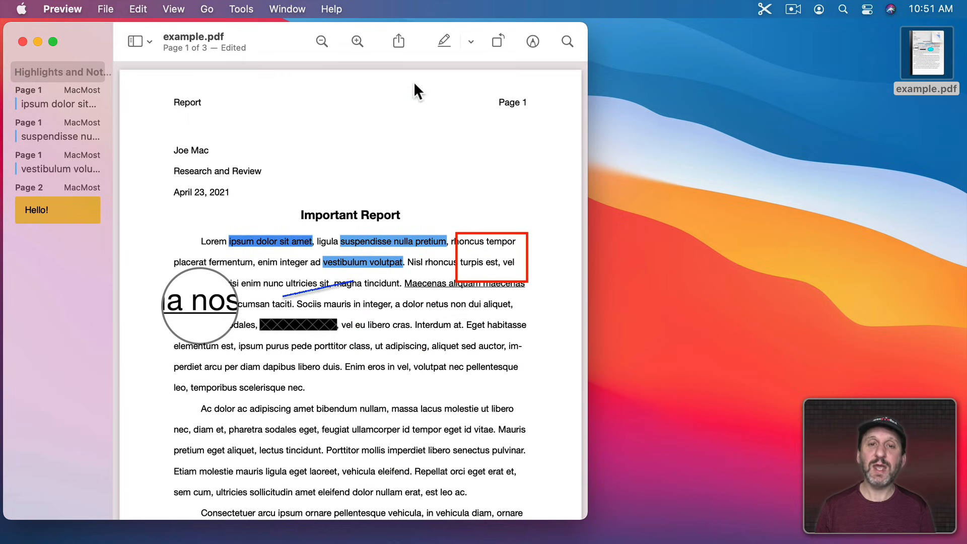
left_click(440, 42)
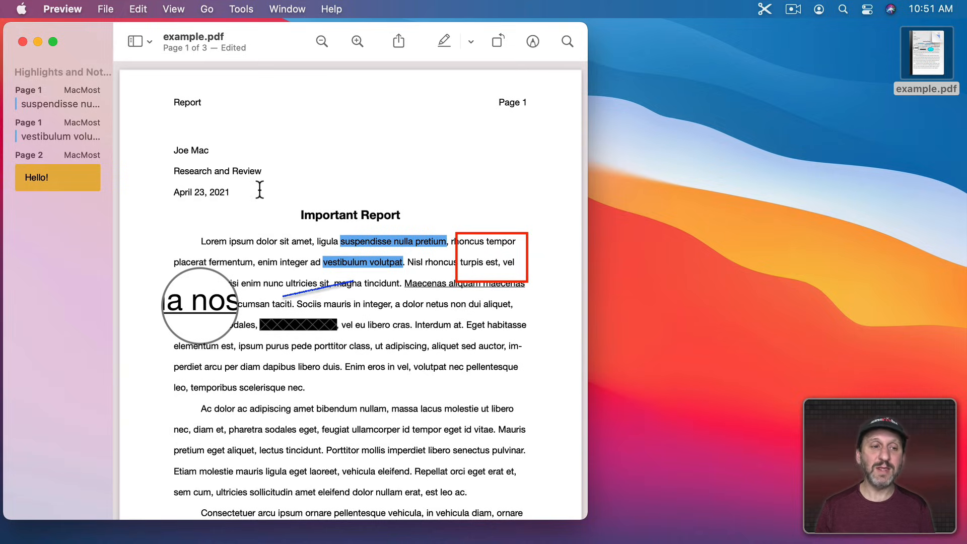
Save the changes to example.pdf and close the document.
key("super+s")
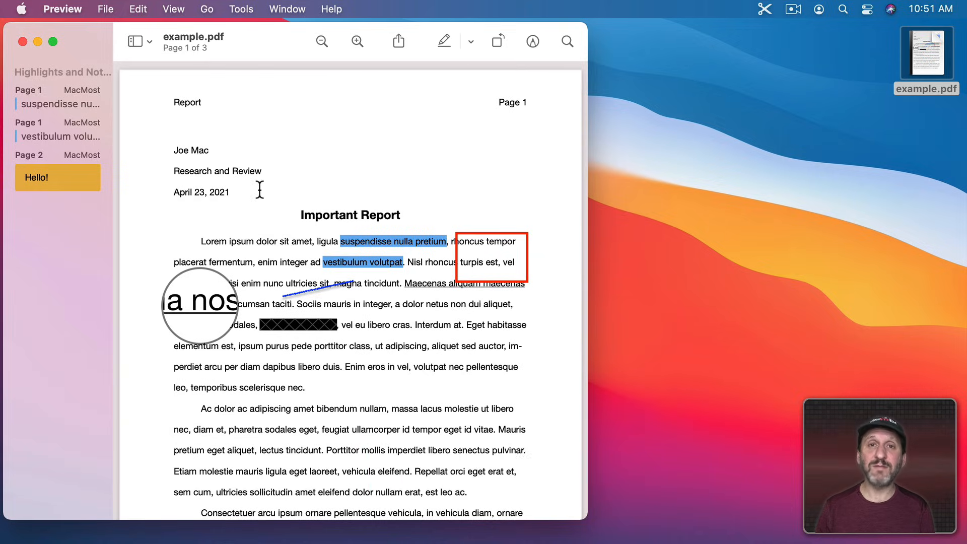
key("super+w")
Open example.pdf in Safari and examine the annotations on pages 1 and 2.
left_click_drag(922, 66, 117, 519)
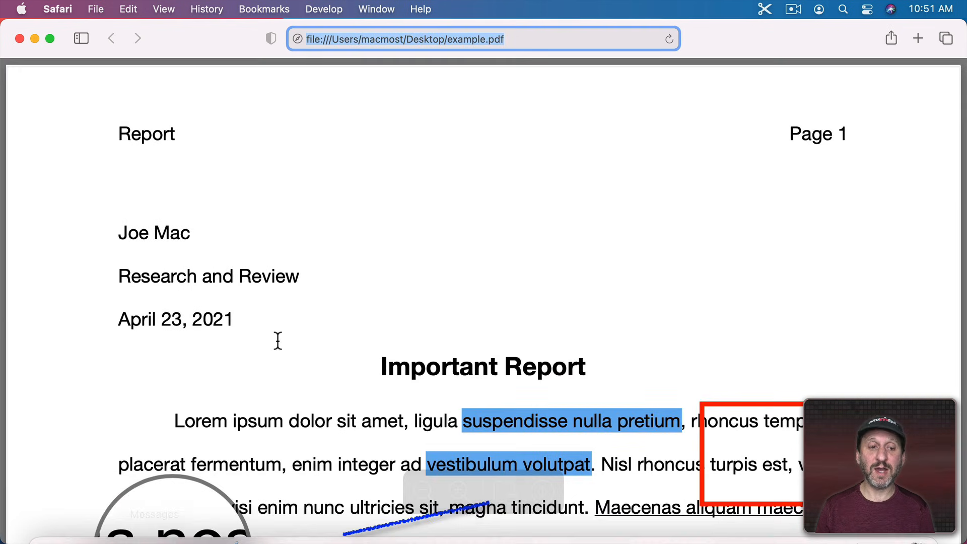
scroll(280, 310, "down", 7)
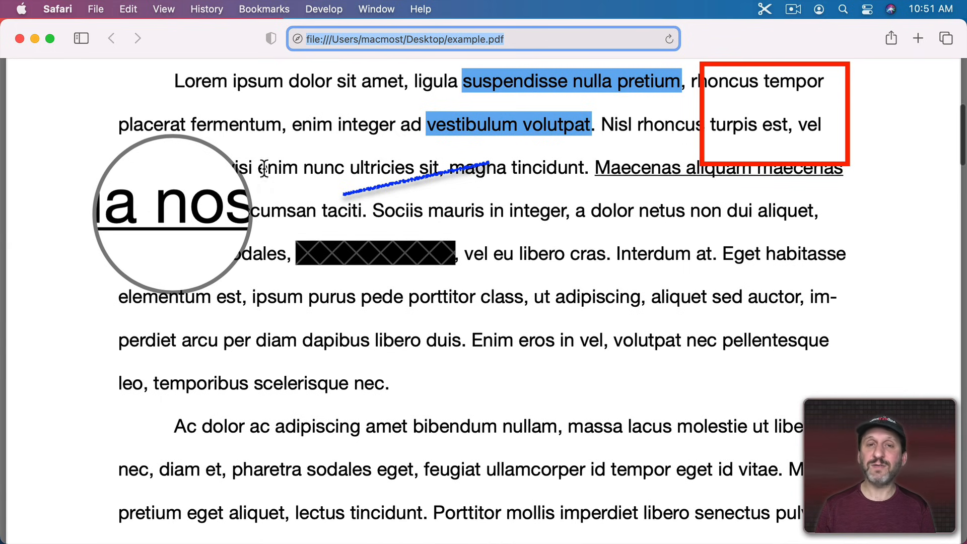
scroll(310, 283, "down", 15)
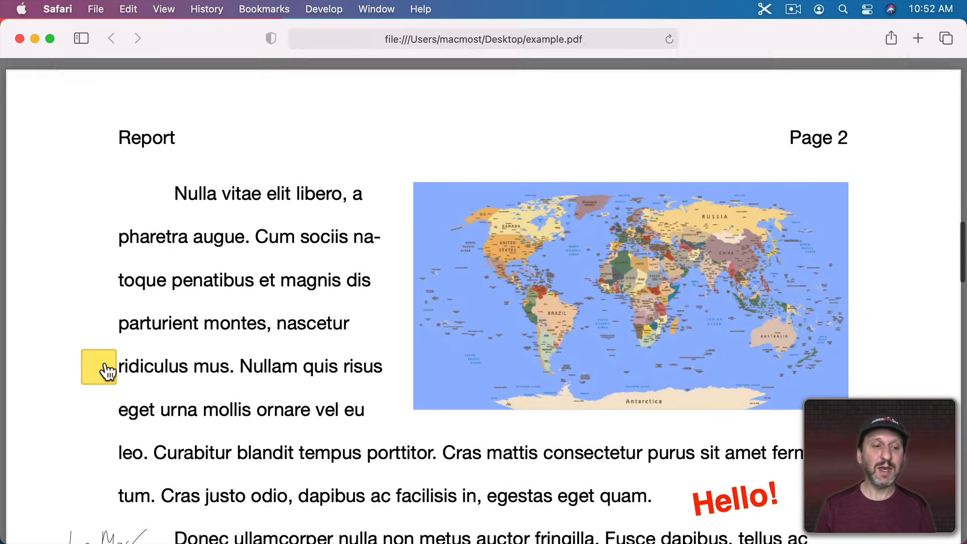
scroll(104, 371, "down", 1)
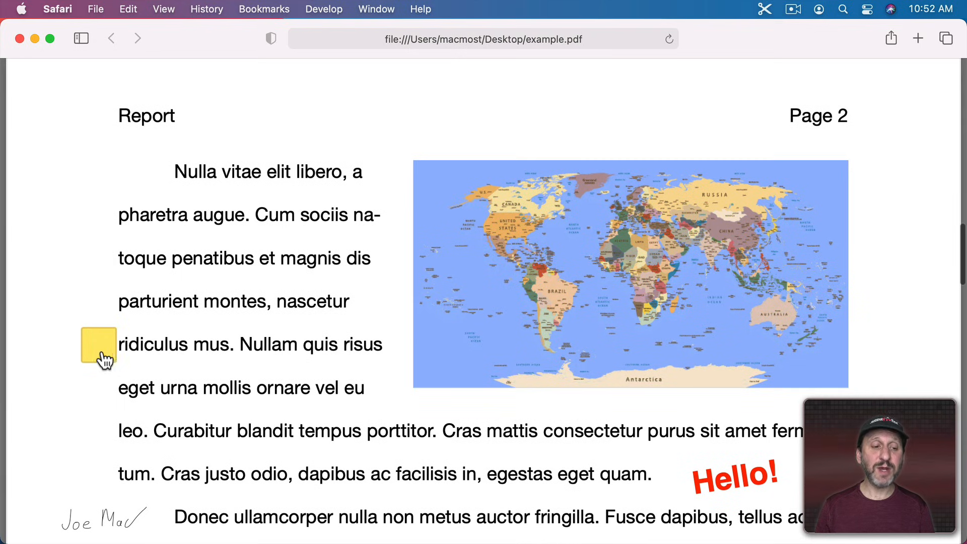
Check the PDF's viewing and opening options in Safari, dismiss them, return to page 1, and close the window.
right_click(245, 214)
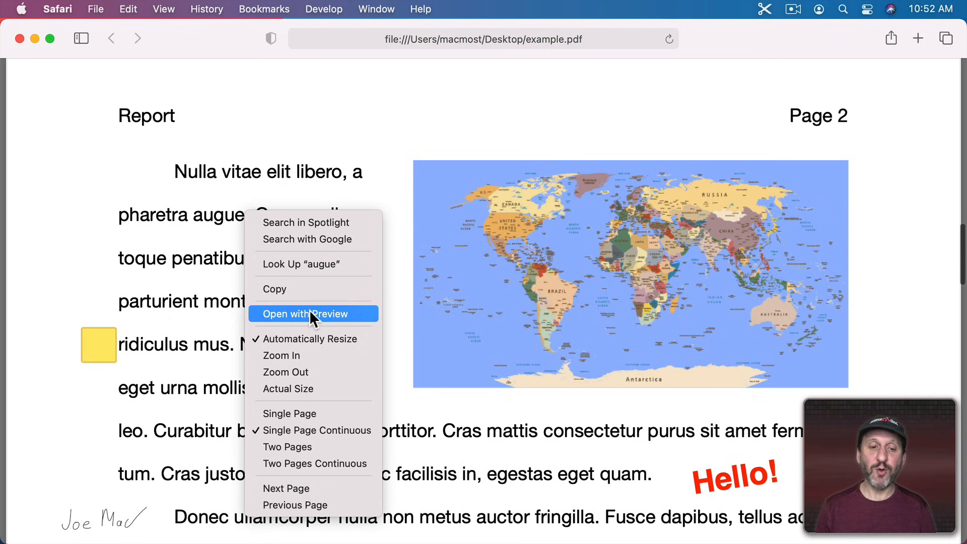
left_click(162, 177)
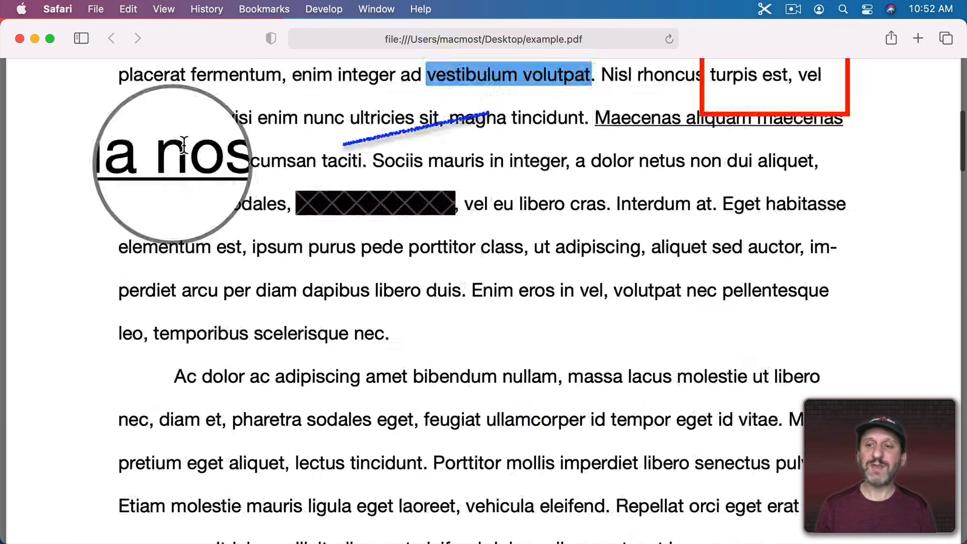
scroll(184, 146, "up", 8)
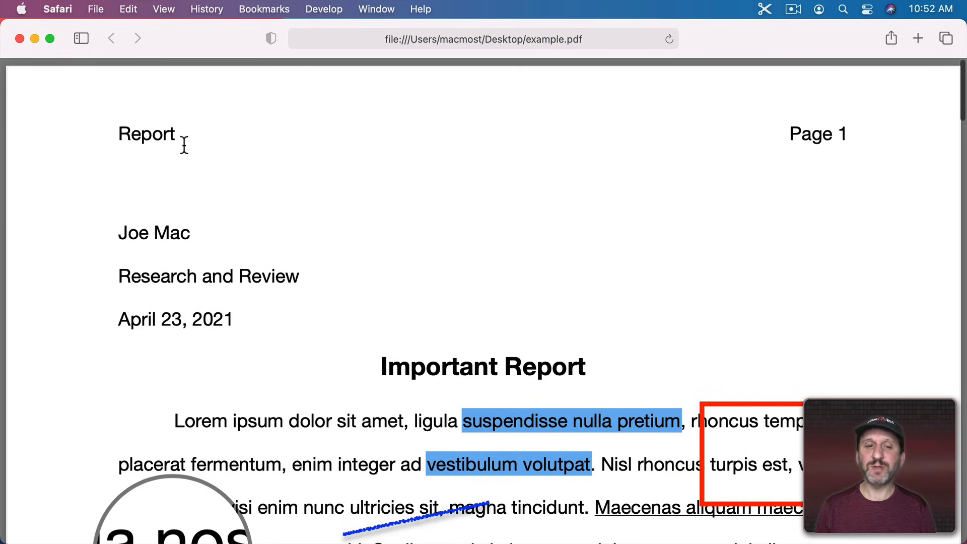
left_click(19, 38)
Open example.pdf in Google Chrome from the desktop and look through its annotated pages.
right_click(922, 49)
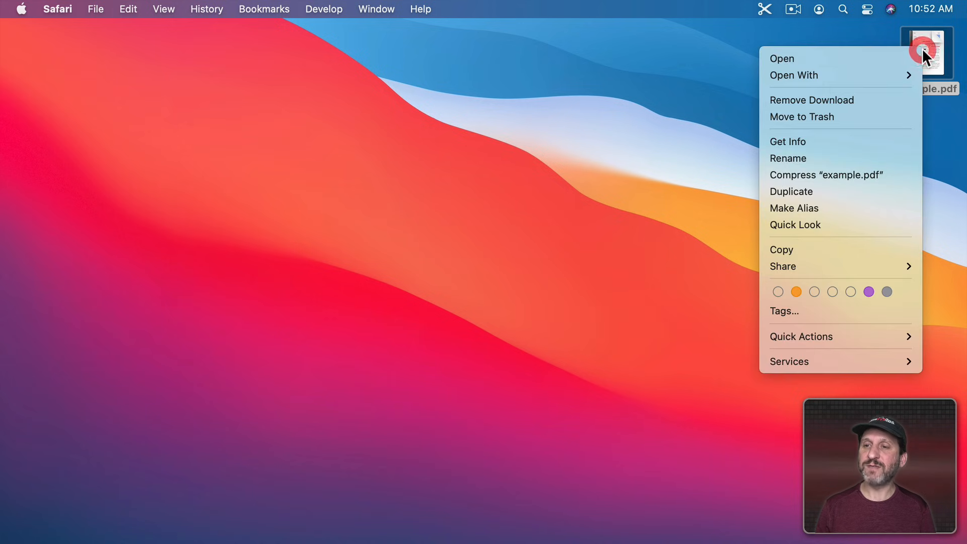
mouse_move(849, 78)
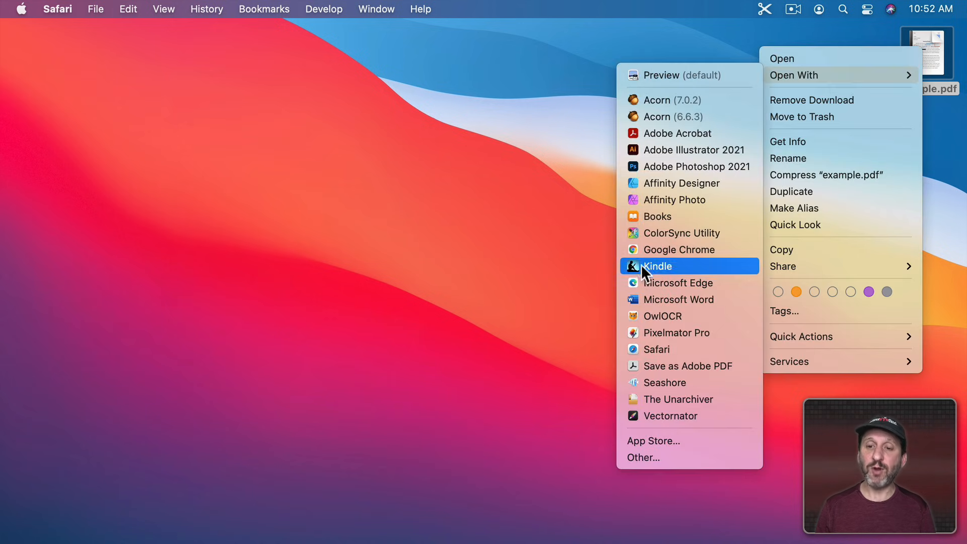
left_click(643, 250)
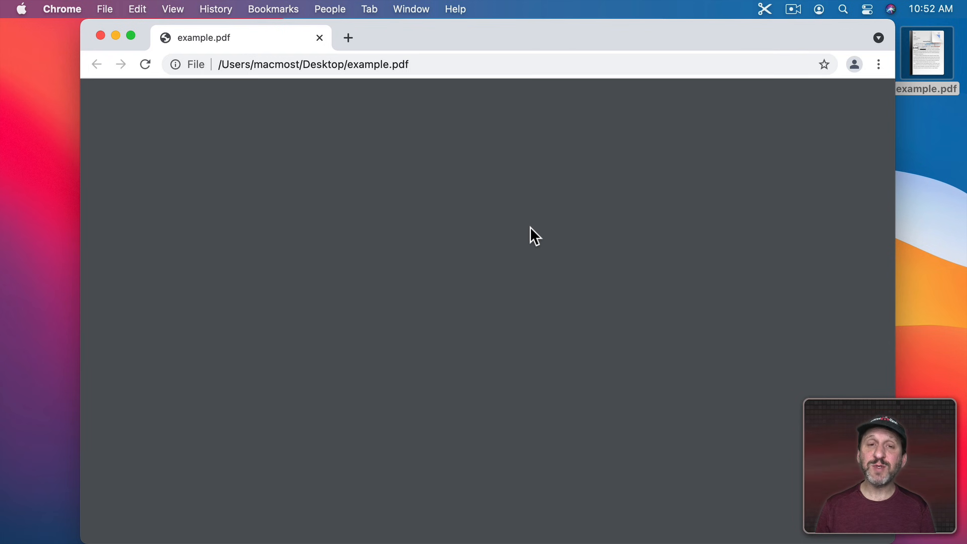
scroll(601, 408, "down", 15)
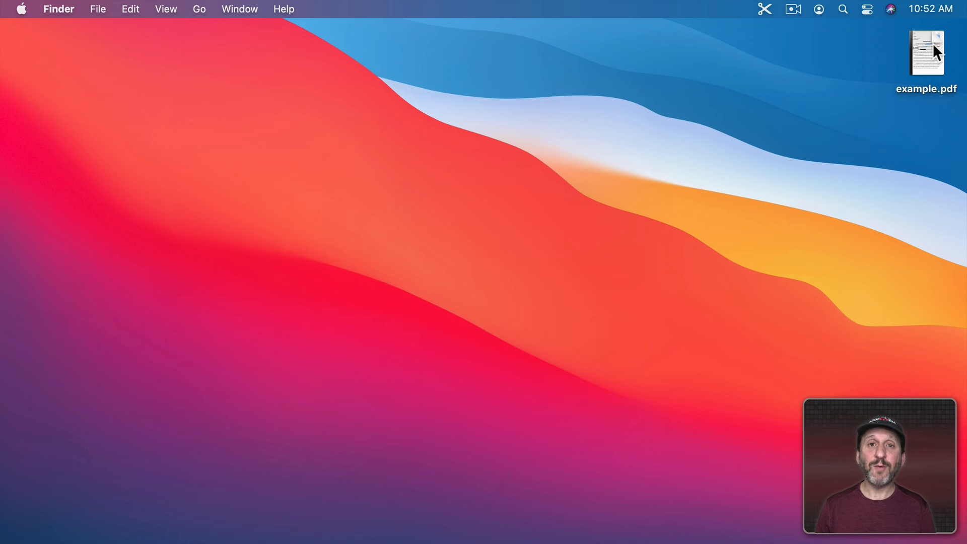
Open example.pdf from the desktop in Adobe Acrobat.
right_click(932, 43)
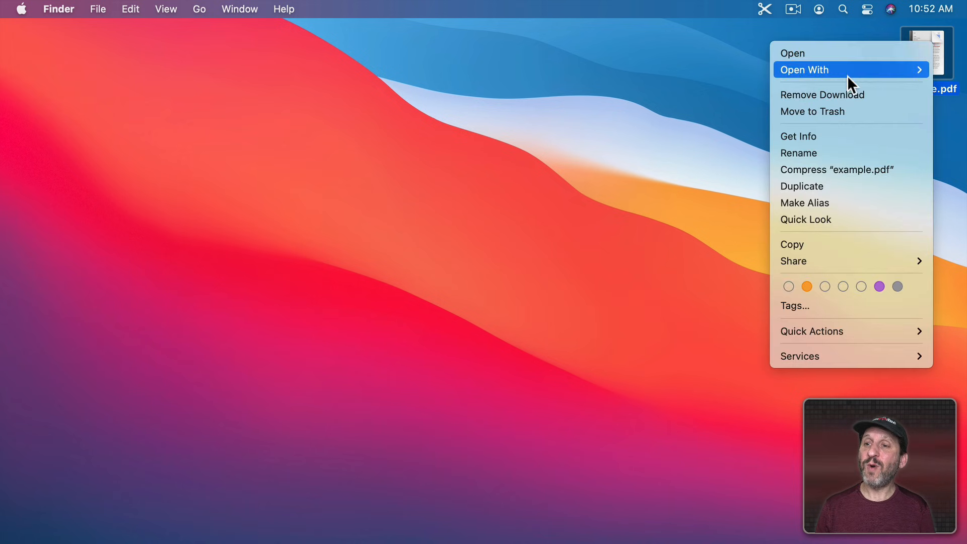
mouse_move(844, 70)
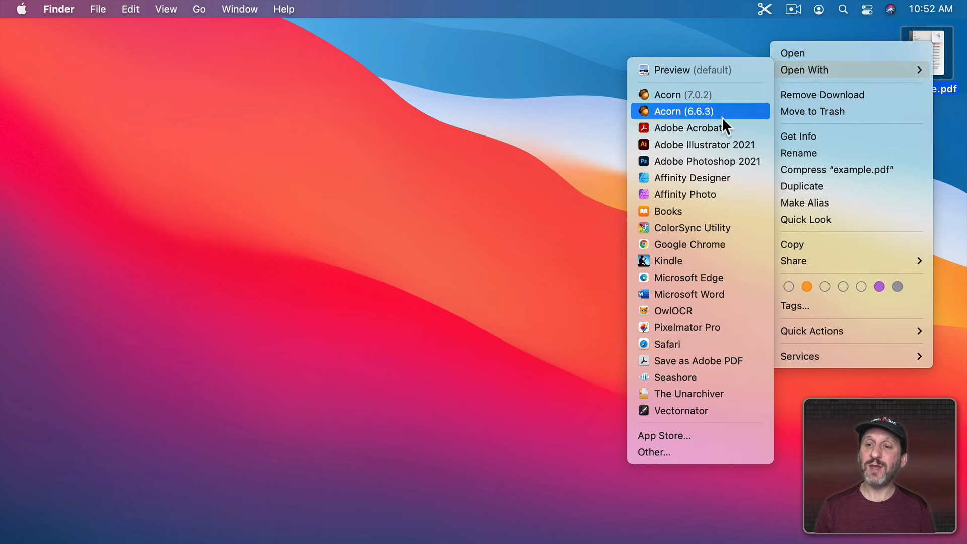
left_click(713, 127)
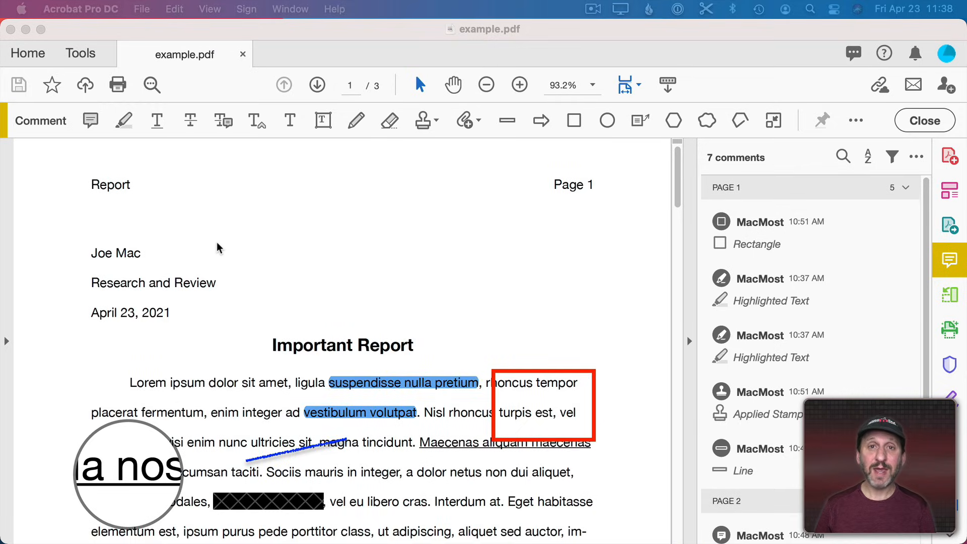
Shrink the magnifier circle on page 1 and move the red rectangle down and left over the words "dolor netus non dui".
scroll(212, 246, "down", 5)
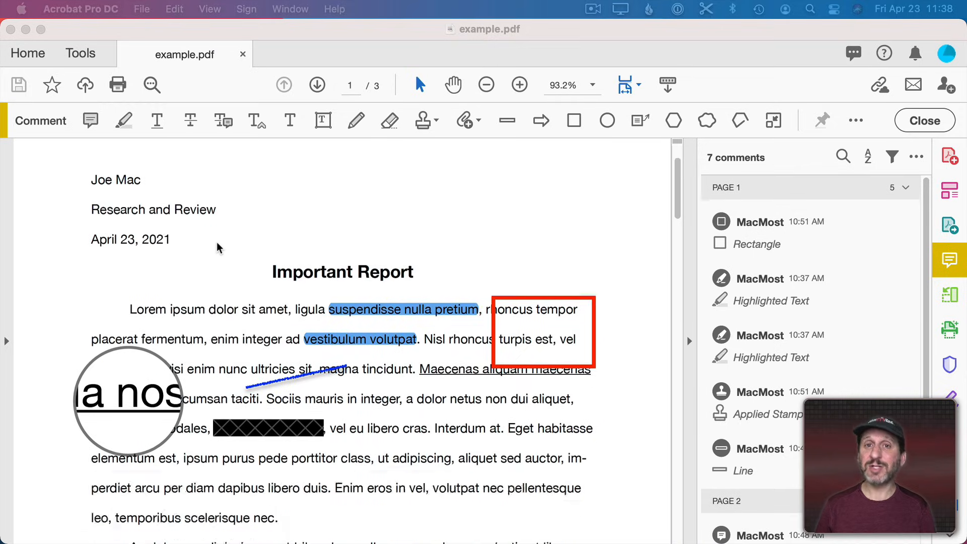
left_click(147, 217)
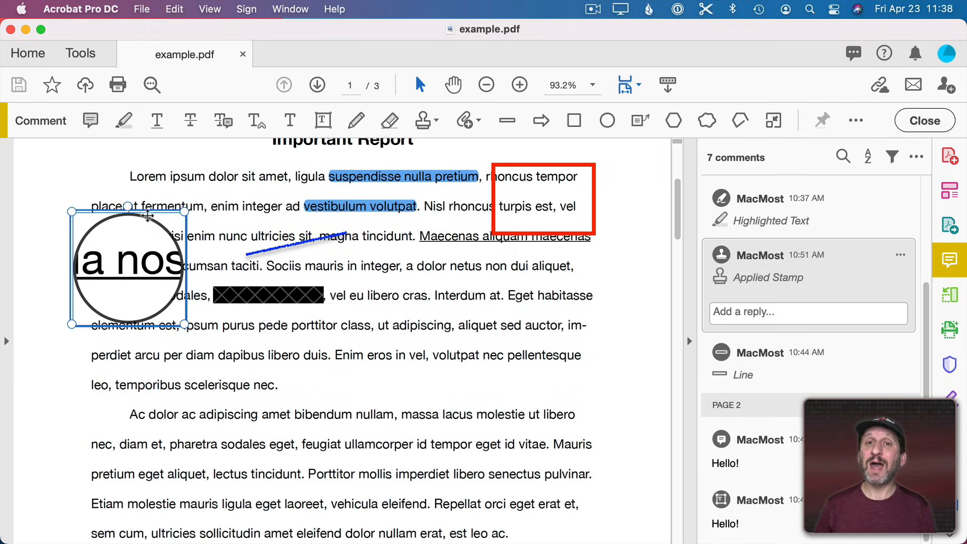
left_click_drag(72, 209, 98, 236)
left_click(552, 165)
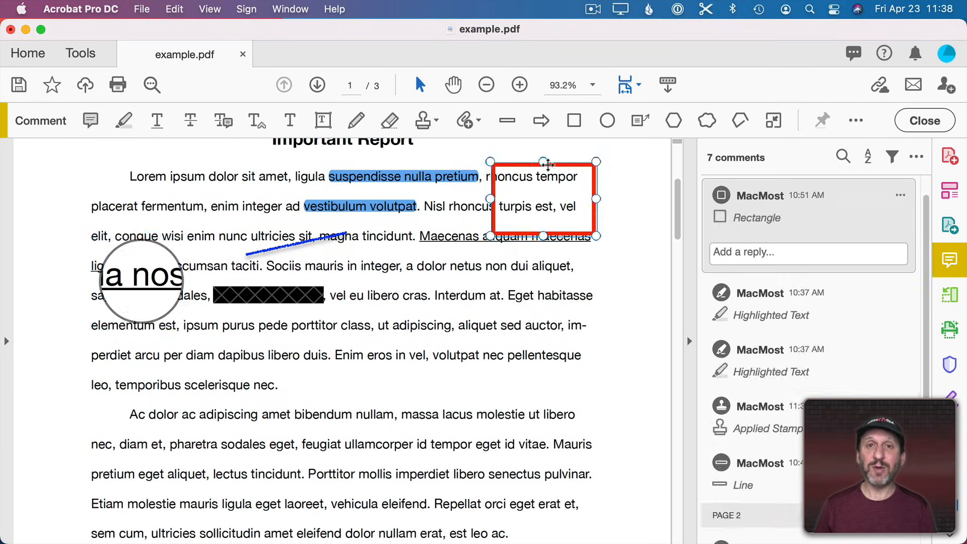
left_click_drag(527, 174, 455, 237)
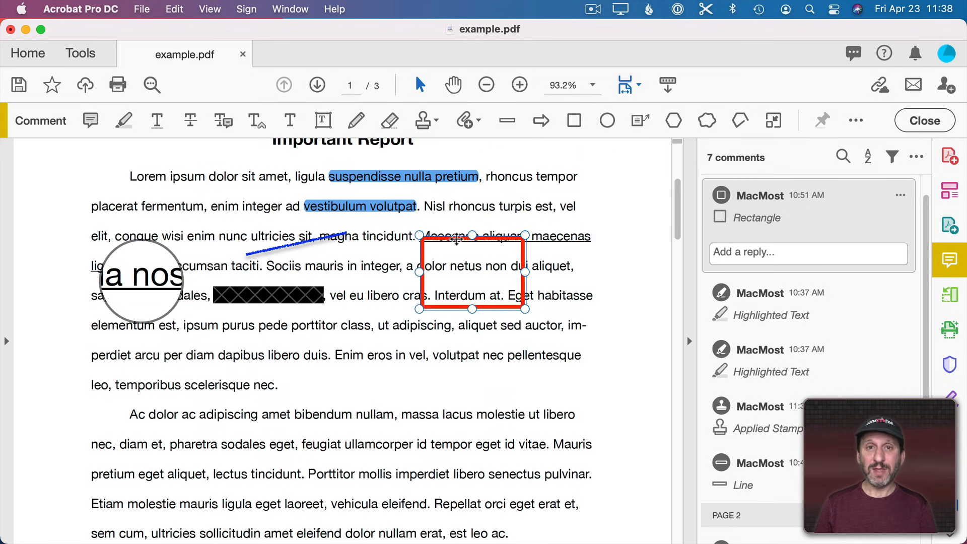
Go to page 2 and select the yellow sticky note beside the paragraph next to the world map.
scroll(398, 328, "down", 5)
scroll(398, 328, "down", 8)
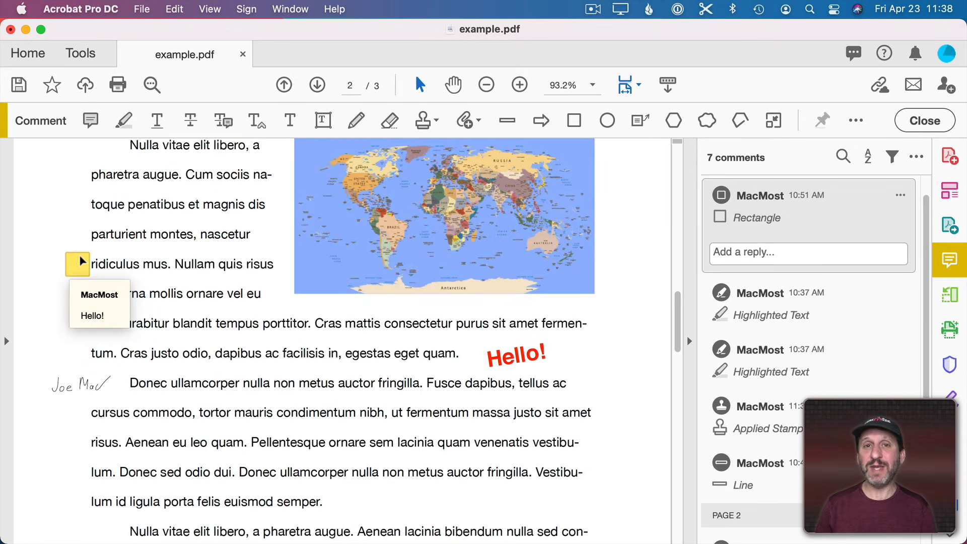
left_click(80, 259)
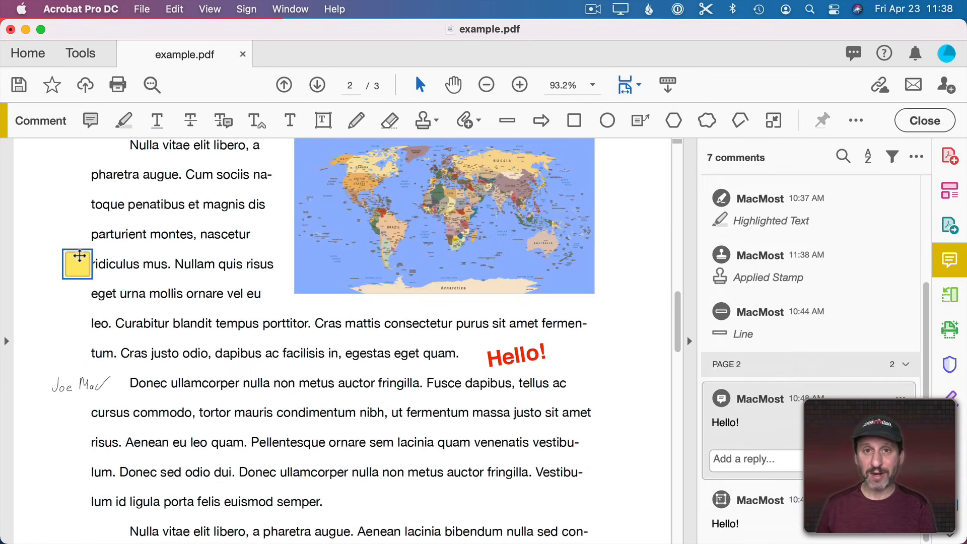